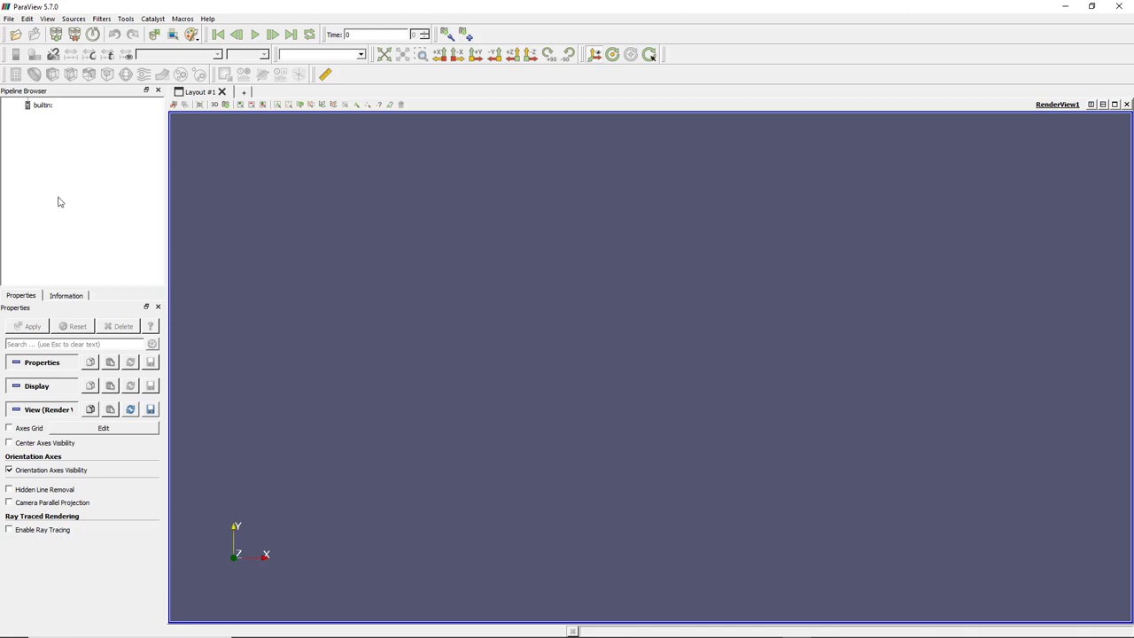
Browse the menus and the View panel list without choosing anything
left_click(8, 18)
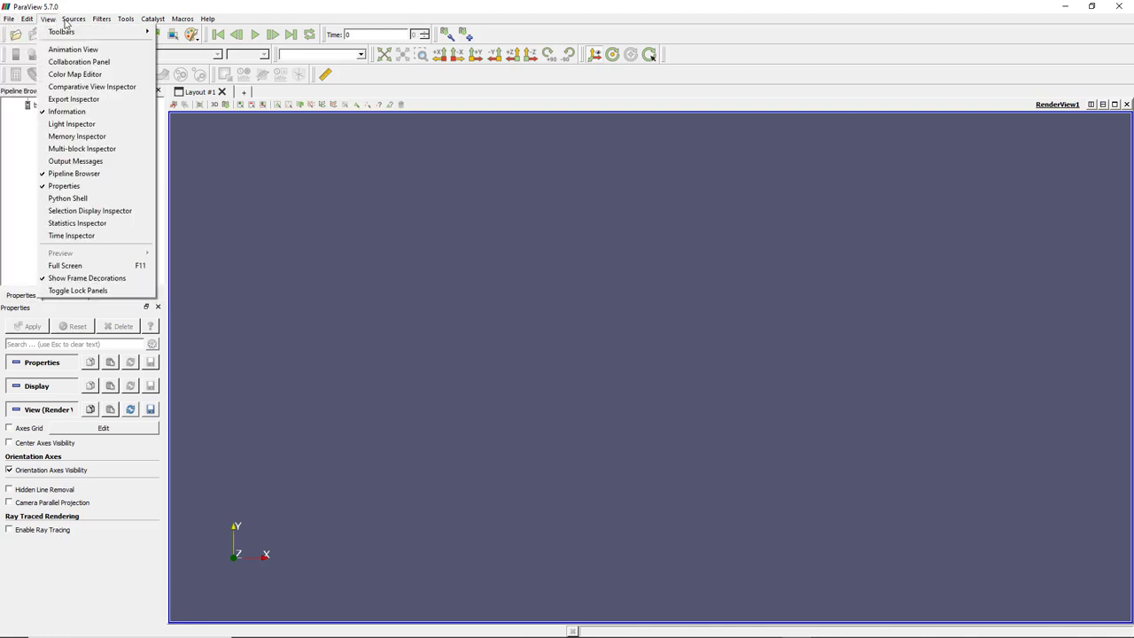
mouse_move(78, 20)
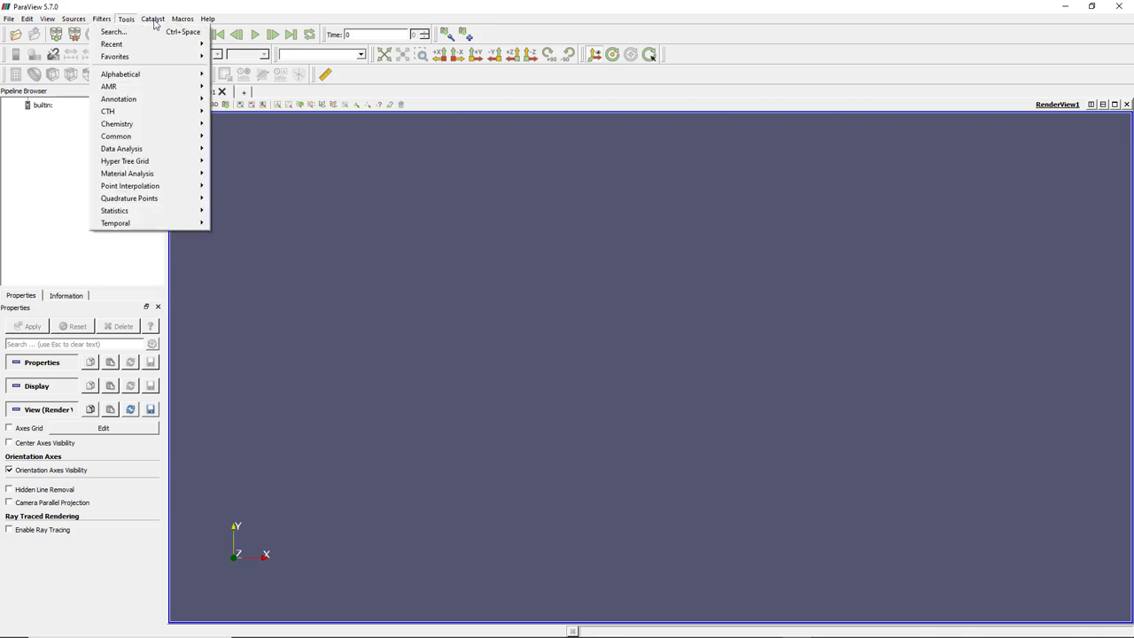
left_click(126, 19)
left_click(48, 19)
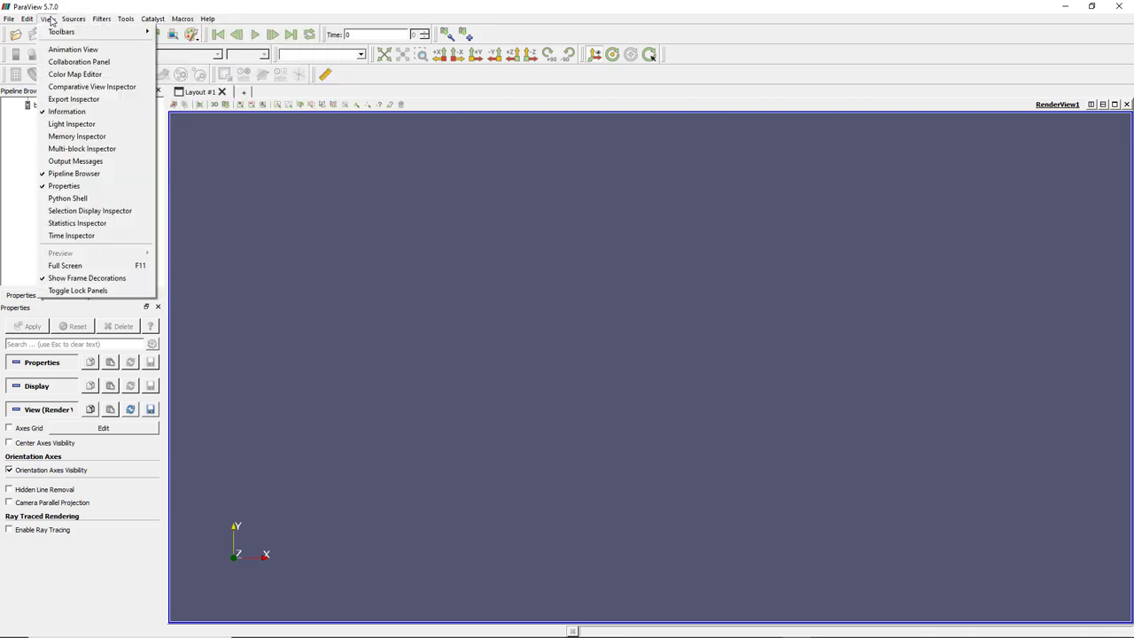
left_click(244, 202)
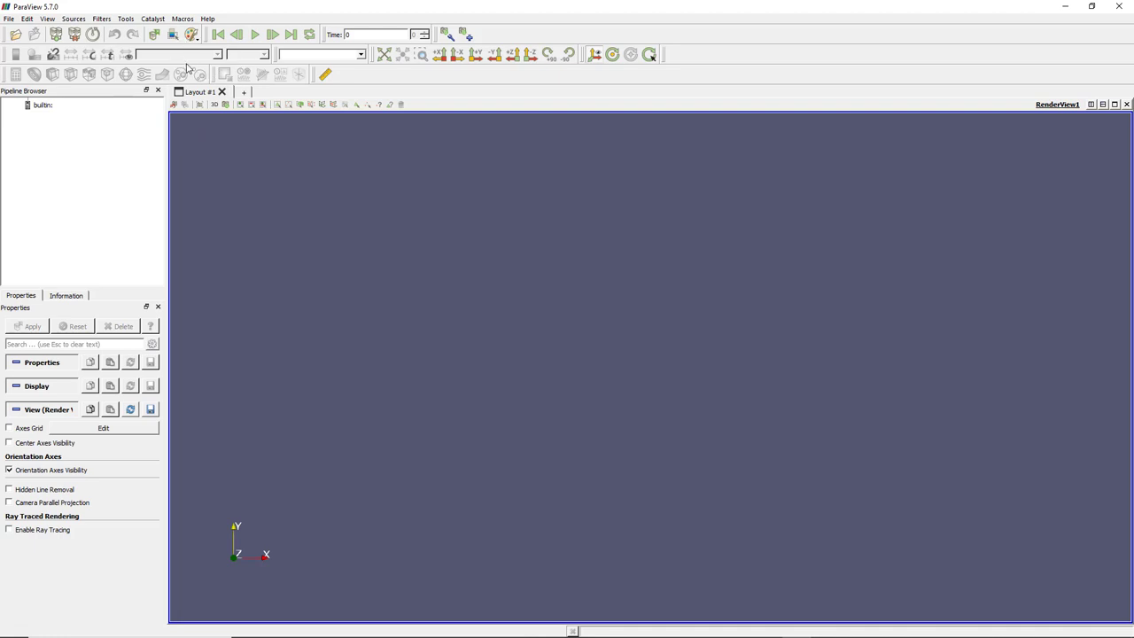
Move the Camera toolbar down to the third toolbar row and select the builtin server
mouse_move(278, 57)
left_mouse_down()
mouse_move(327, 76)
mouse_move(276, 55)
left_mouse_up()
left_click_drag(372, 55, 387, 75)
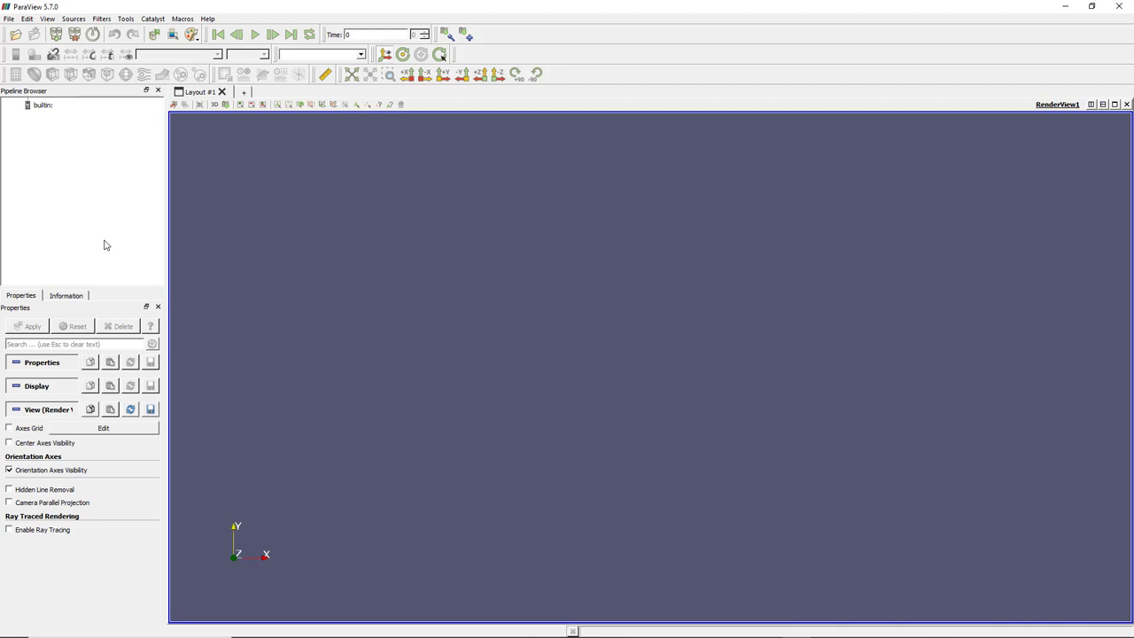
left_click(46, 106)
right_click(46, 107)
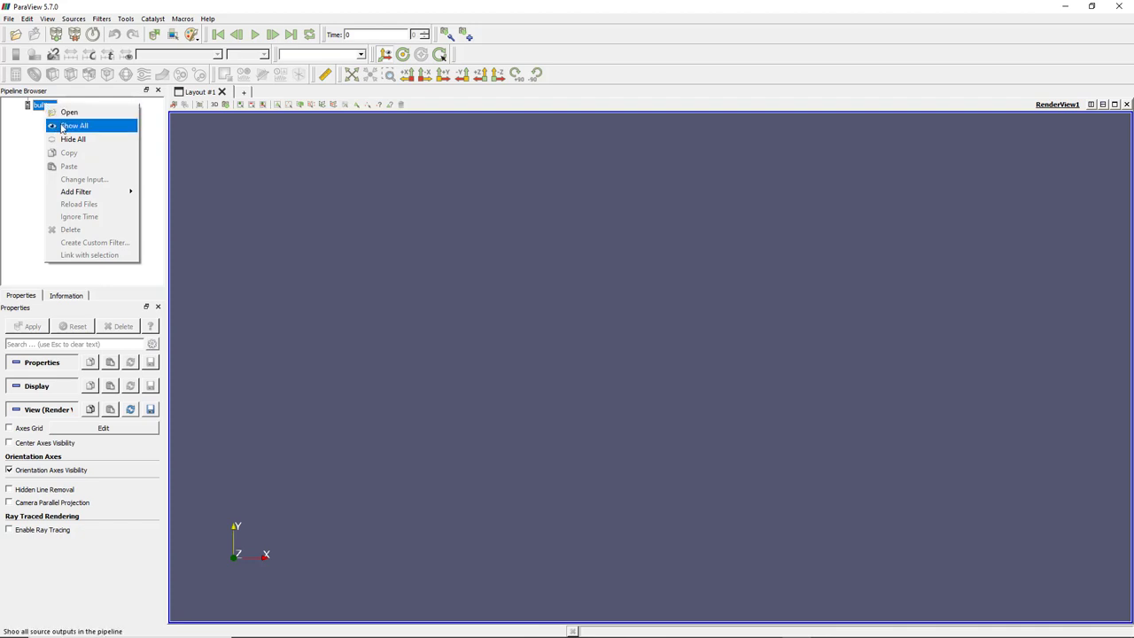
left_click(36, 137)
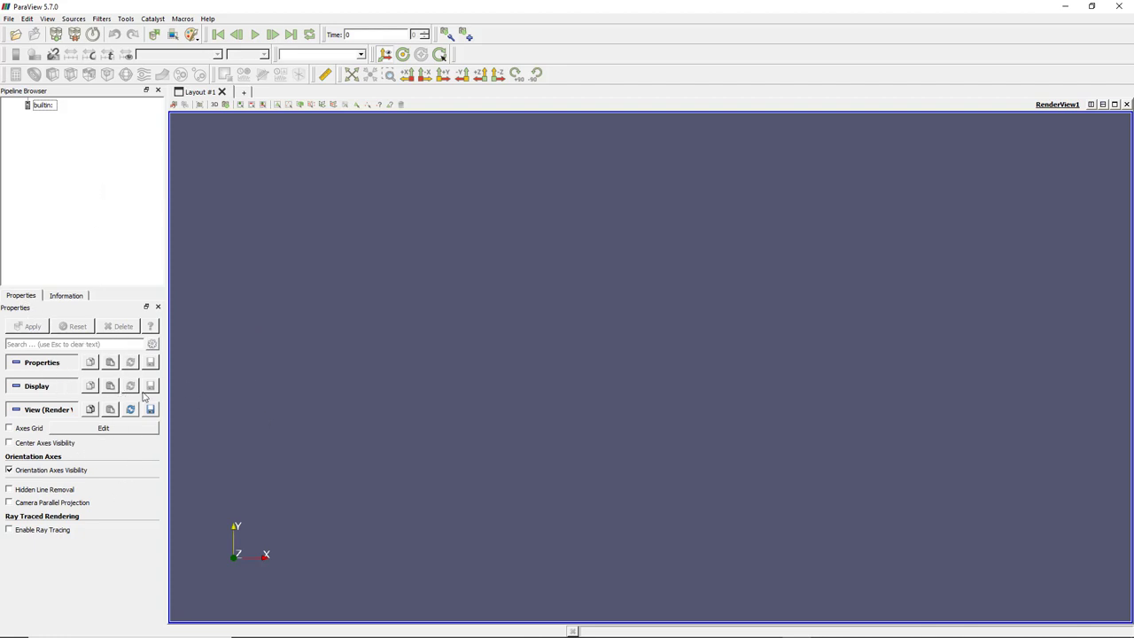
left_click(79, 299)
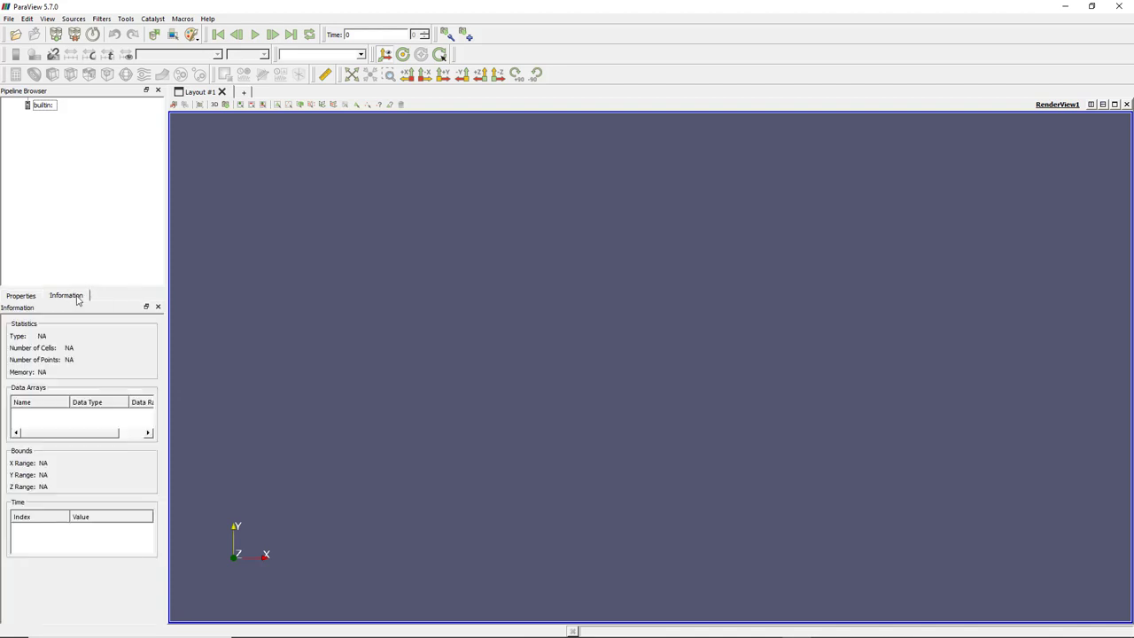
left_click(21, 295)
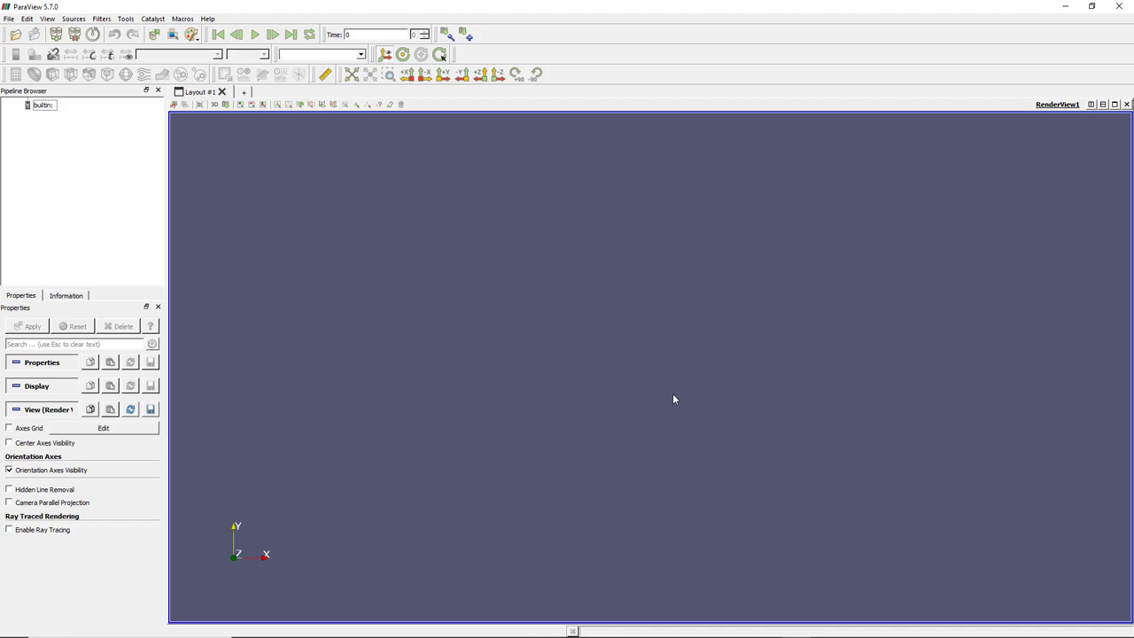
left_click(244, 91)
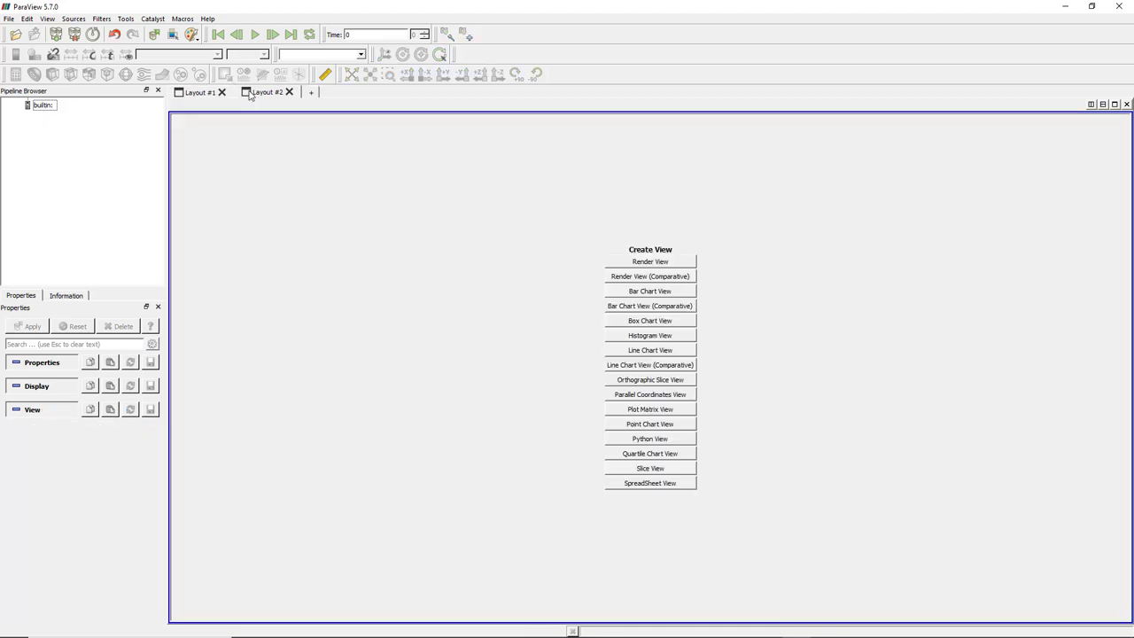
left_click(665, 262)
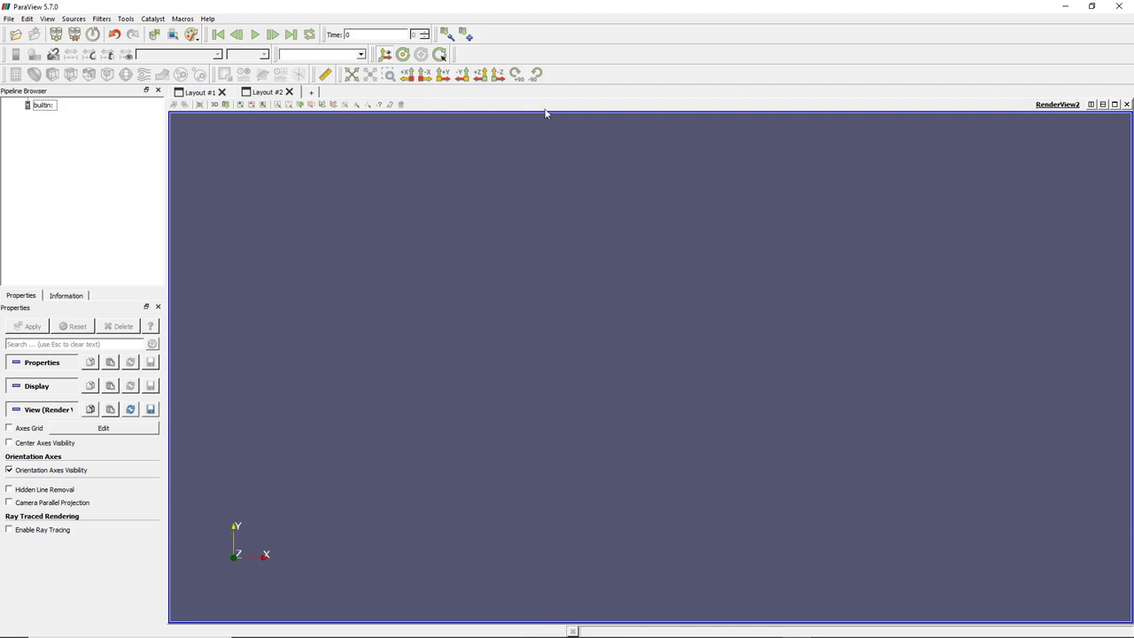
left_click(1090, 104)
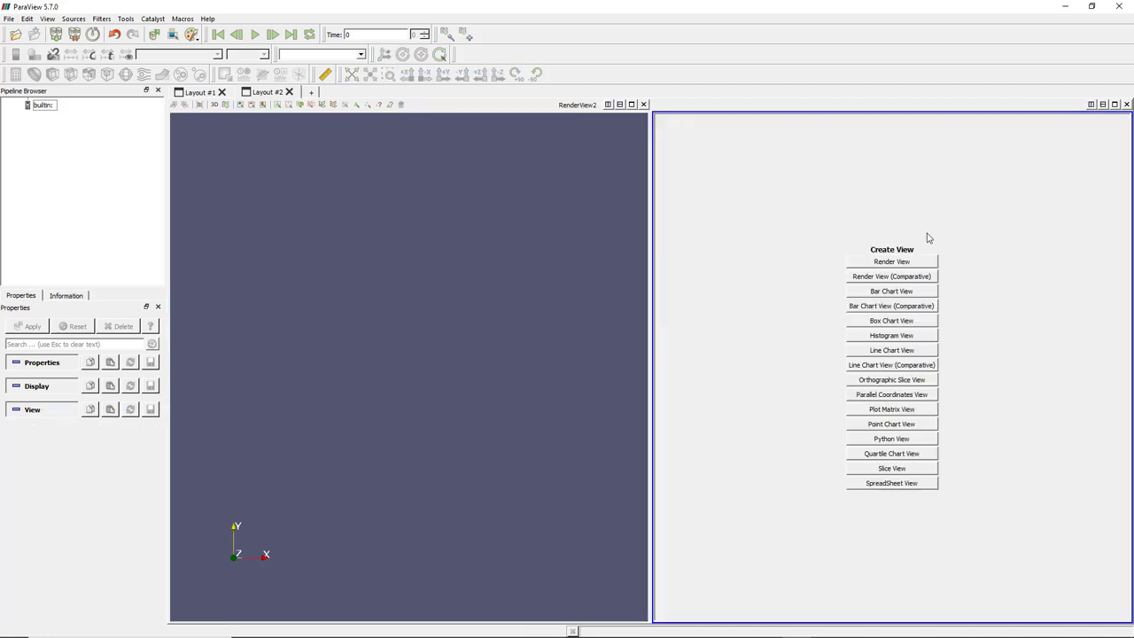
left_click(903, 262)
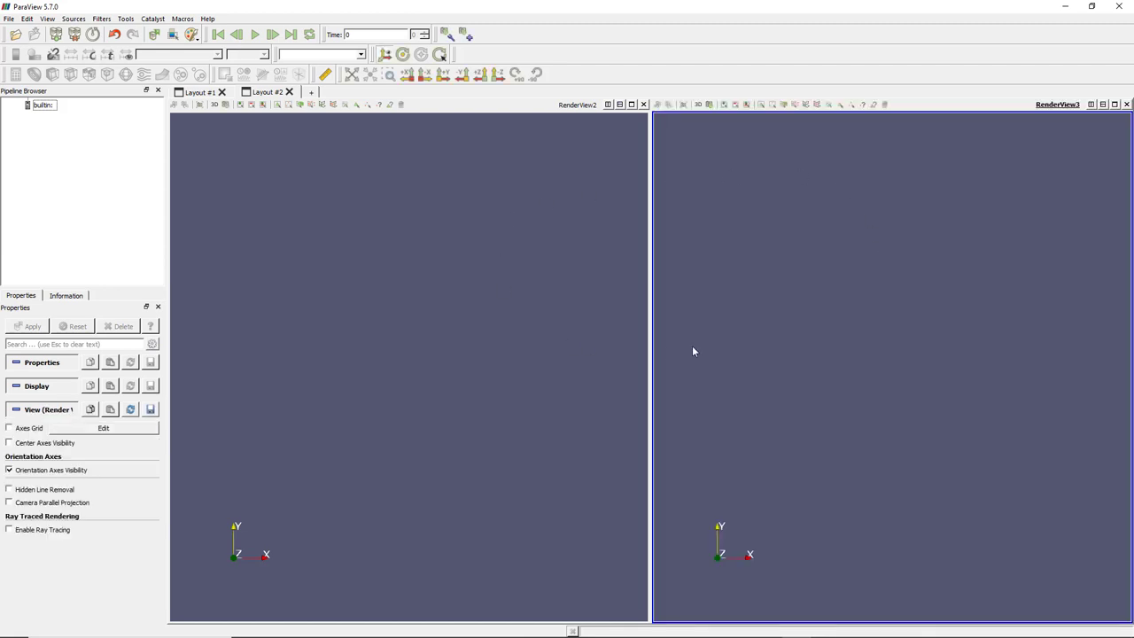
left_click(1125, 104)
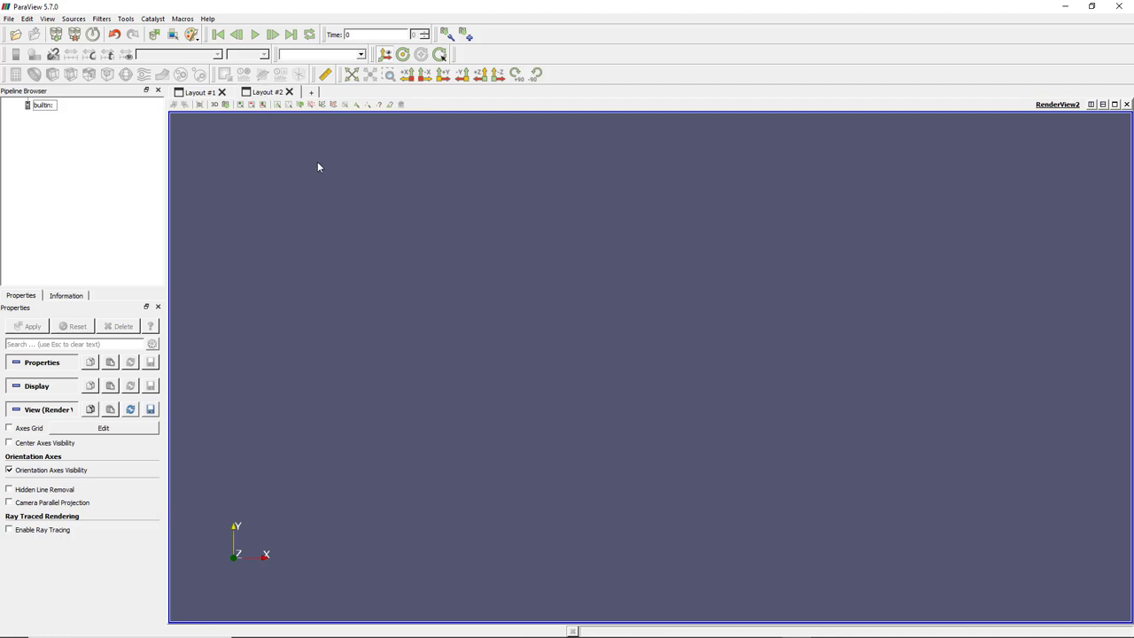
left_click(289, 92)
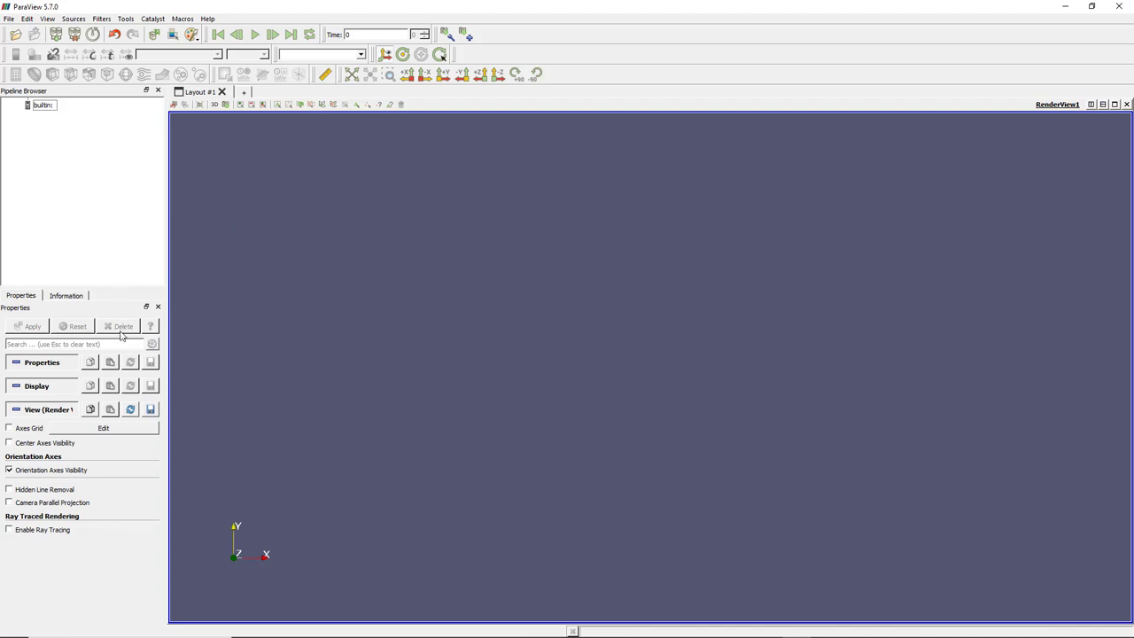
left_click(50, 21)
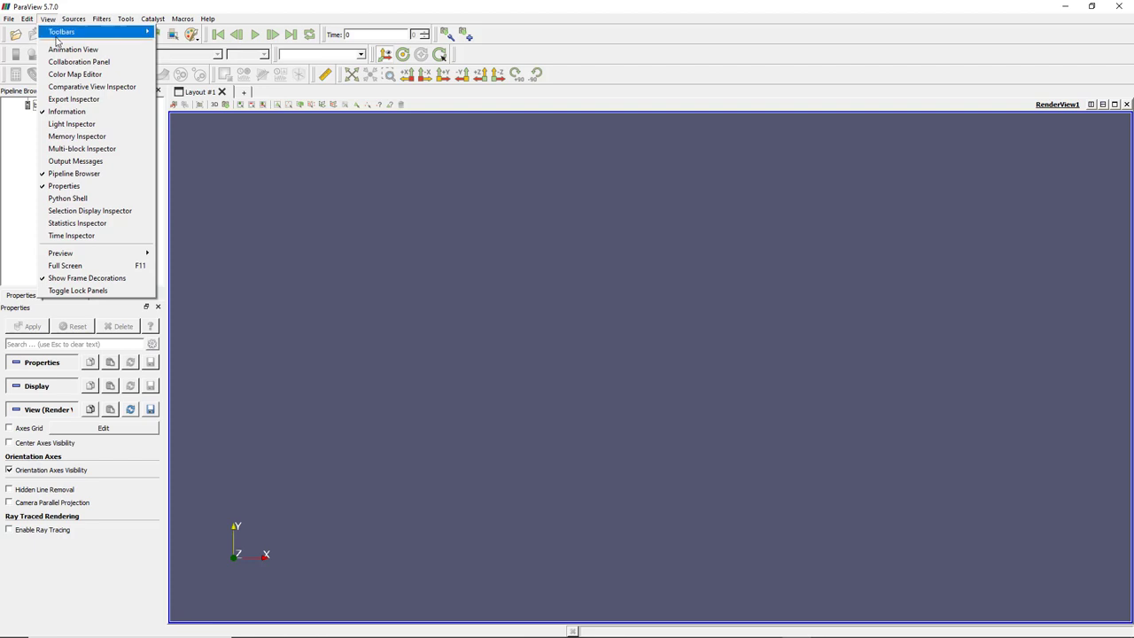
mouse_move(56, 35)
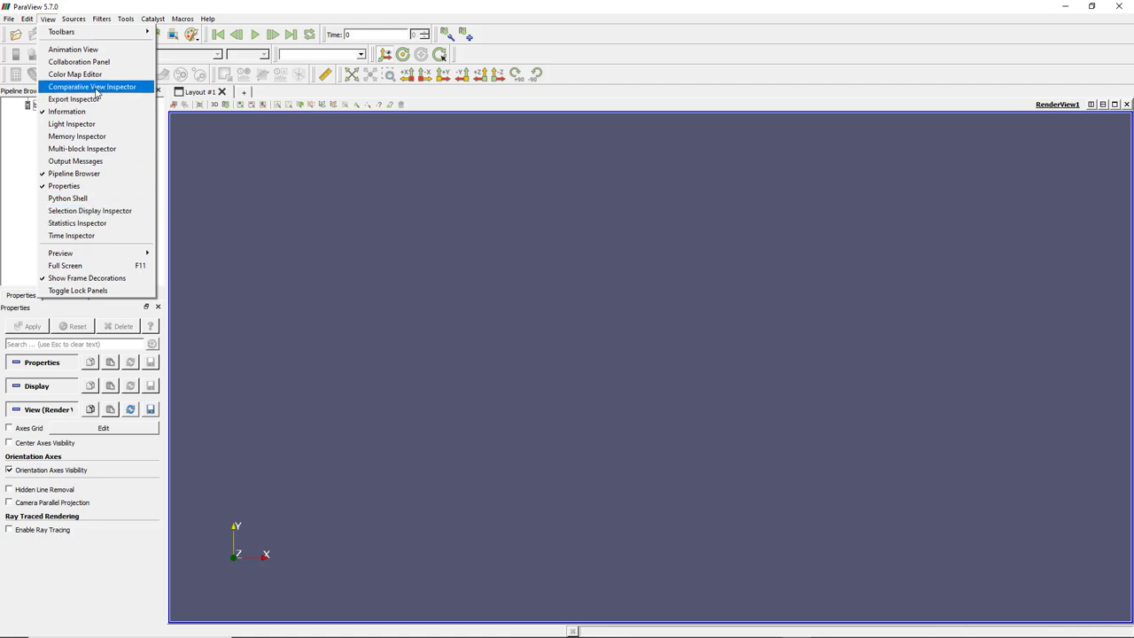
left_click(94, 50)
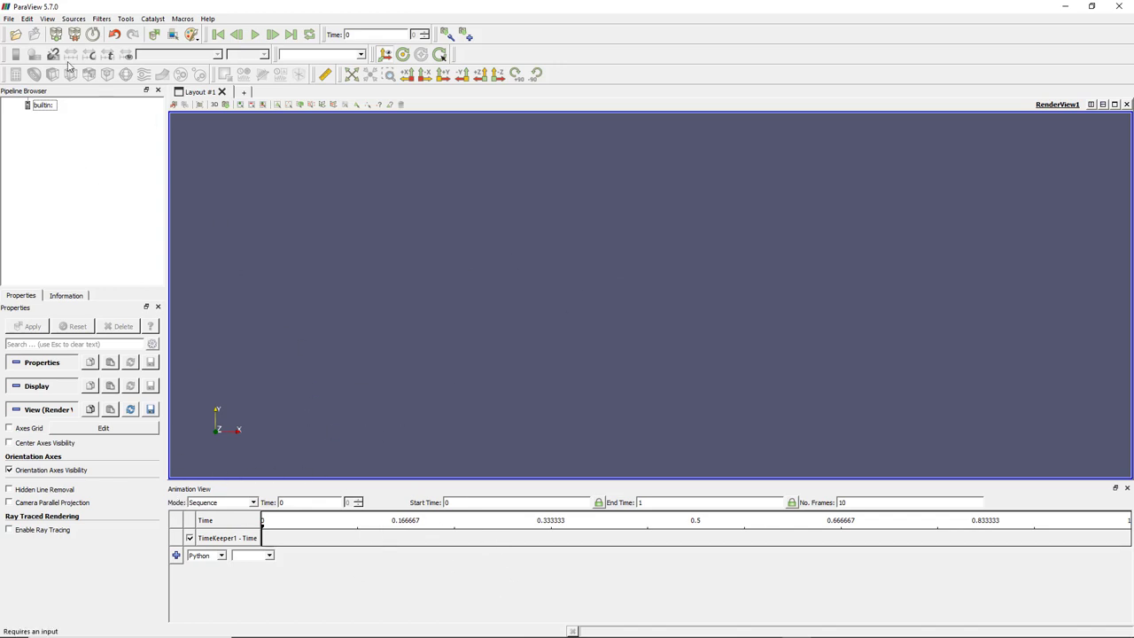
left_click(47, 19)
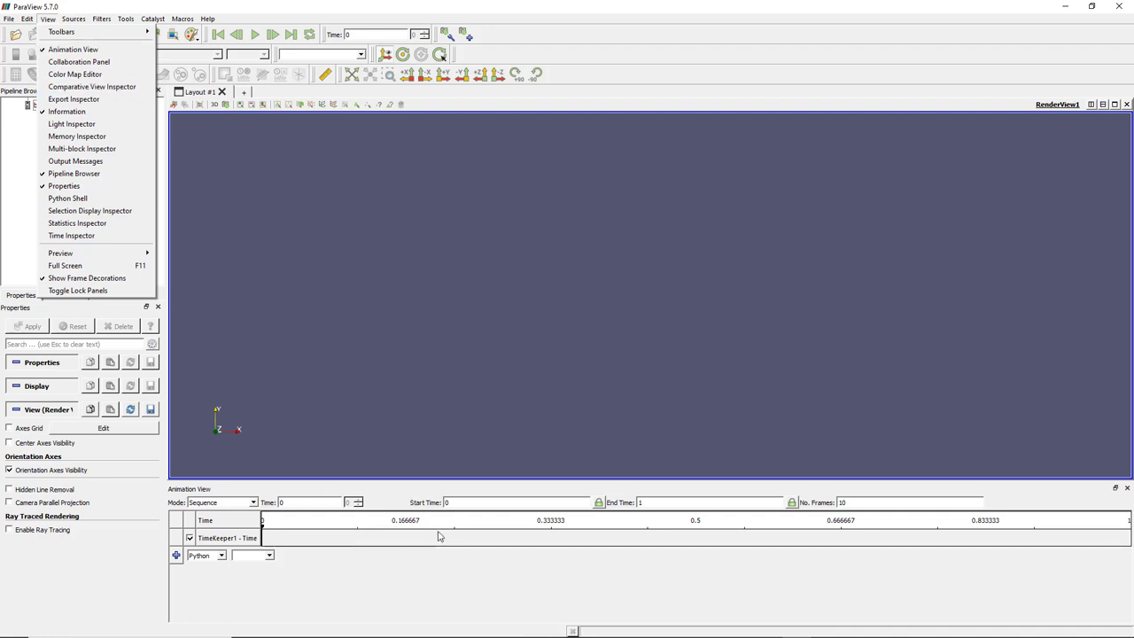
left_click(91, 51)
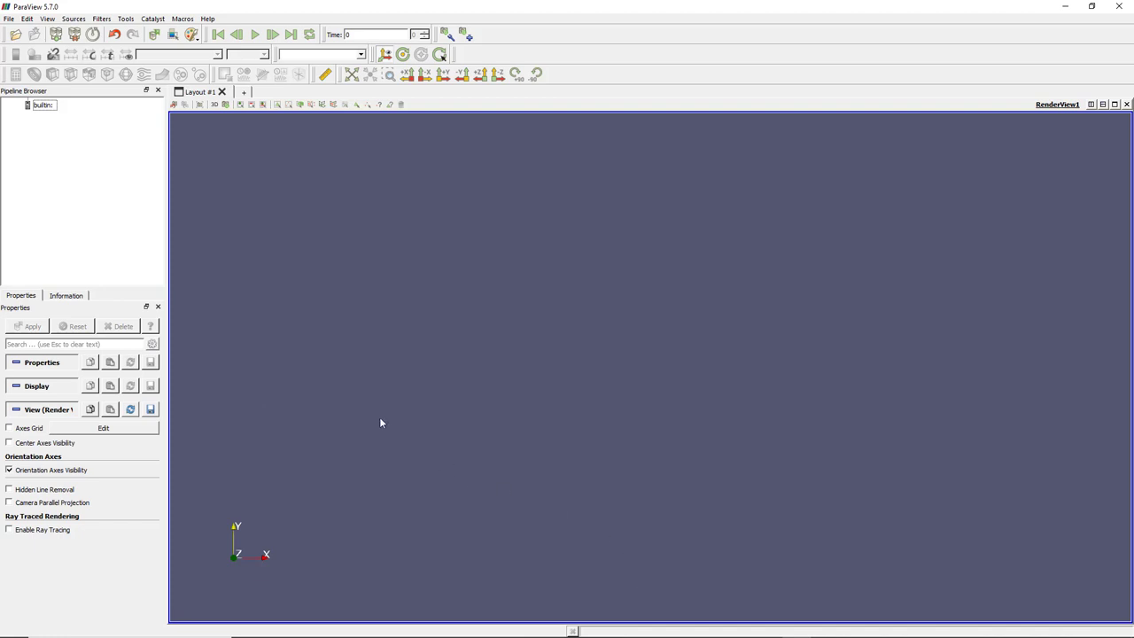
Show and close the Color Map Editor from View, then open the Sources menu
left_click(48, 19)
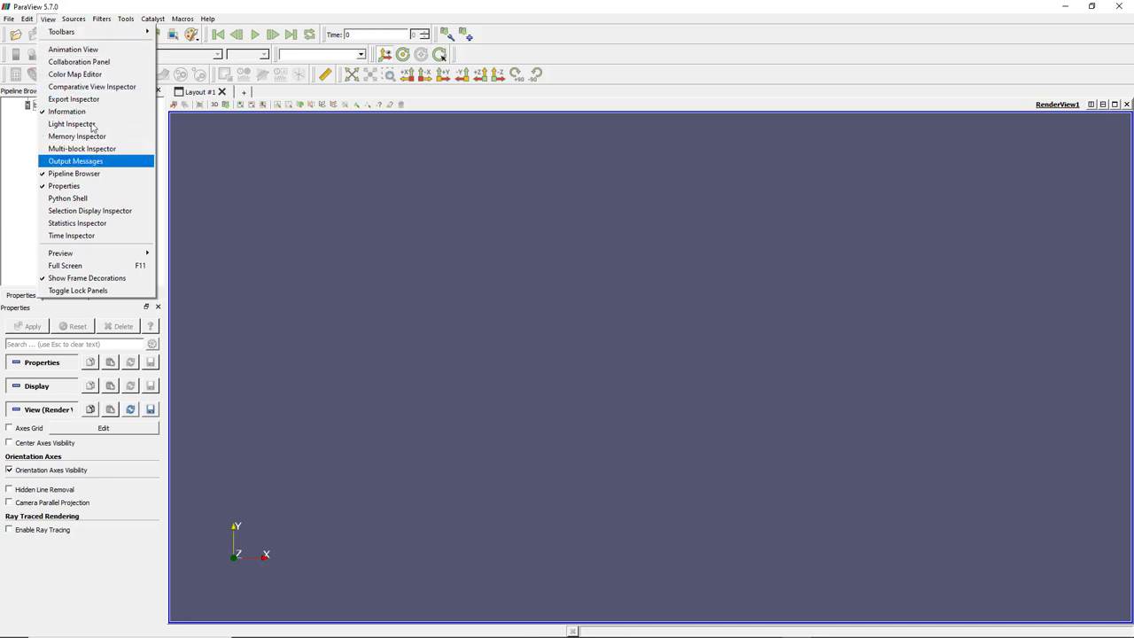
left_click(79, 73)
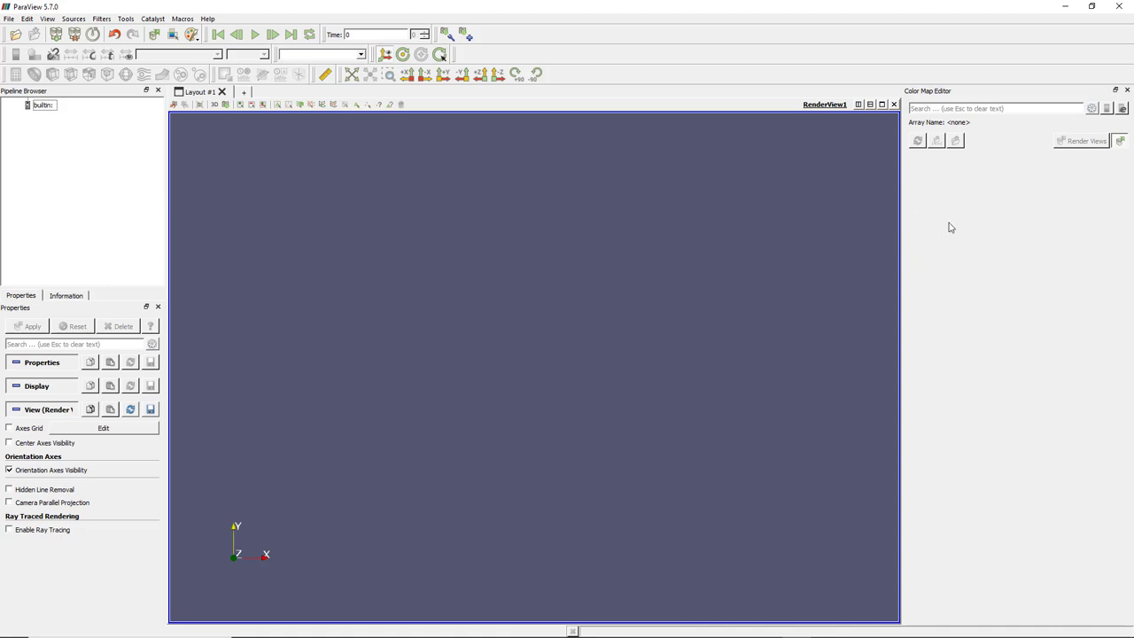
left_click(1127, 91)
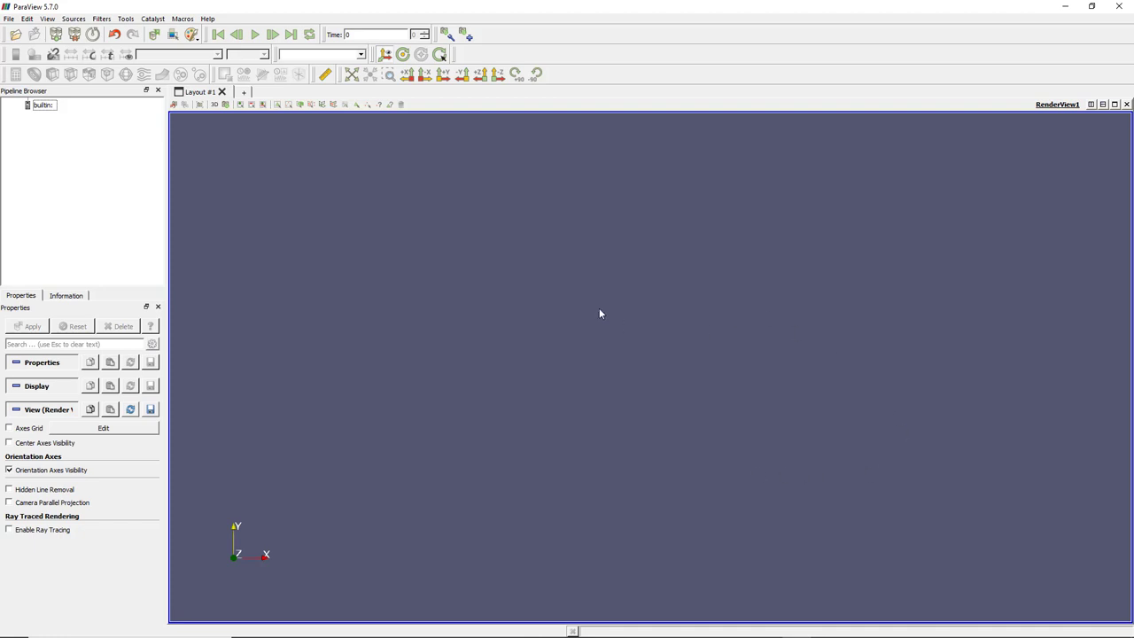
left_click(72, 20)
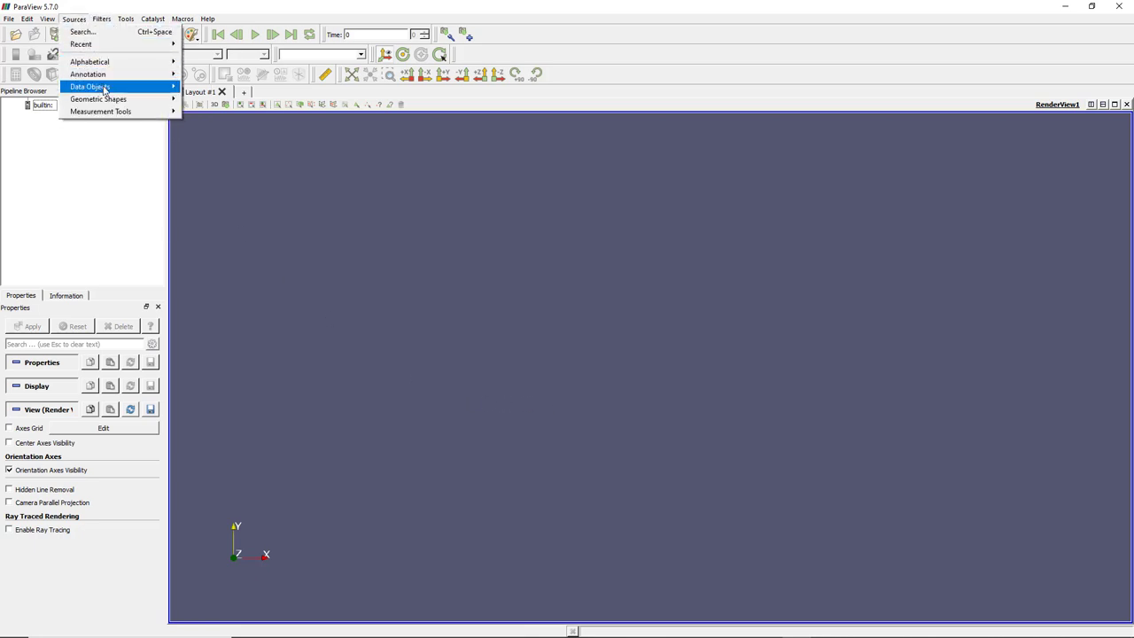
Add a Cylinder from Sources > Geometric Shapes and apply it to display it
mouse_move(104, 88)
mouse_move(104, 101)
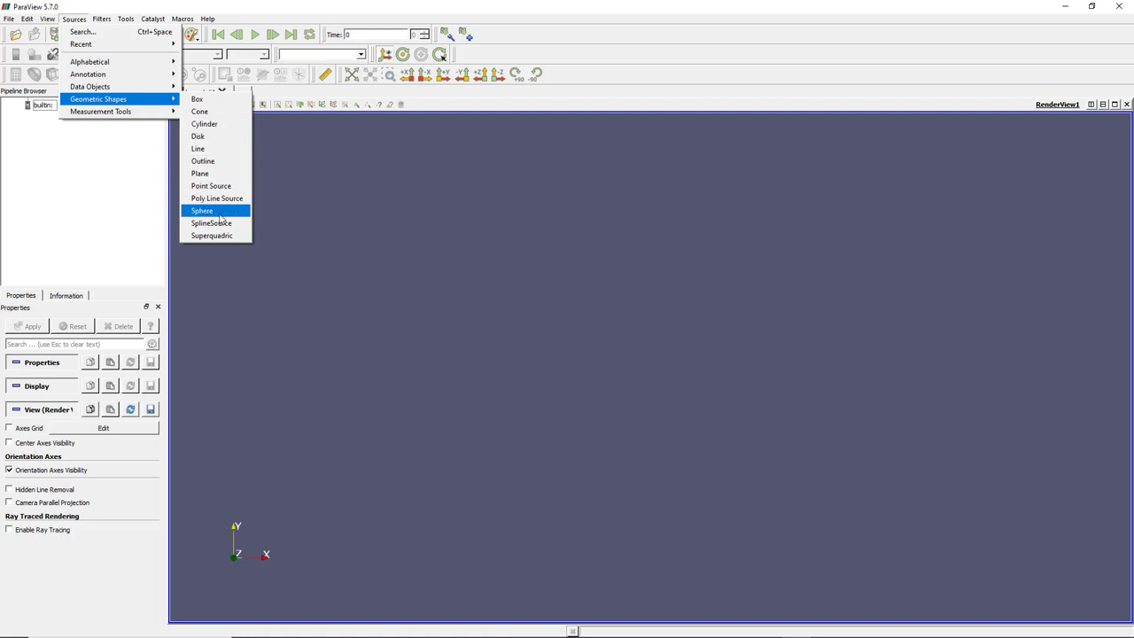
left_click(216, 125)
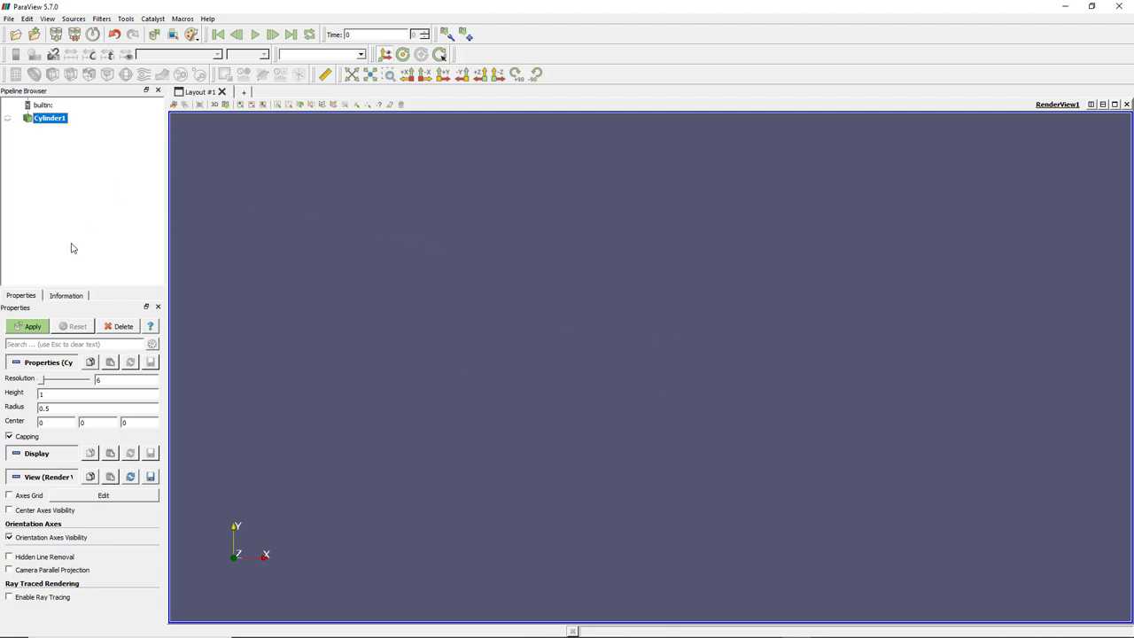
left_click(32, 327)
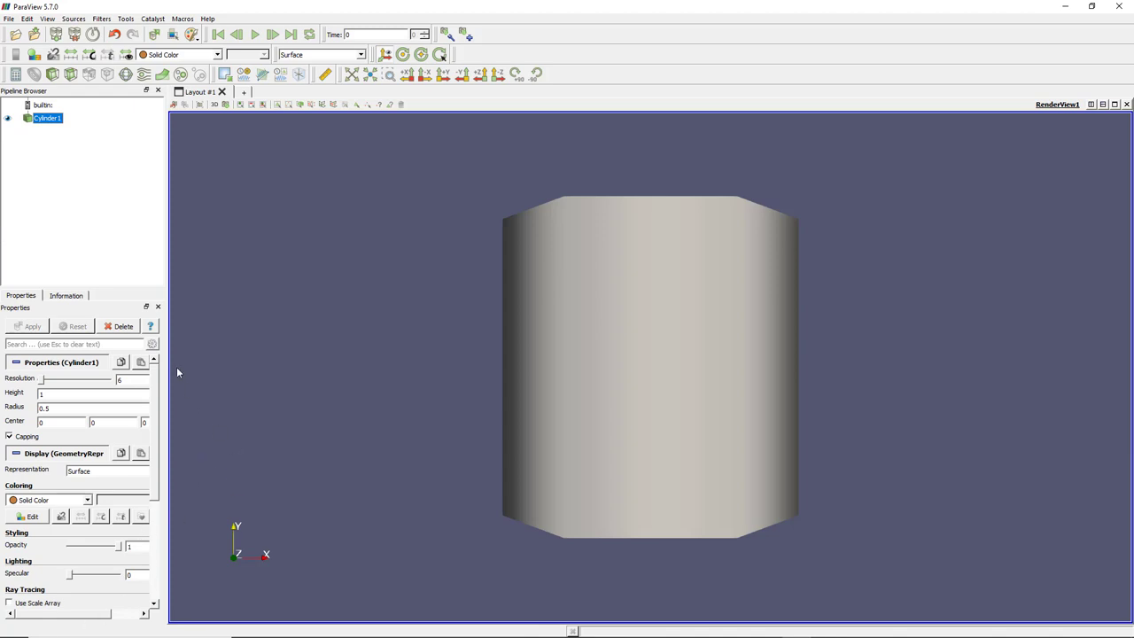
Check the cylinder's mesh statistics, then orbit the view to see its hexagonal end
left_click(62, 297)
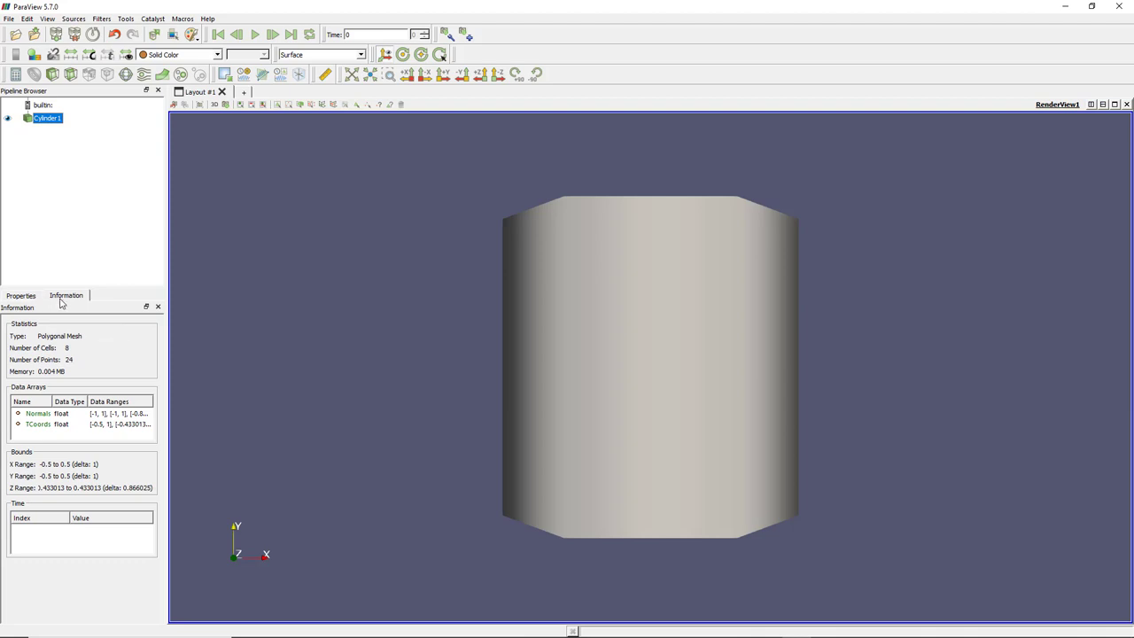
left_click(29, 299)
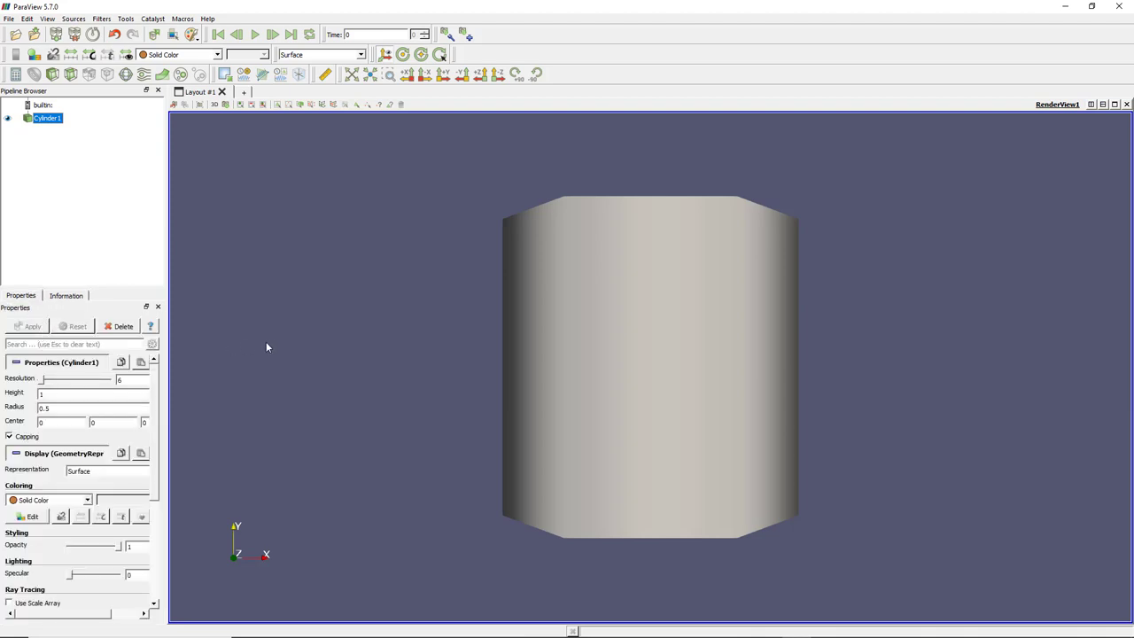
left_click_drag(707, 323, 717, 346)
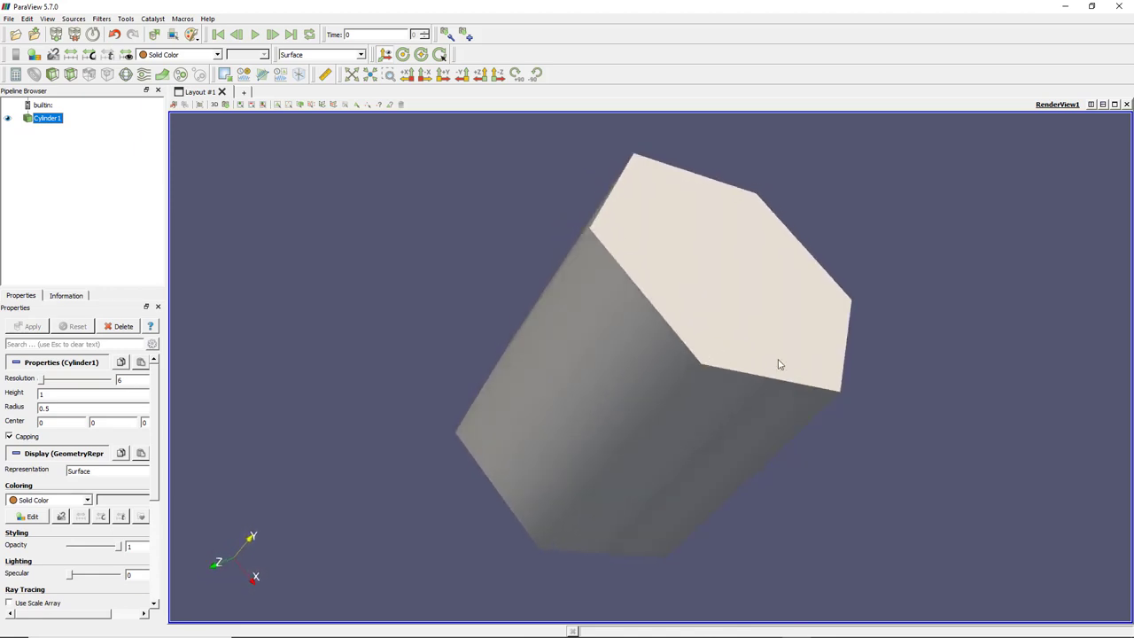
left_click_drag(779, 362, 724, 357)
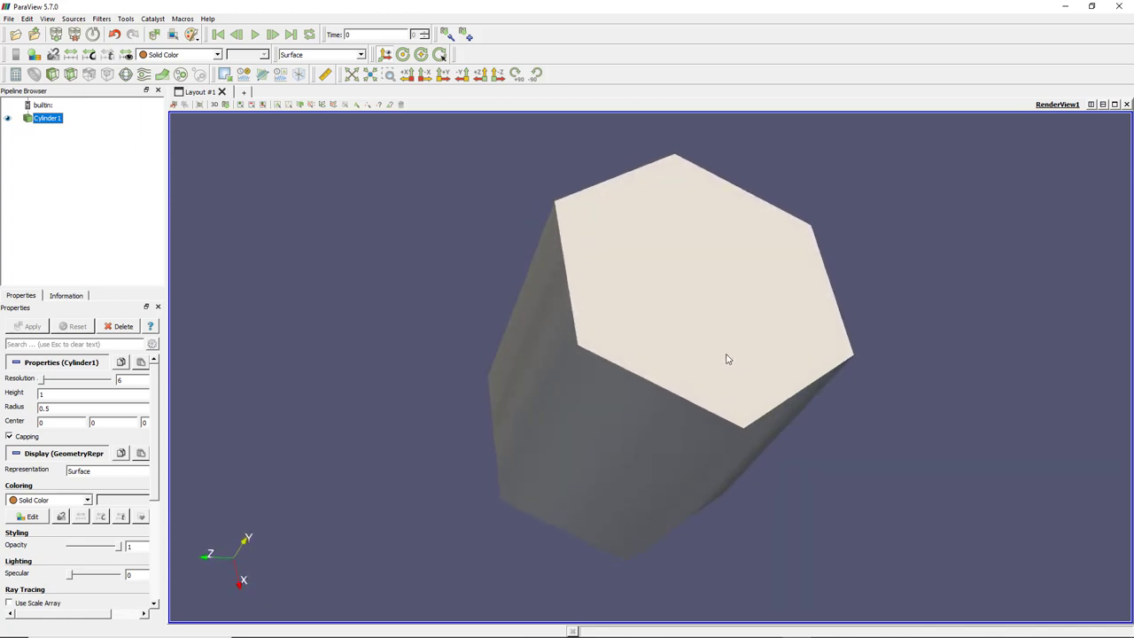
left_click_drag(706, 352, 736, 357)
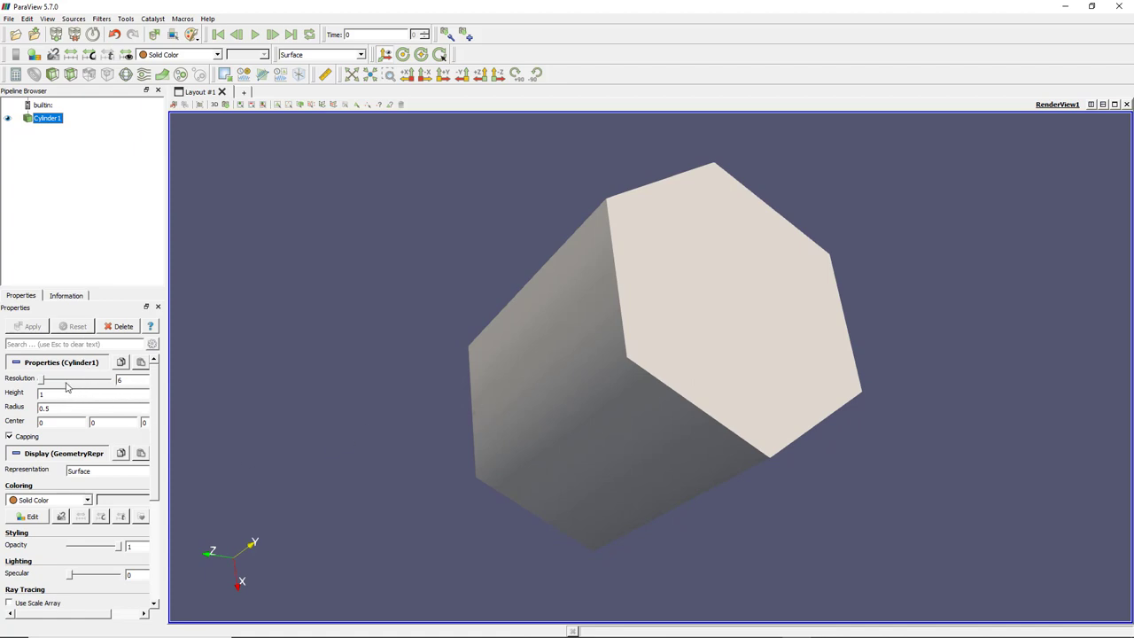
Set Resolution to 86 and apply it, then widen the left side panel
left_click_drag(42, 383, 52, 380)
left_click(32, 327)
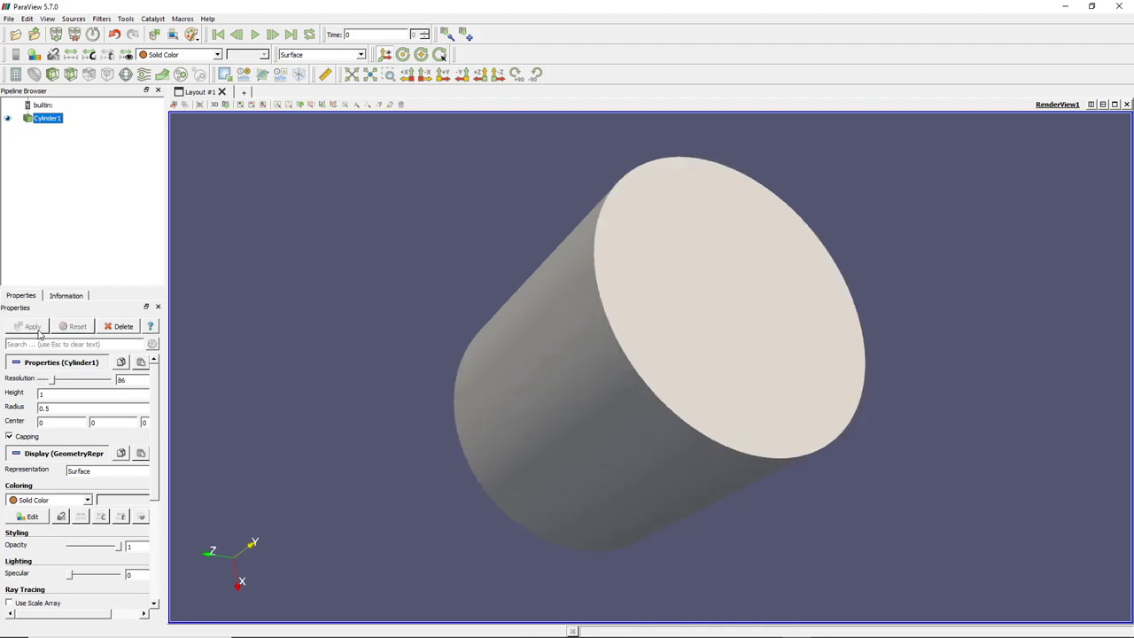
left_click_drag(688, 462, 671, 399)
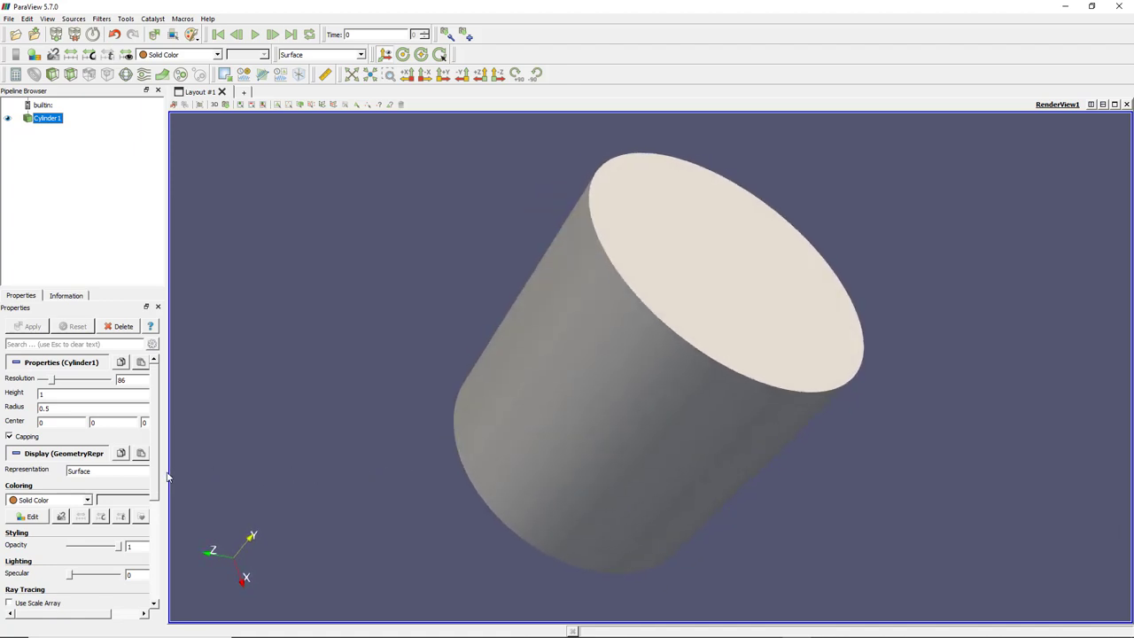
left_click_drag(168, 471, 235, 479)
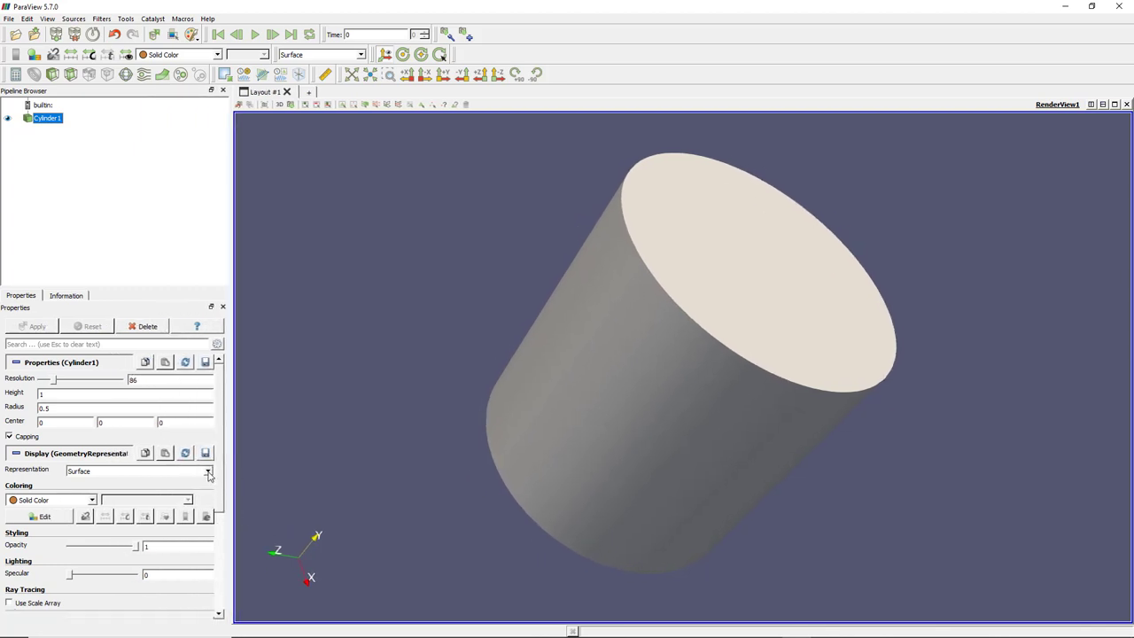
Show the cylinder as Surface With Edges, then as Wireframe
left_click(208, 473)
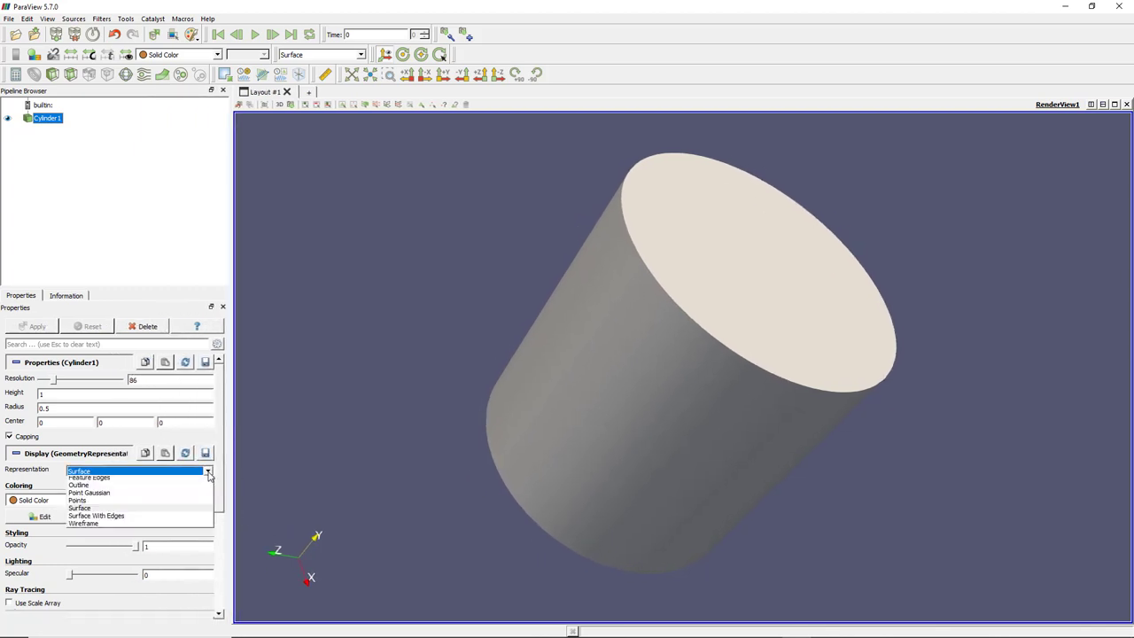
left_click(195, 528)
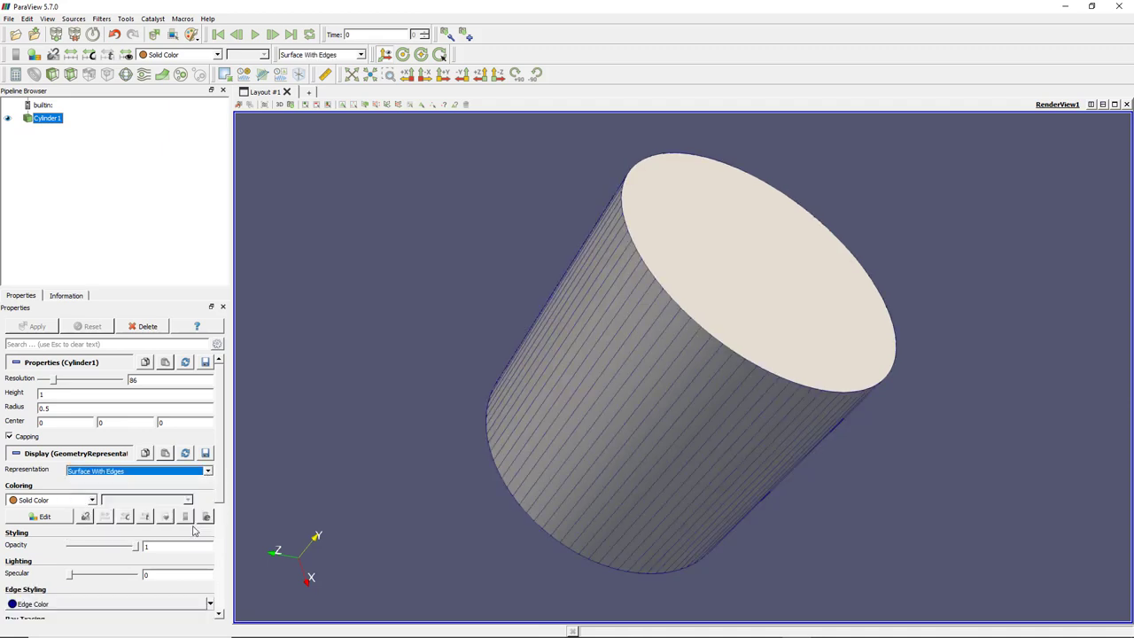
left_click_drag(531, 378, 608, 413)
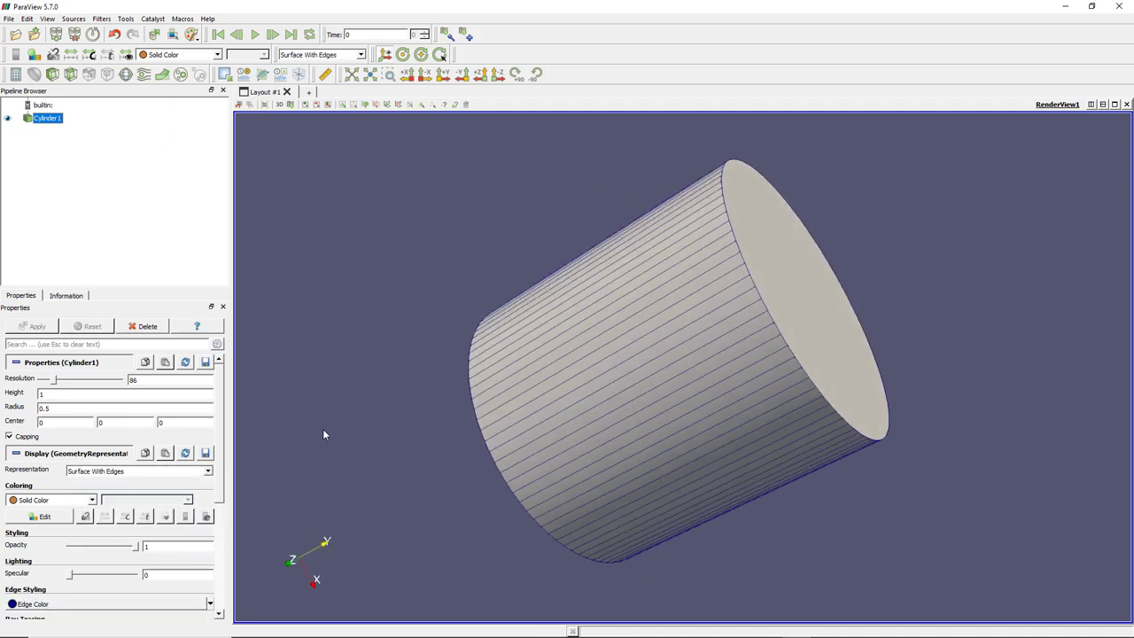
left_click(208, 473)
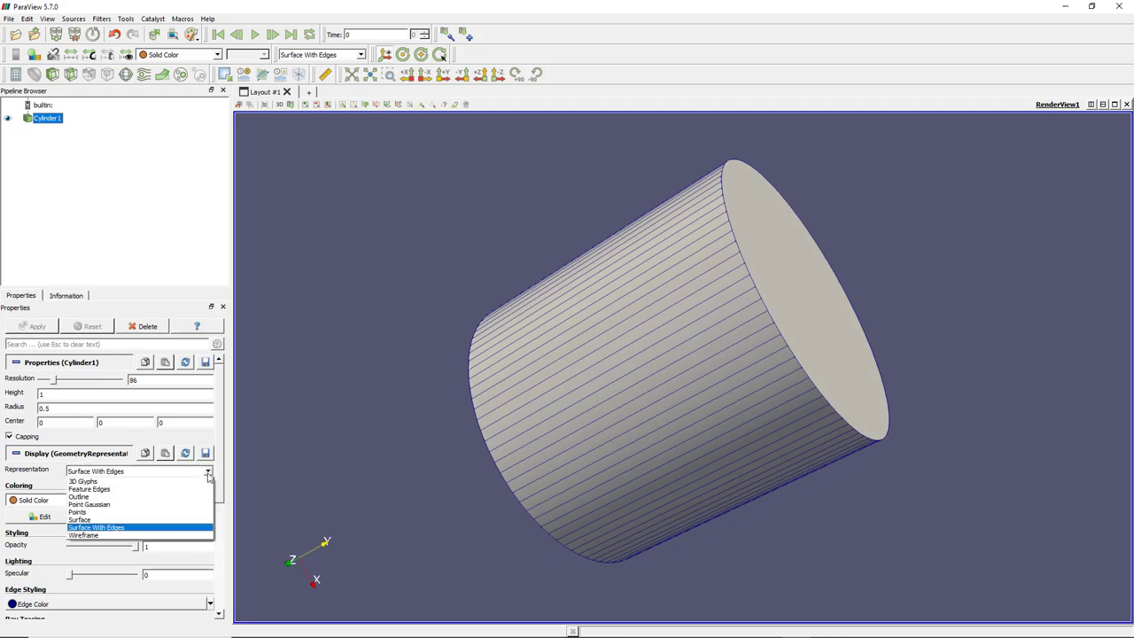
left_click(157, 536)
left_click_drag(577, 383, 376, 449)
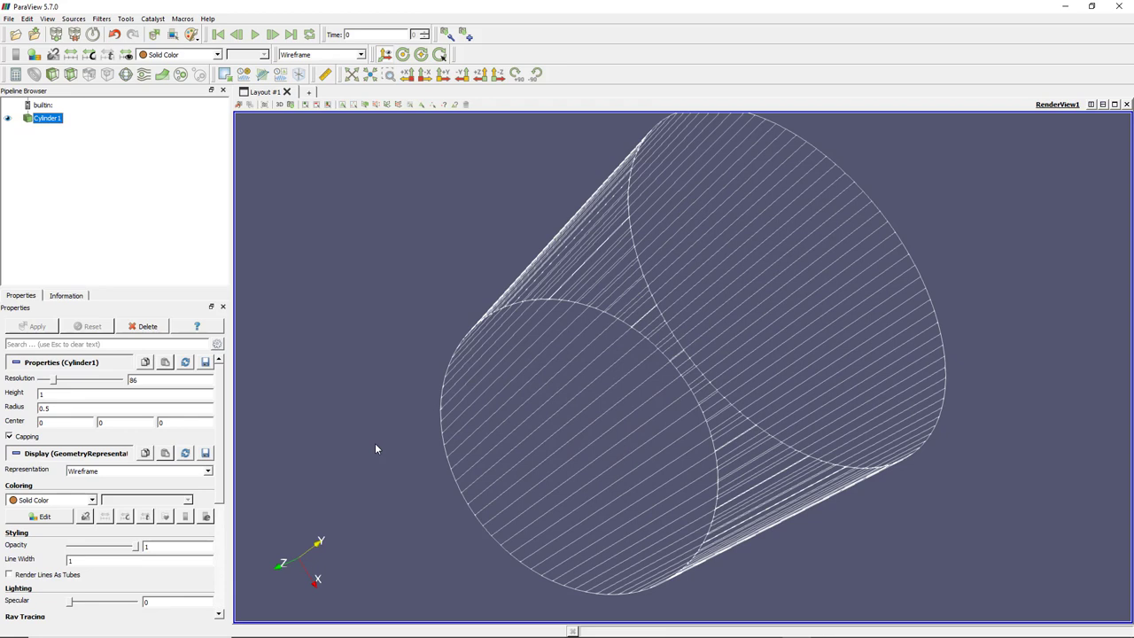
Try the Feature Edges, 3D Glyphs and Points representations on the cylinder
left_click(204, 474)
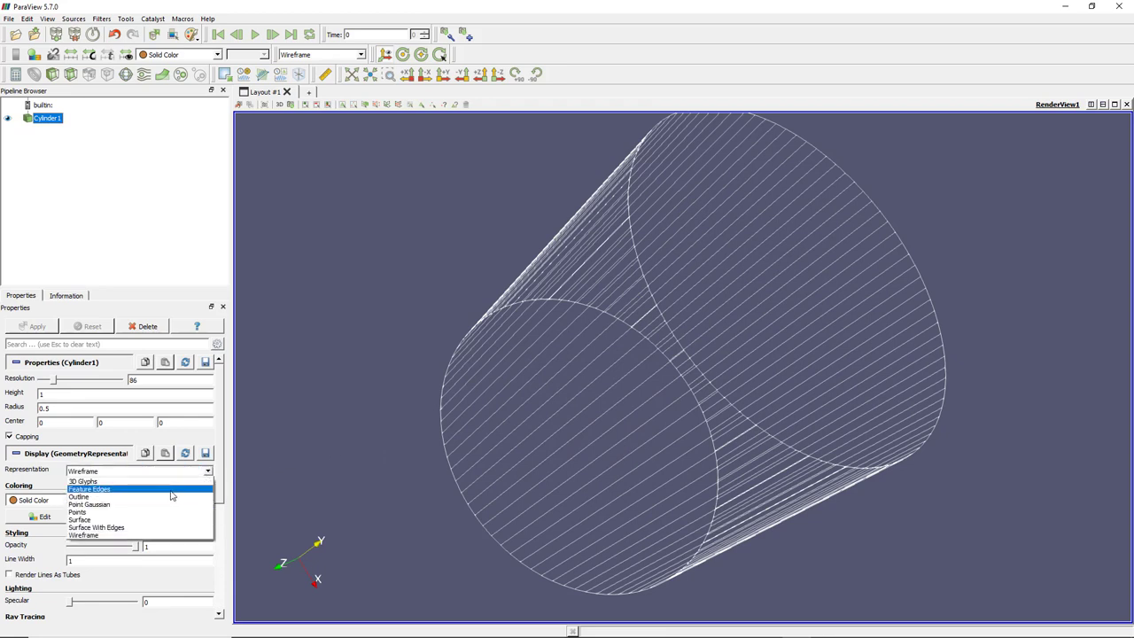
left_click(172, 496)
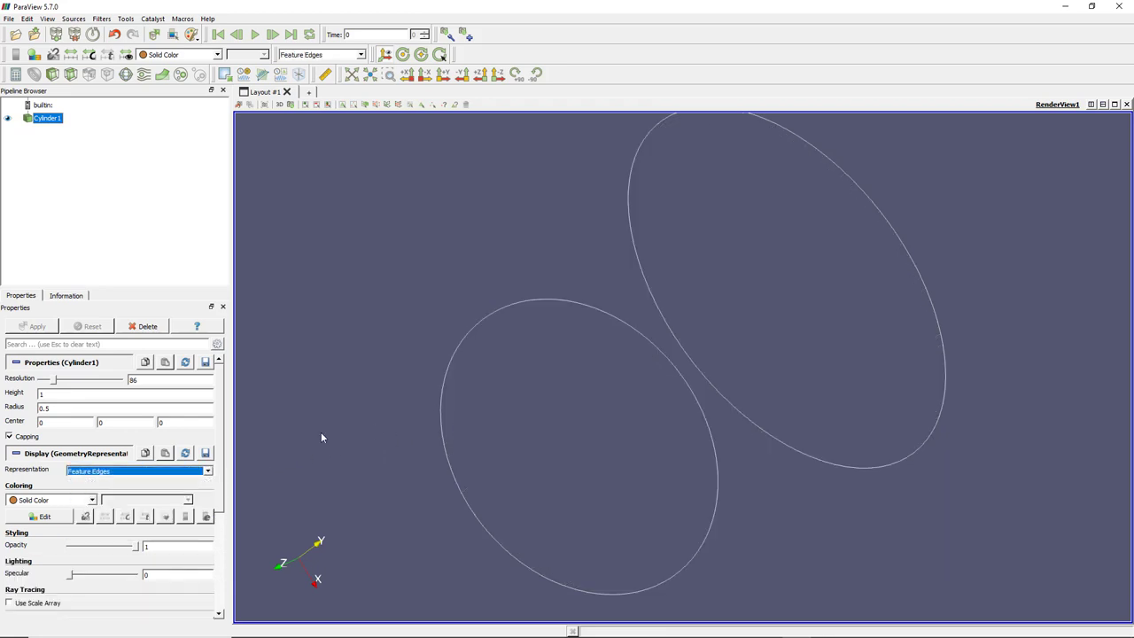
left_click(207, 471)
left_click(161, 486)
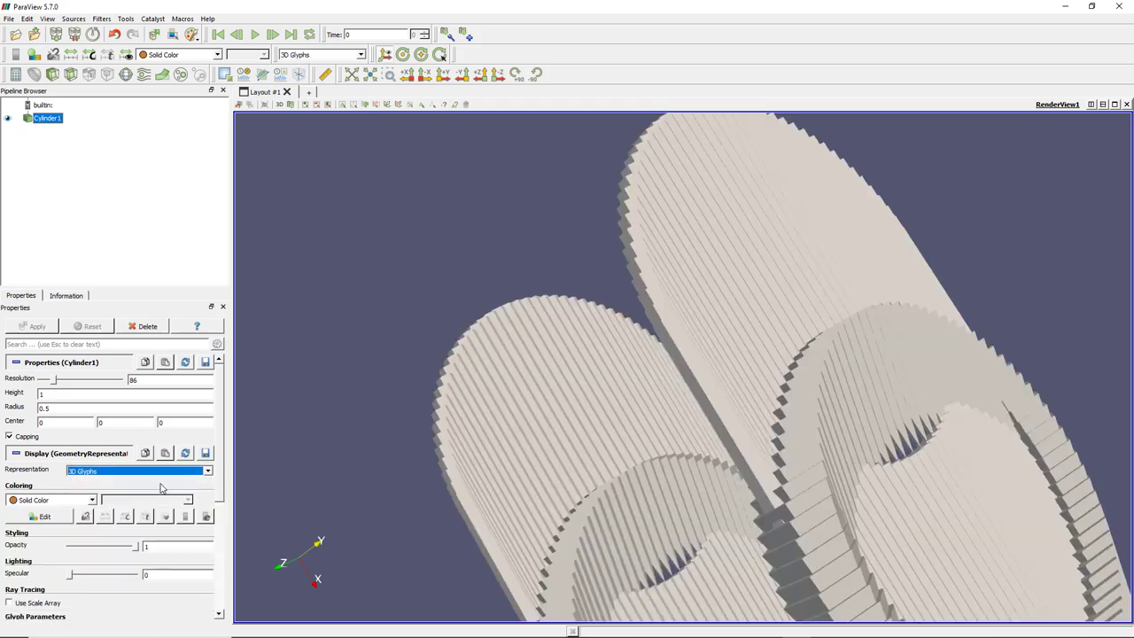
left_click_drag(574, 446, 443, 470)
left_click(207, 472)
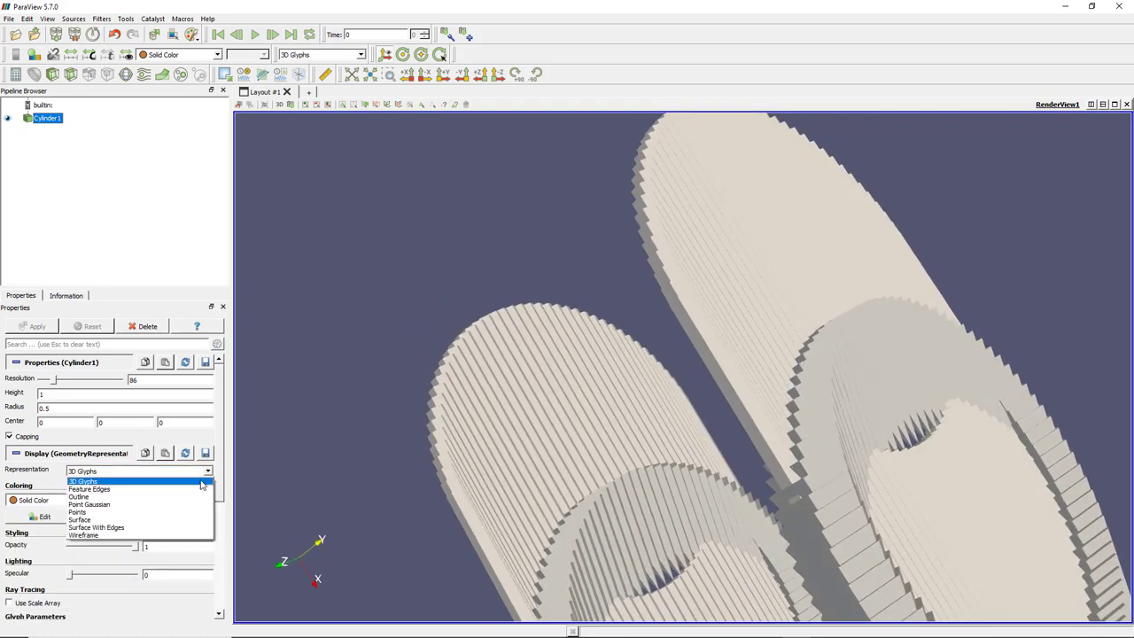
left_click(171, 514)
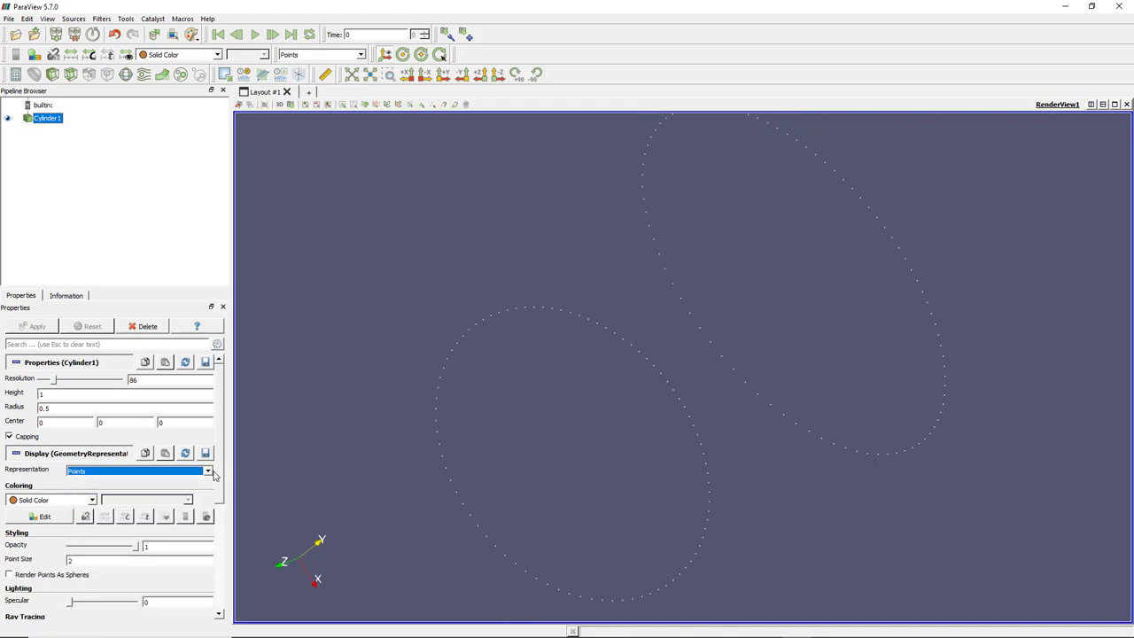
Switch the cylinder back to Surface, then settle on Surface With Edges
left_click(177, 471)
left_click(176, 521)
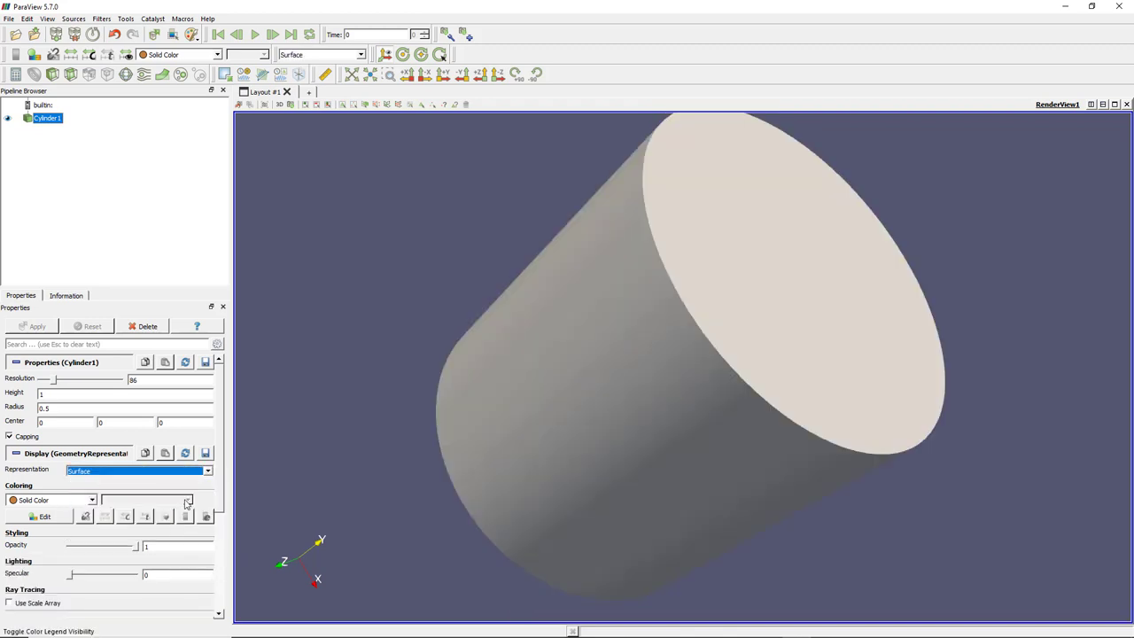
left_click(177, 471)
left_click(177, 520)
left_click_drag(620, 355, 620, 354)
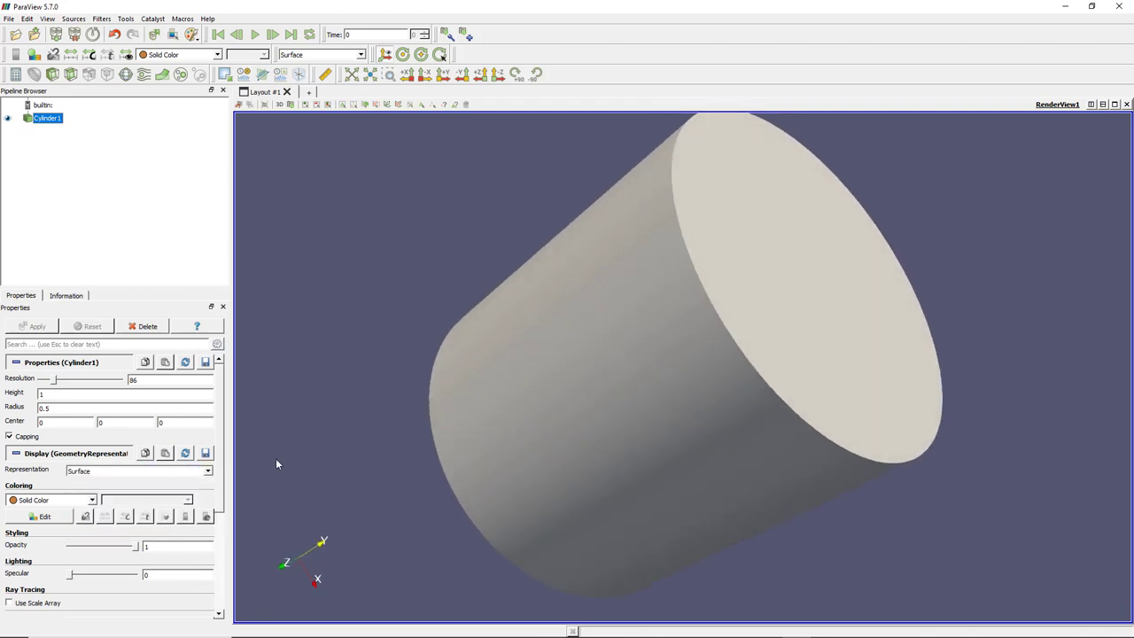
left_click(209, 475)
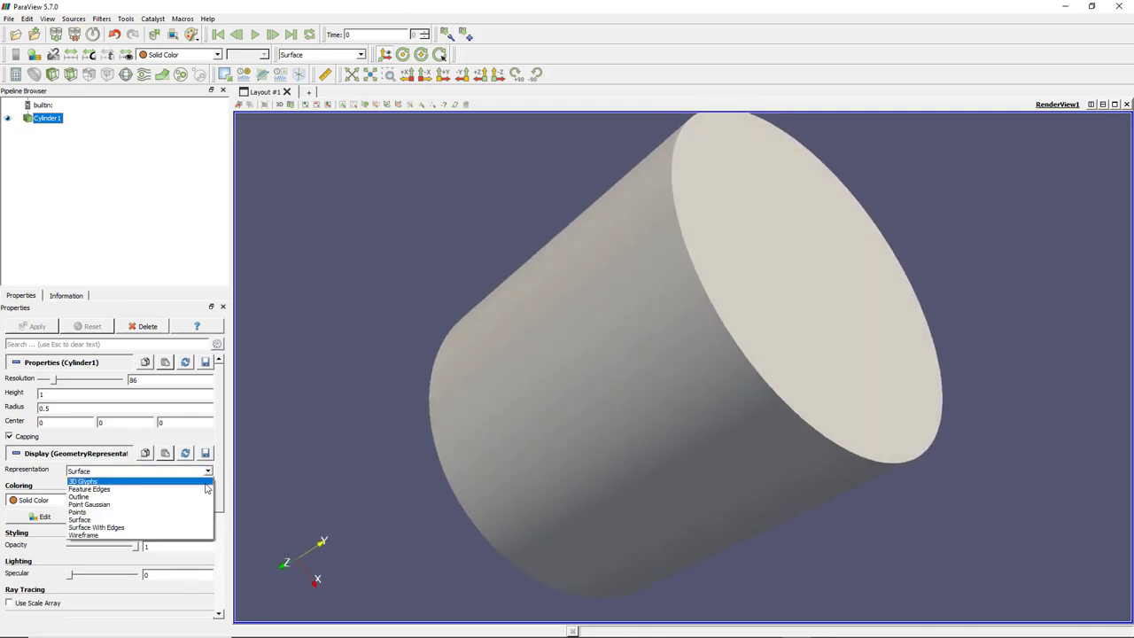
left_click(170, 525)
left_click_drag(470, 394, 380, 387)
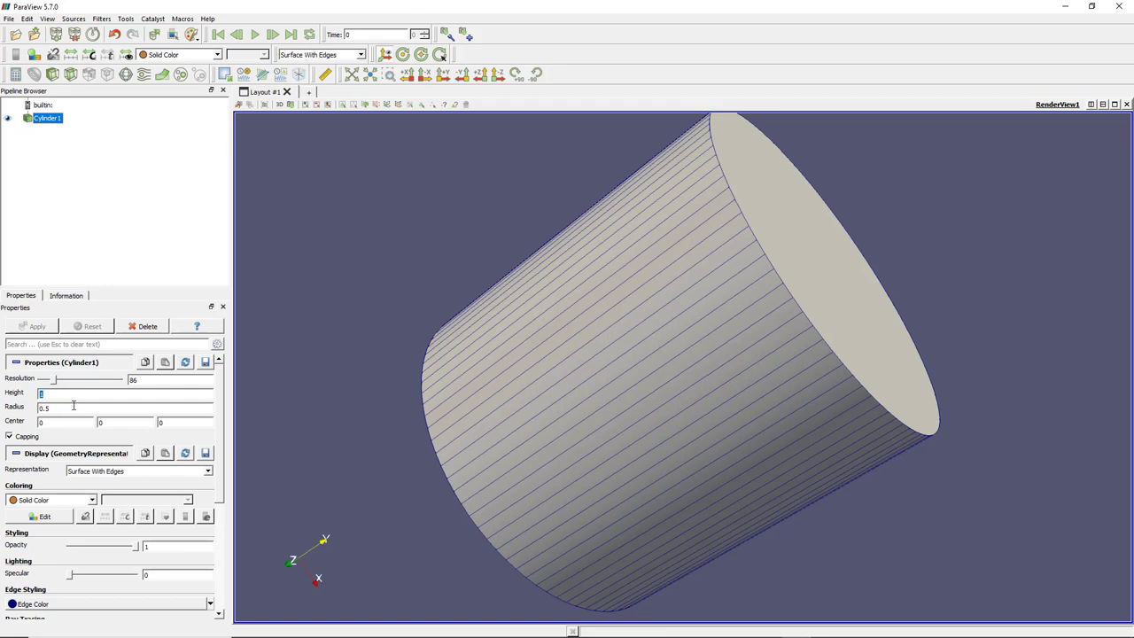
Set the cylinder's Height to 2 and apply it
type("2")
left_click(51, 330)
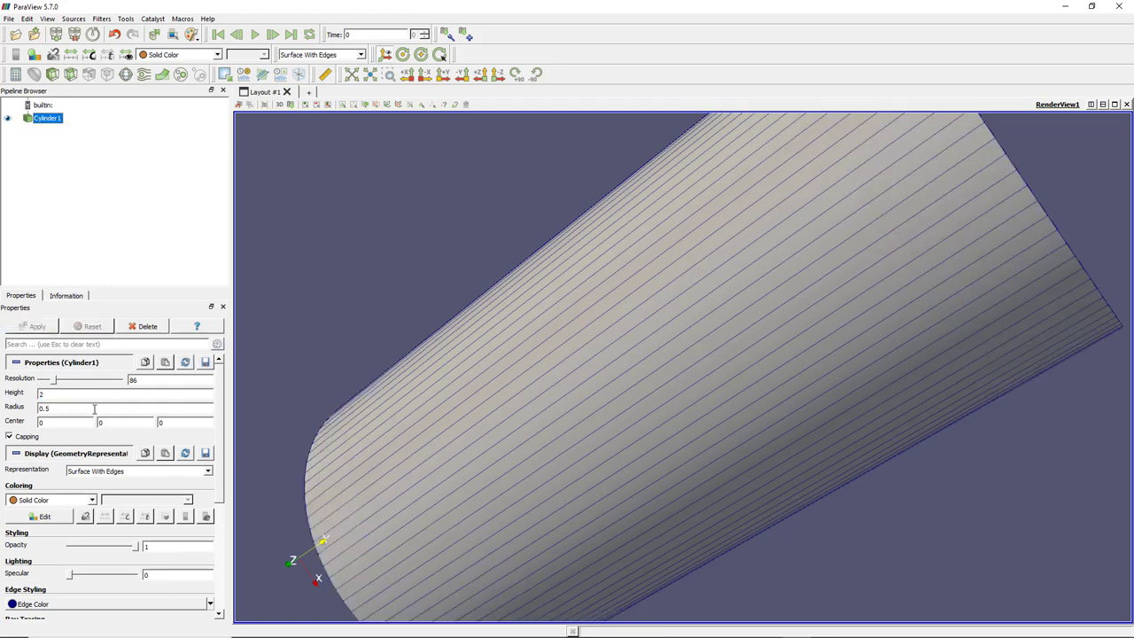
scroll(218, 403, "down", 5)
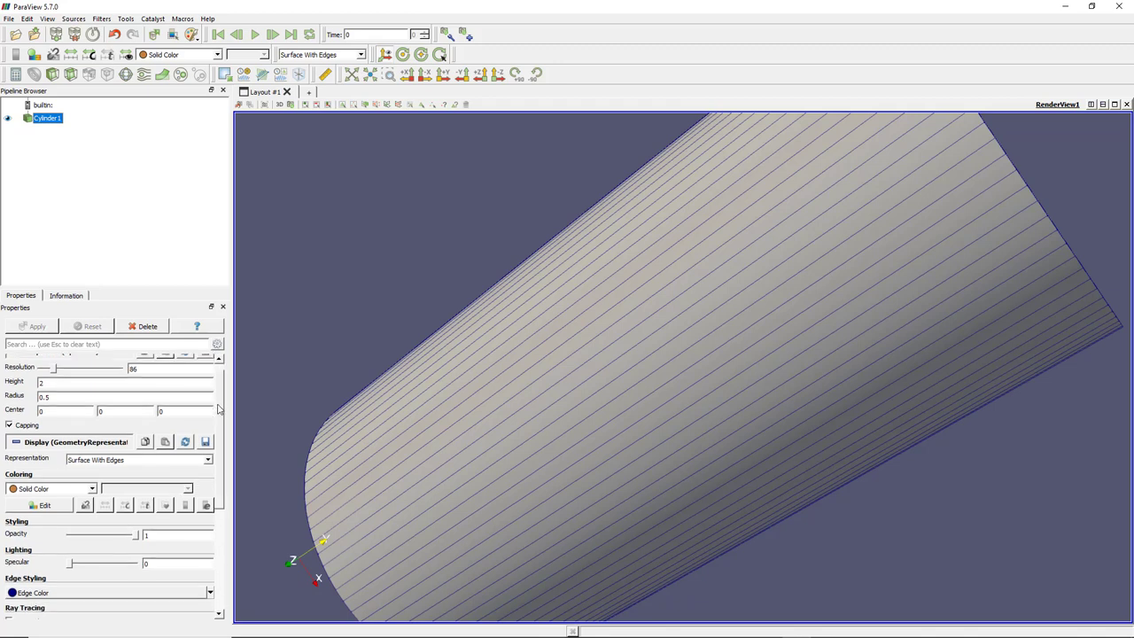
scroll(210, 472, "down", 2)
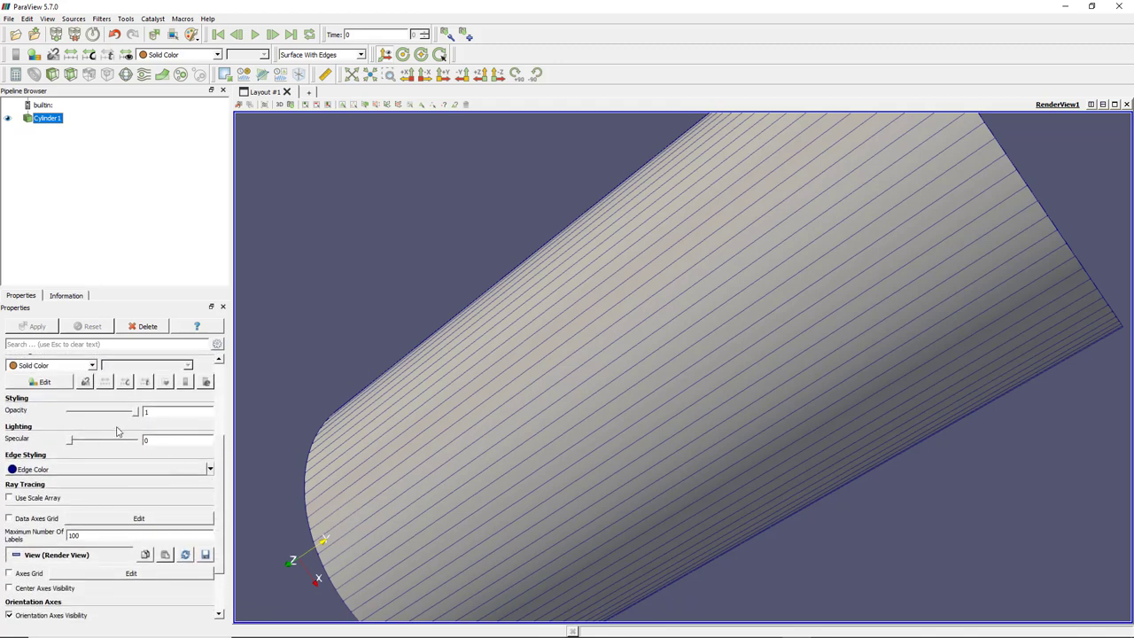
mouse_move(531, 423)
left_mouse_down()
mouse_move(567, 419)
mouse_move(531, 425)
left_mouse_up()
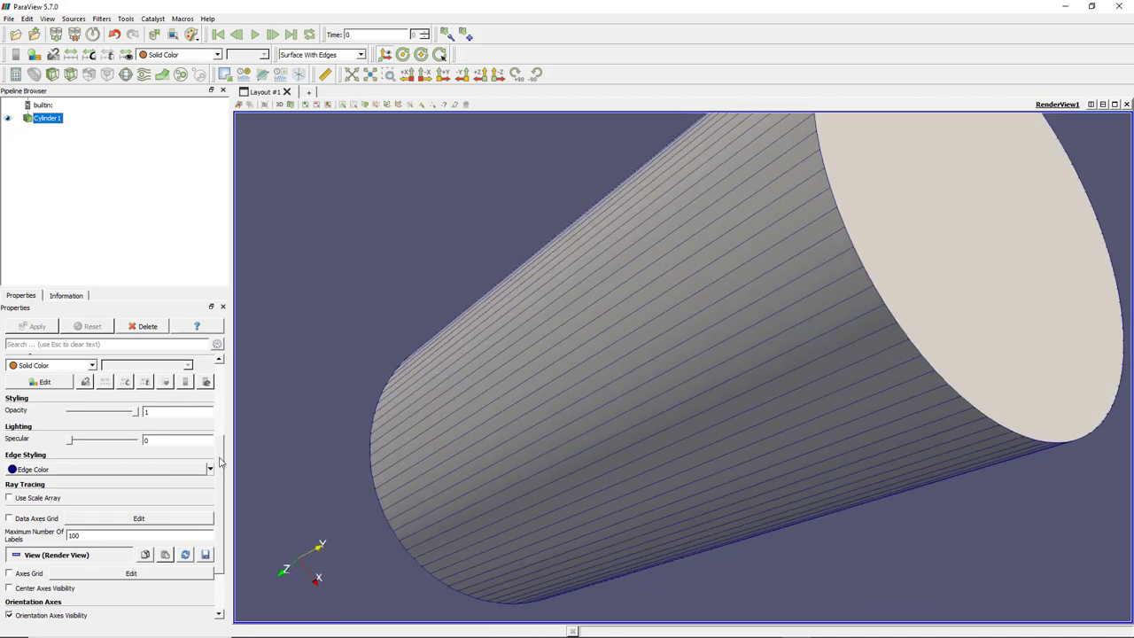
Scroll the Properties panel to the Coloring section and open its dropdown
scroll(218, 487, "down", 2)
scroll(220, 496, "down", 3)
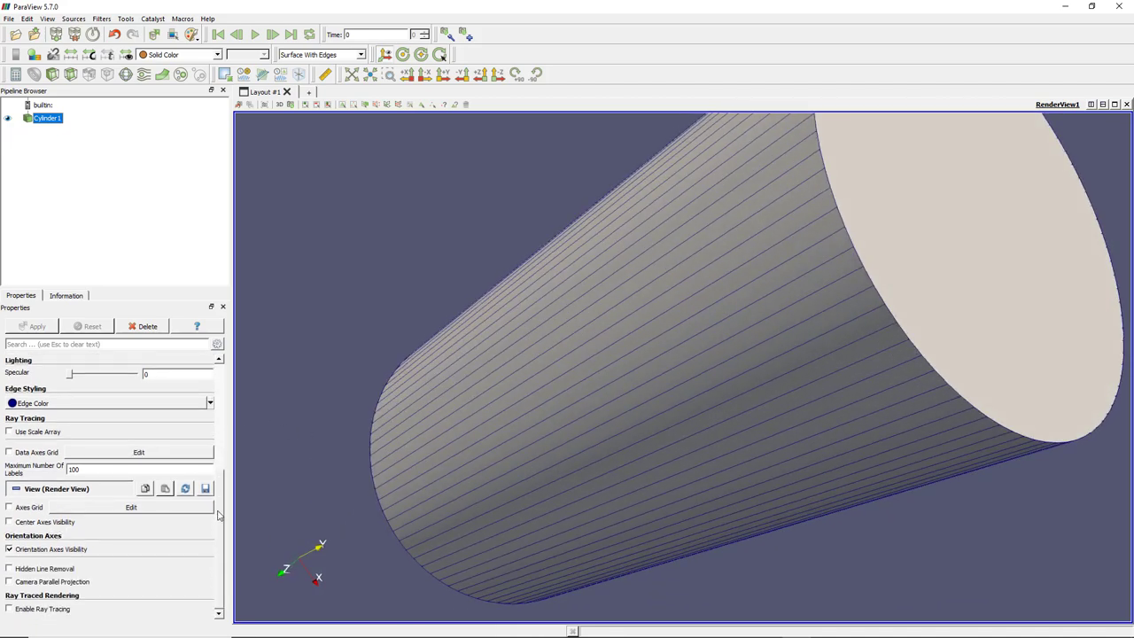
scroll(221, 517, "up", 10)
scroll(212, 399, "down", 1)
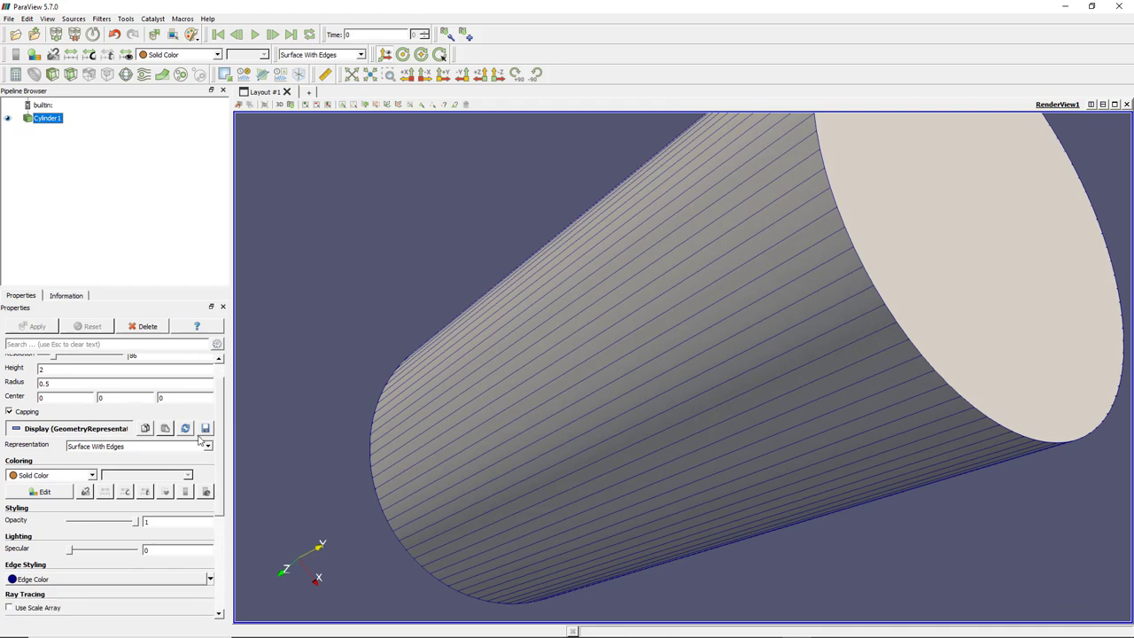
left_click(93, 476)
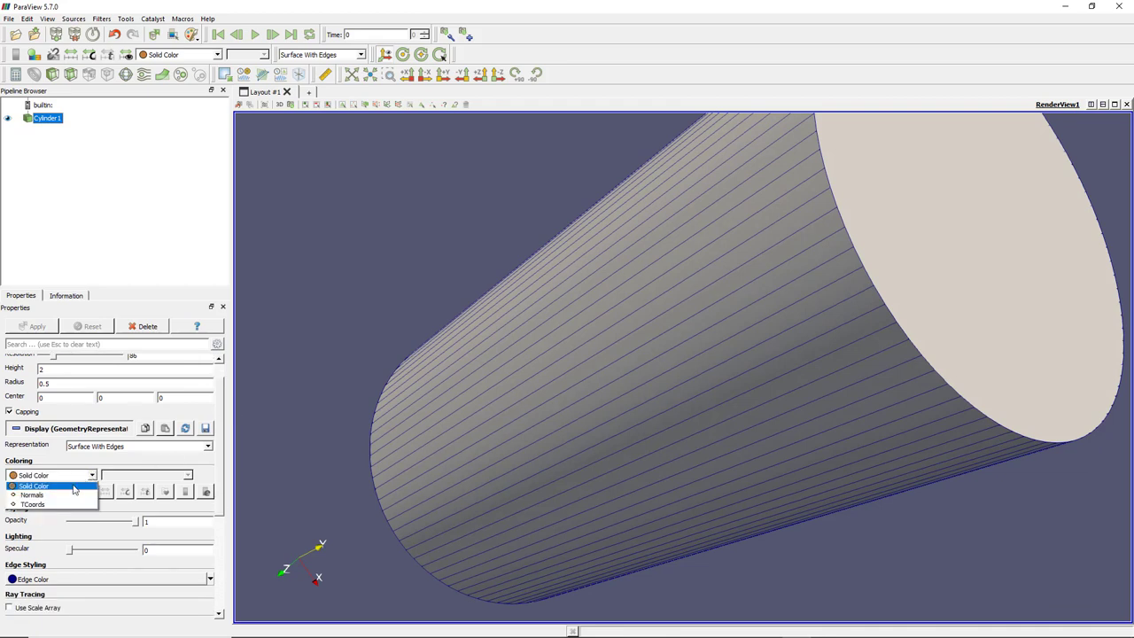
Keep Solid Color coloring and pick the bright green swatch for the cylinder
left_click(73, 486)
left_click(44, 492)
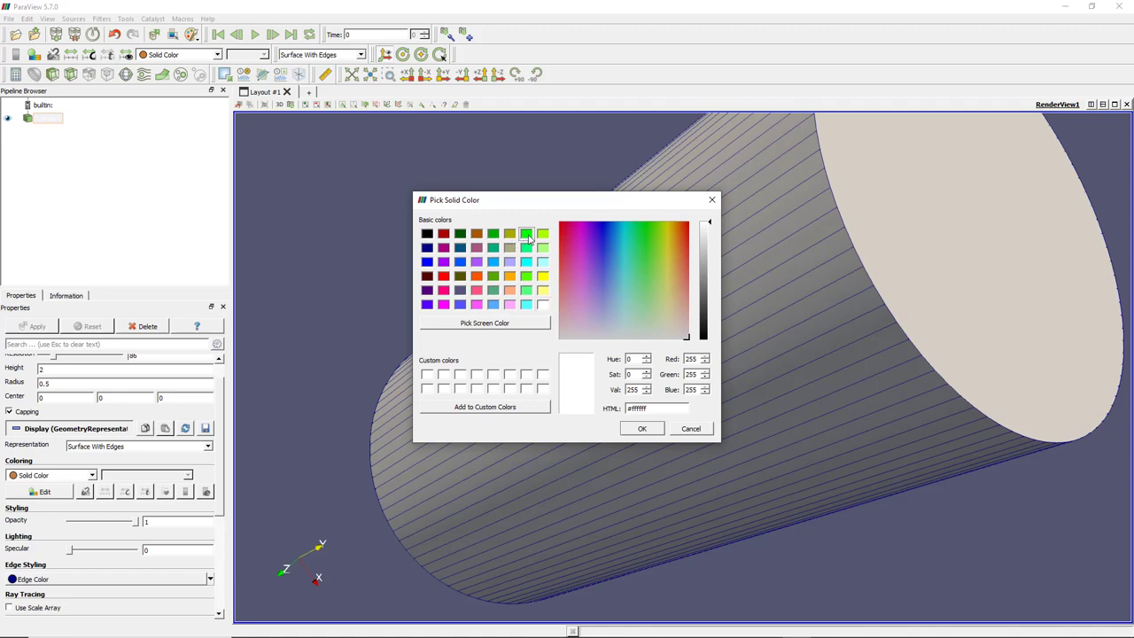
left_click(525, 233)
left_click(632, 429)
left_click_drag(627, 406, 603, 356)
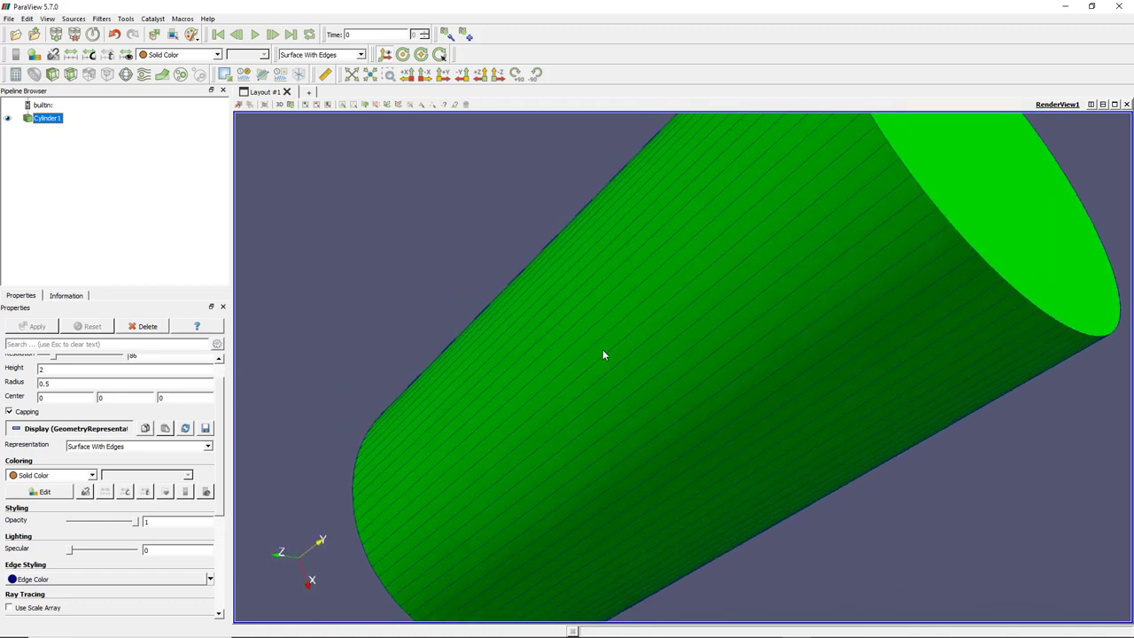
left_click_drag(218, 427, 229, 498)
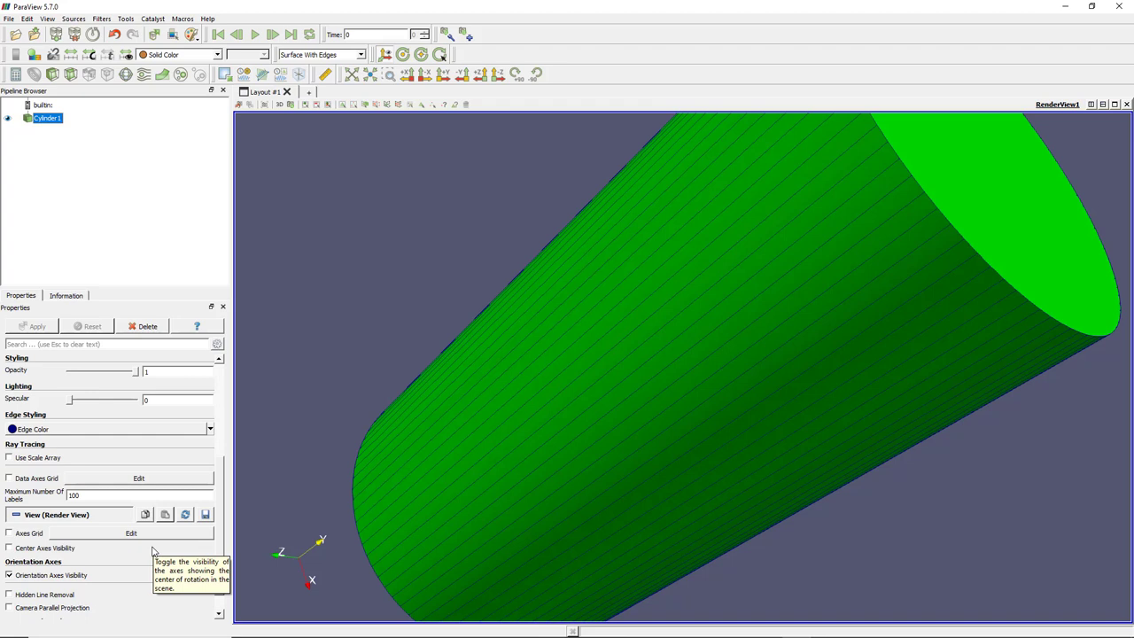
scroll(220, 546, "down", 1)
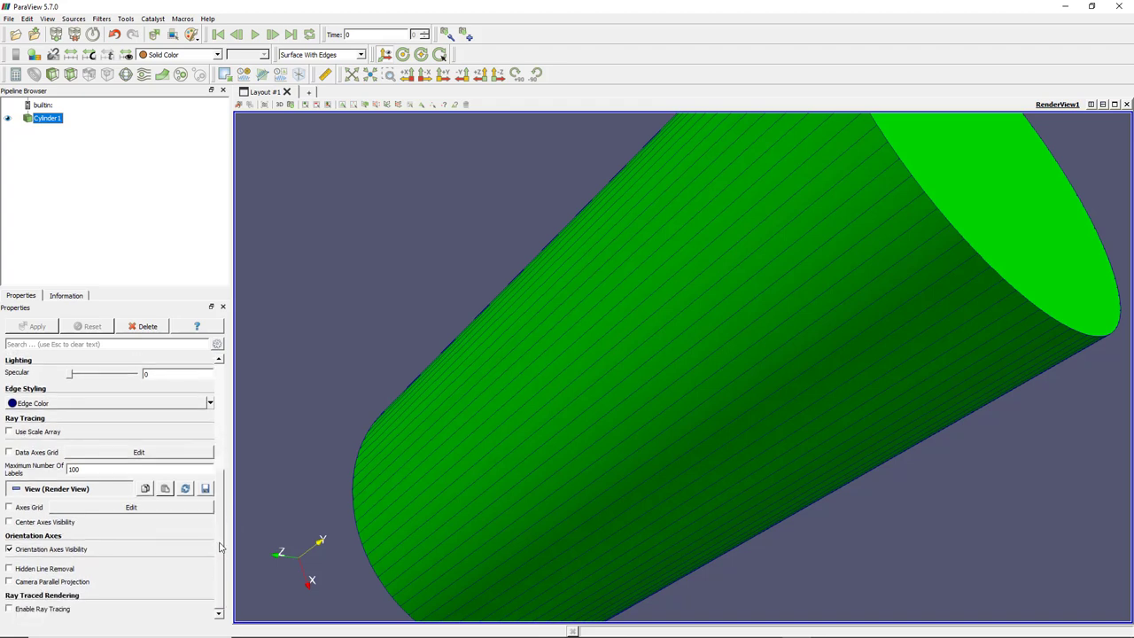
scroll(209, 400, "up", 6)
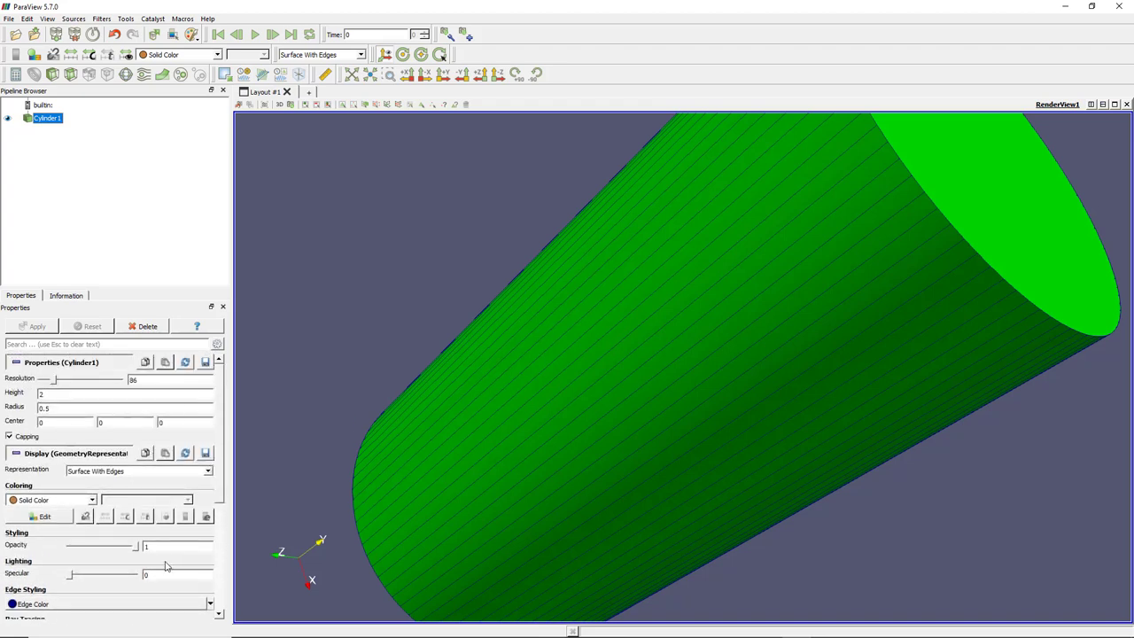
Orbit and zoom the view to frame the whole green cylinder at a new angle
mouse_move(551, 364)
left_mouse_down()
mouse_move(610, 435)
mouse_move(451, 367)
mouse_move(494, 400)
mouse_move(555, 381)
left_mouse_up()
scroll(556, 381, "down", 5)
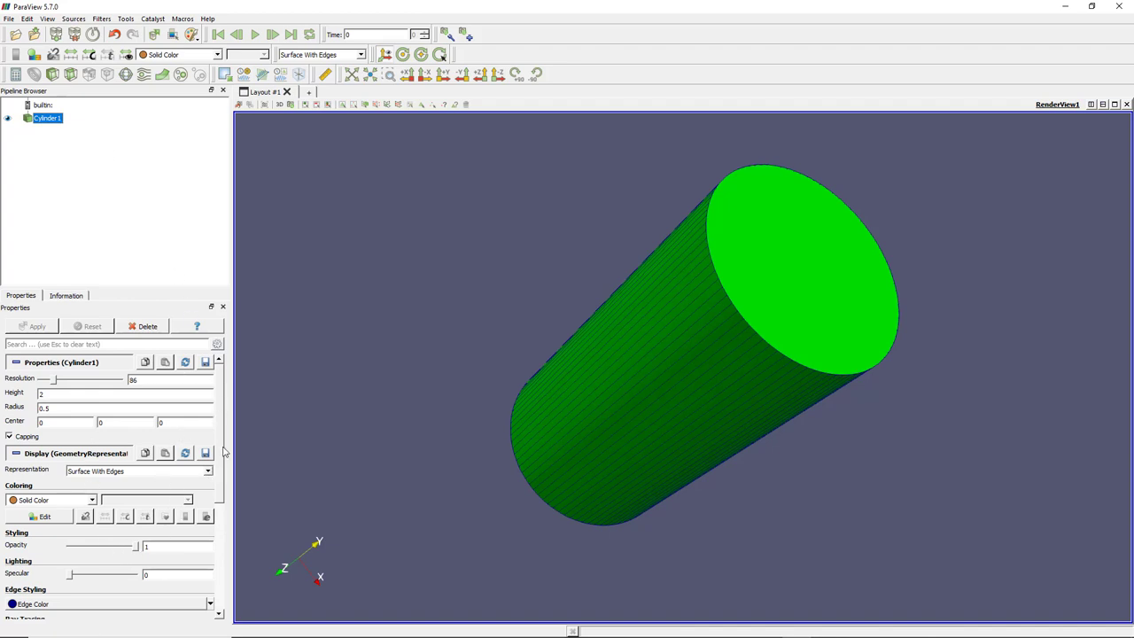
scroll(222, 440, "down", 1)
scroll(221, 440, "up", 1)
left_click_drag(541, 398, 508, 411)
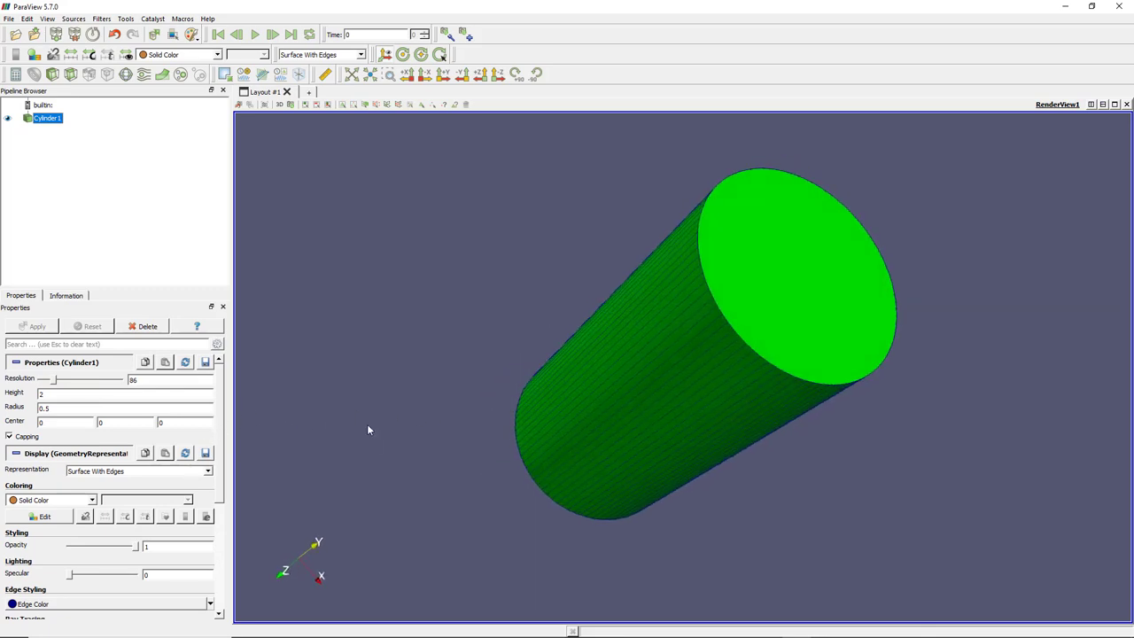
left_click_drag(592, 409, 682, 386)
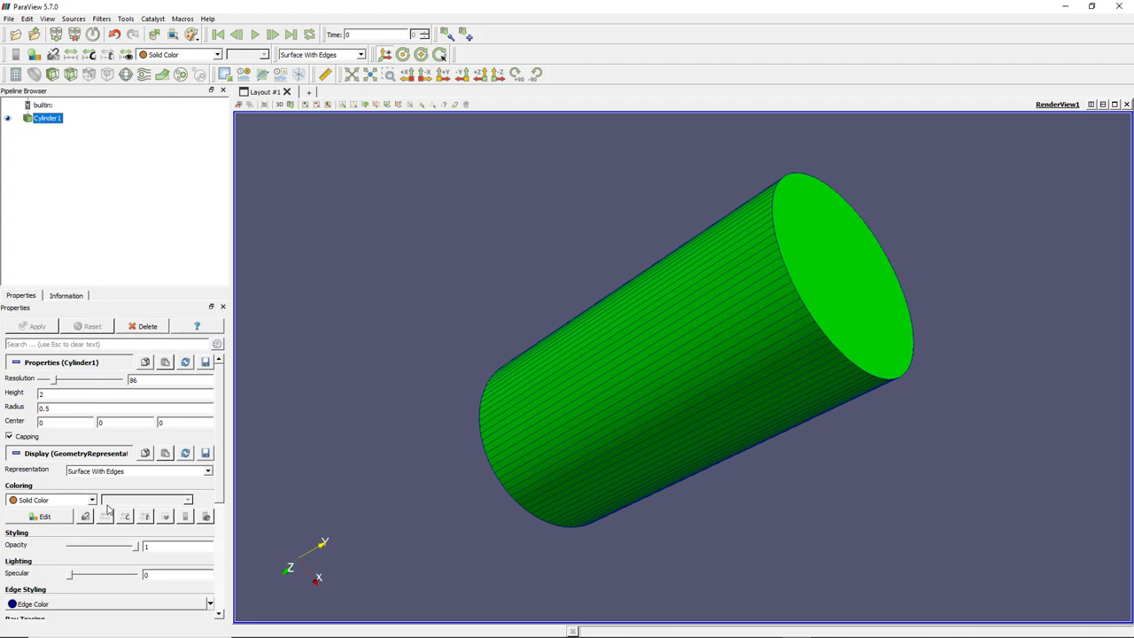
mouse_move(732, 303)
left_mouse_down()
mouse_move(724, 309)
mouse_move(740, 314)
left_mouse_up()
scroll(740, 313, "up", 2)
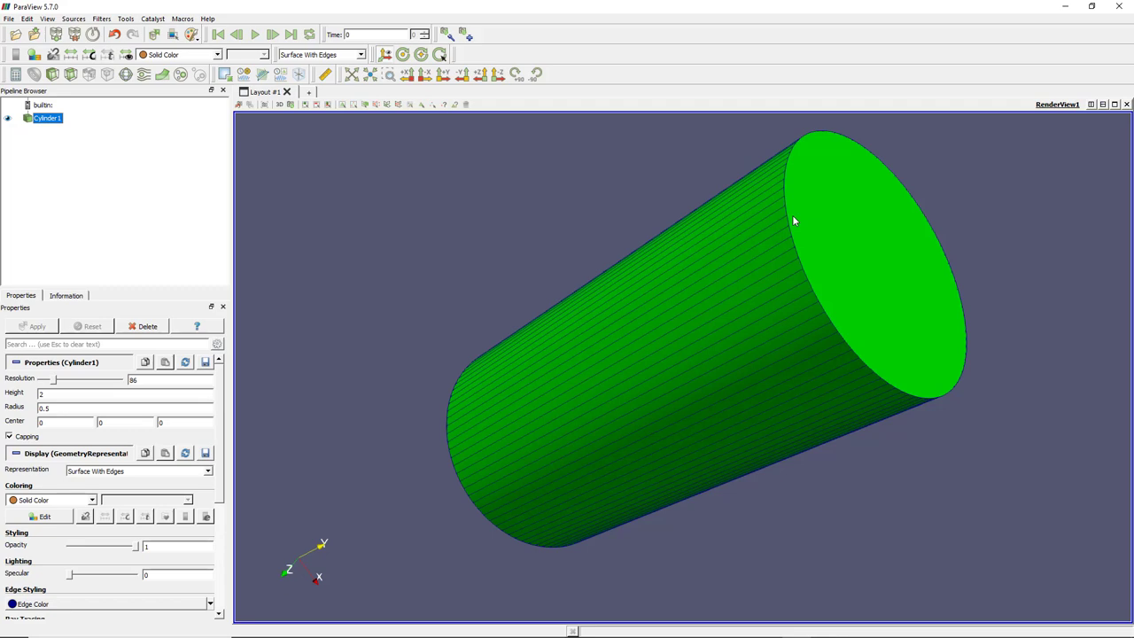
mouse_move(741, 311)
left_mouse_down()
mouse_move(805, 326)
mouse_move(877, 256)
mouse_move(759, 281)
mouse_move(631, 238)
mouse_move(842, 317)
mouse_move(752, 303)
mouse_move(835, 248)
mouse_move(641, 304)
mouse_move(514, 240)
mouse_move(542, 316)
mouse_move(776, 301)
mouse_move(742, 309)
left_mouse_up()
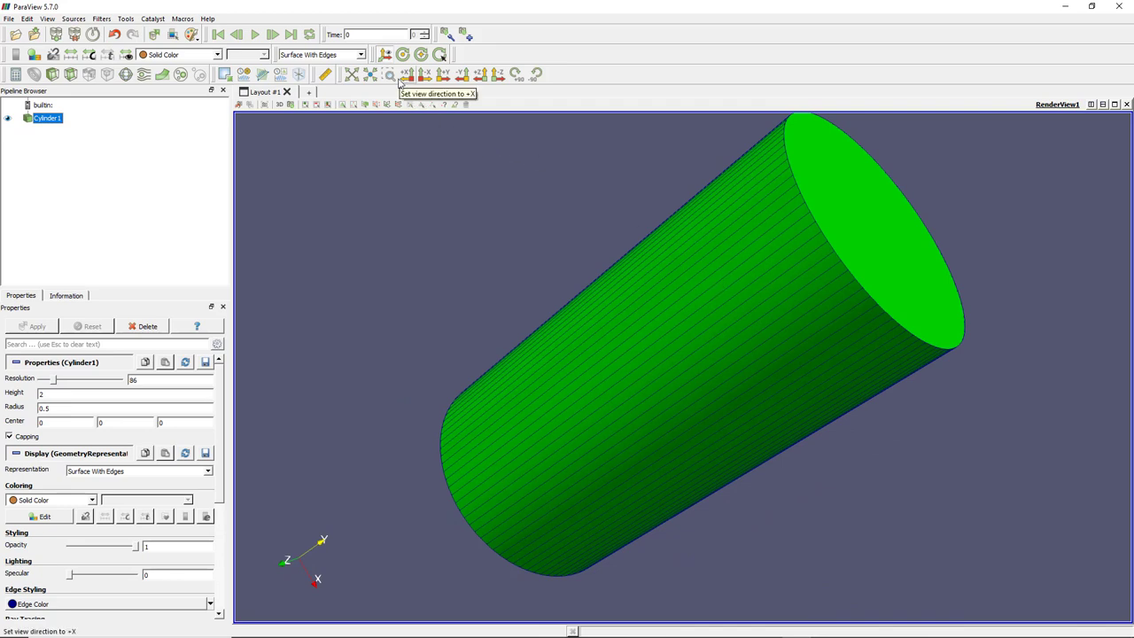
Reset the camera, orbit and zoom onto the cylinder's end face, then reset again
left_click(354, 76)
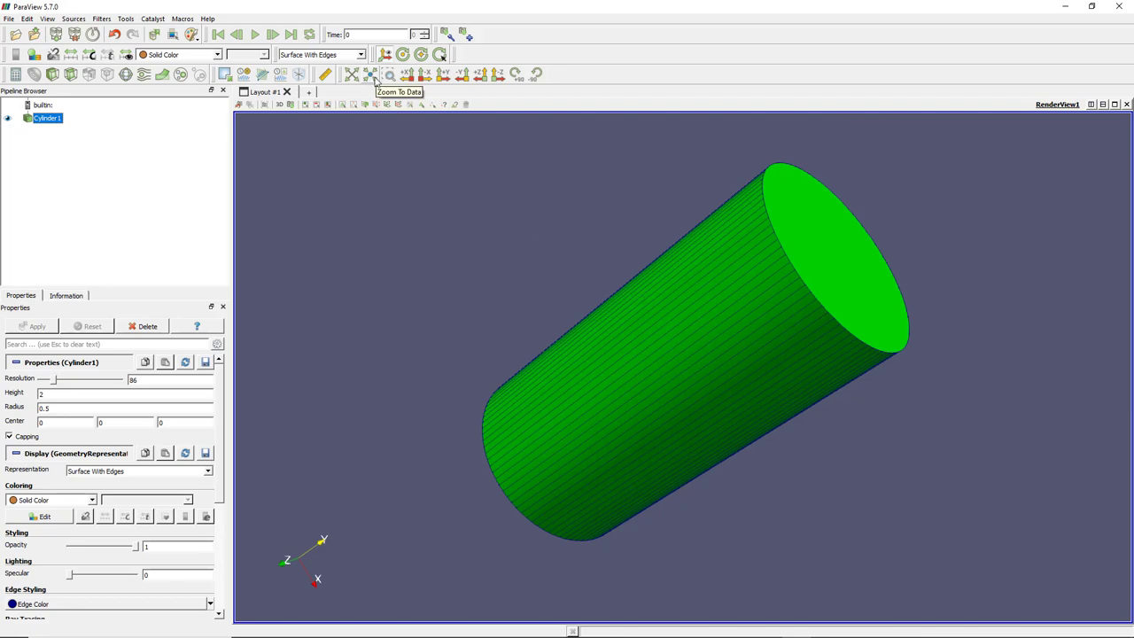
left_click_drag(664, 233, 559, 192)
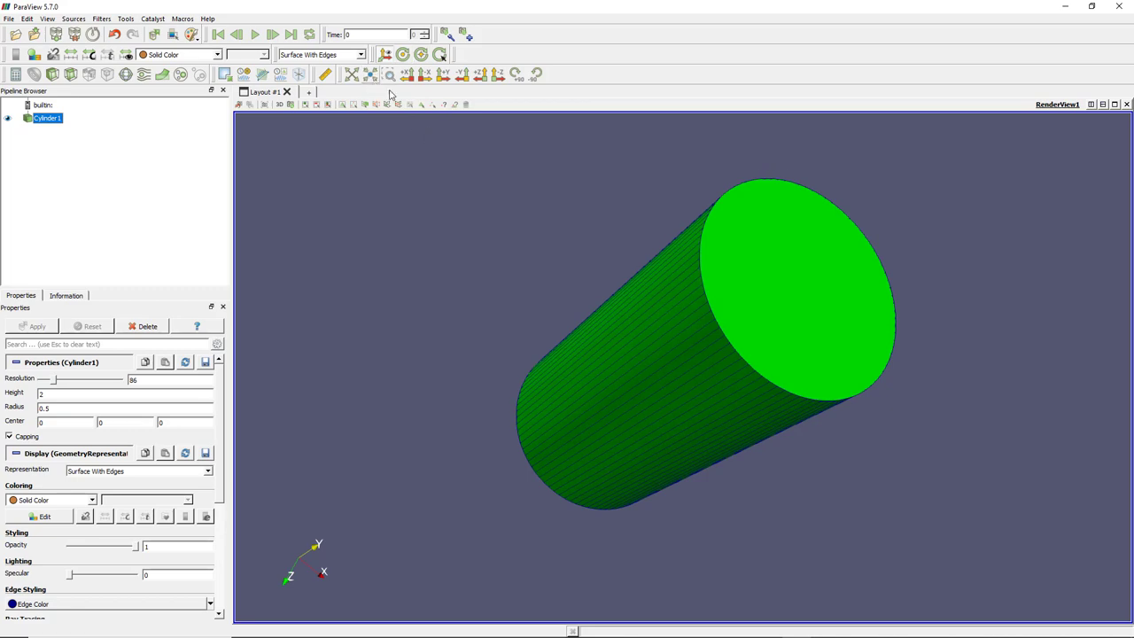
left_click_drag(753, 266, 646, 221)
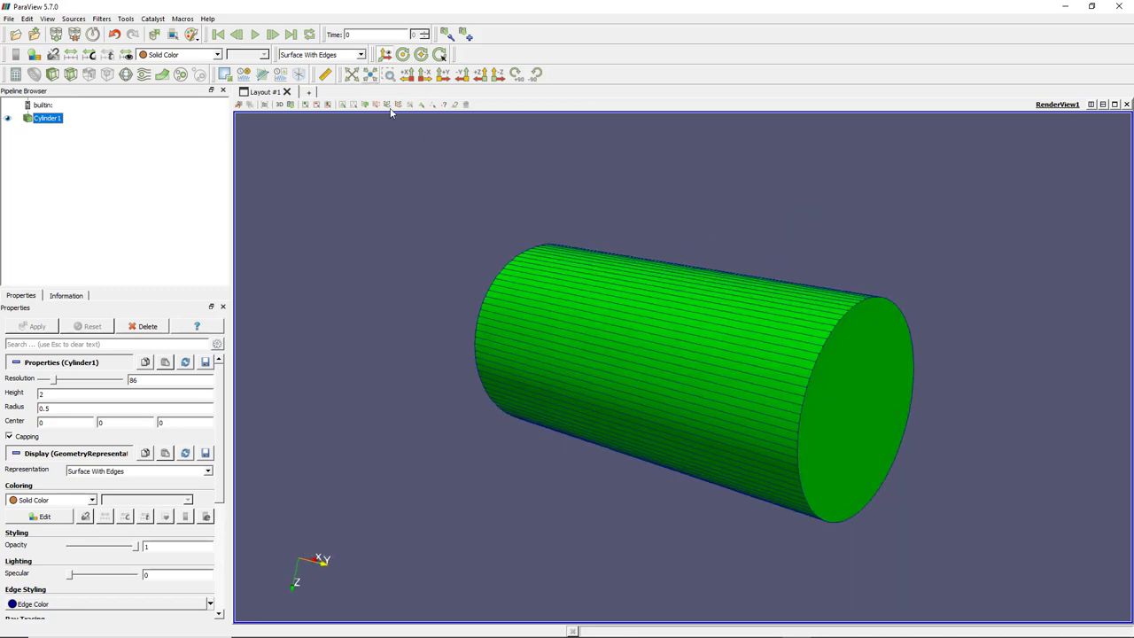
left_click_drag(549, 292, 468, 198)
scroll(603, 274, "up", 3)
scroll(602, 274, "up", 3)
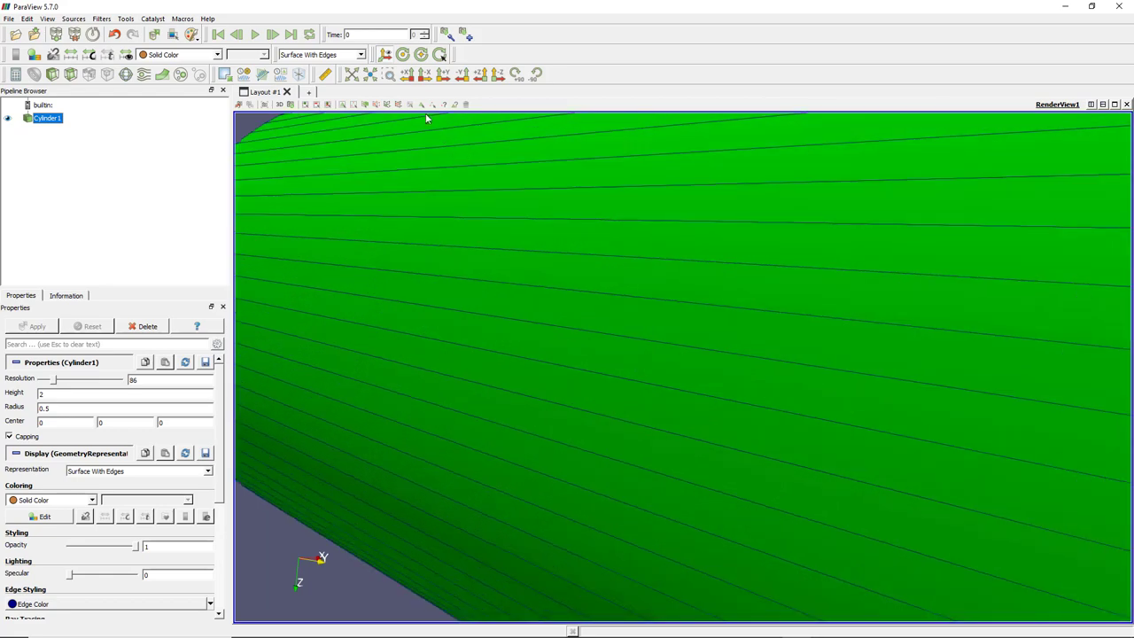
scroll(456, 245, "down", 5)
left_click_drag(506, 254, 505, 169)
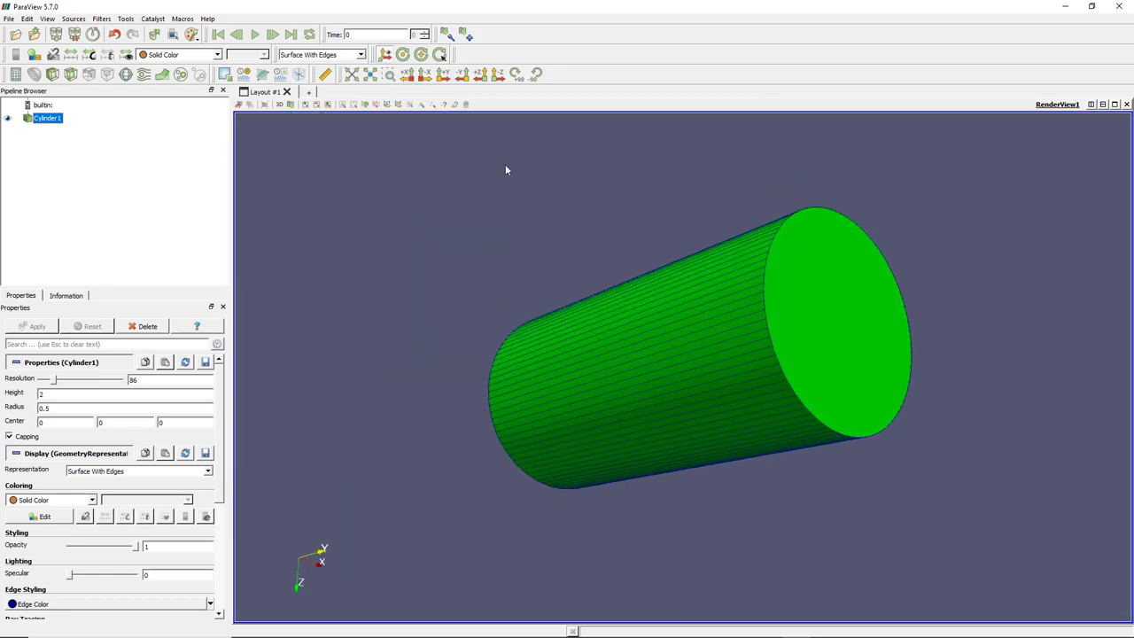
left_click_drag(738, 216, 848, 304)
right_click(411, 164)
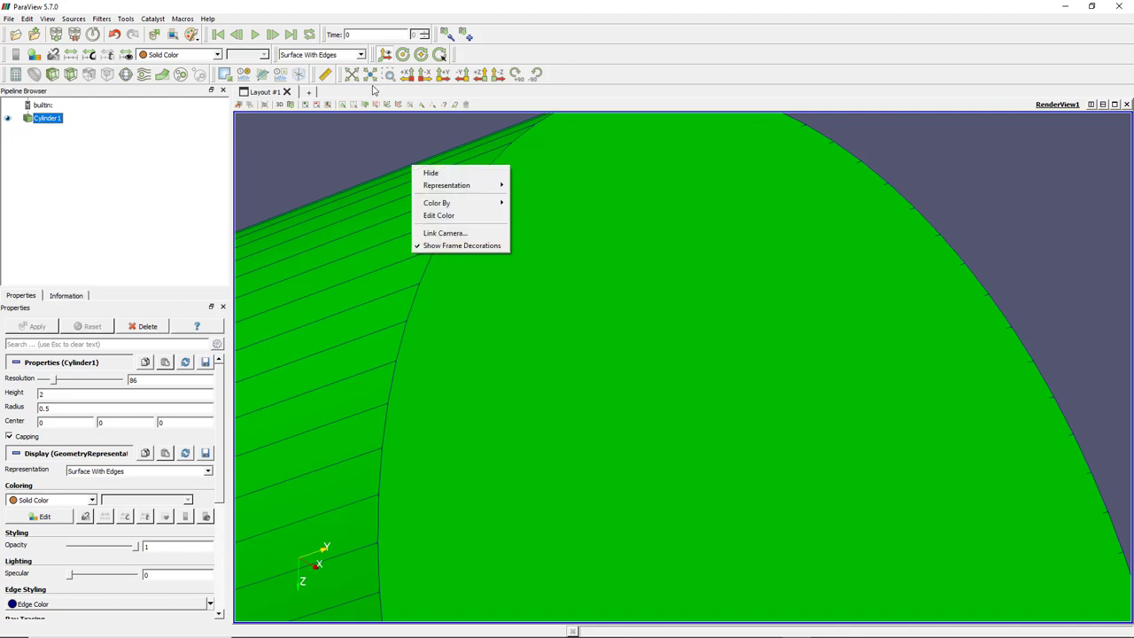
left_click(351, 75)
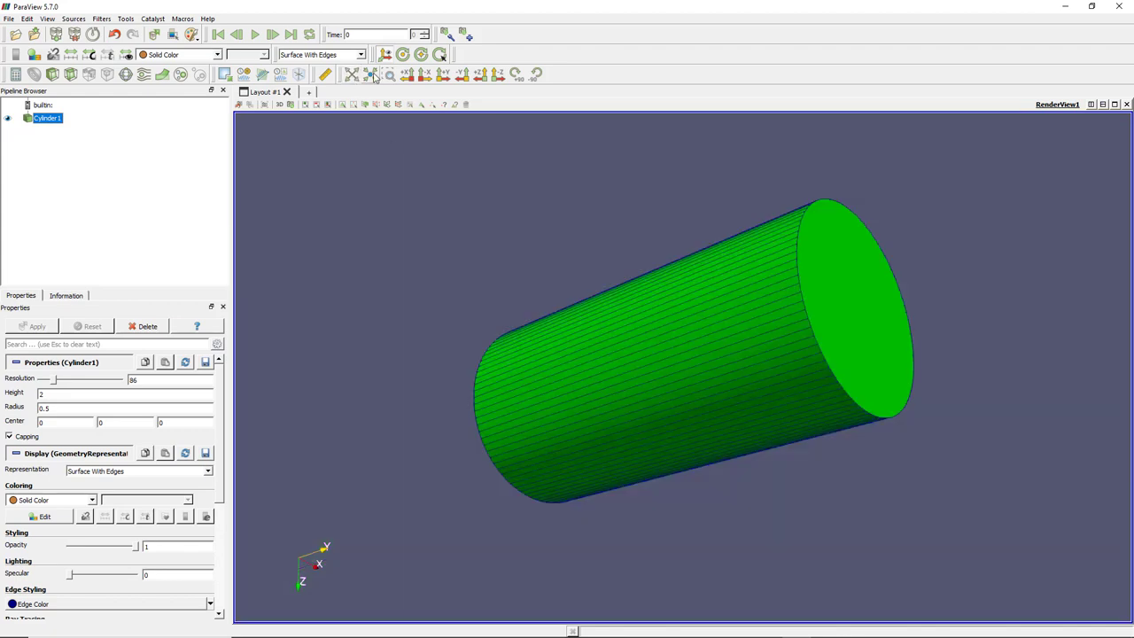
View the cylinder along -X, its axis, +Z and -Z, then rotate 90° each way
left_click(426, 76)
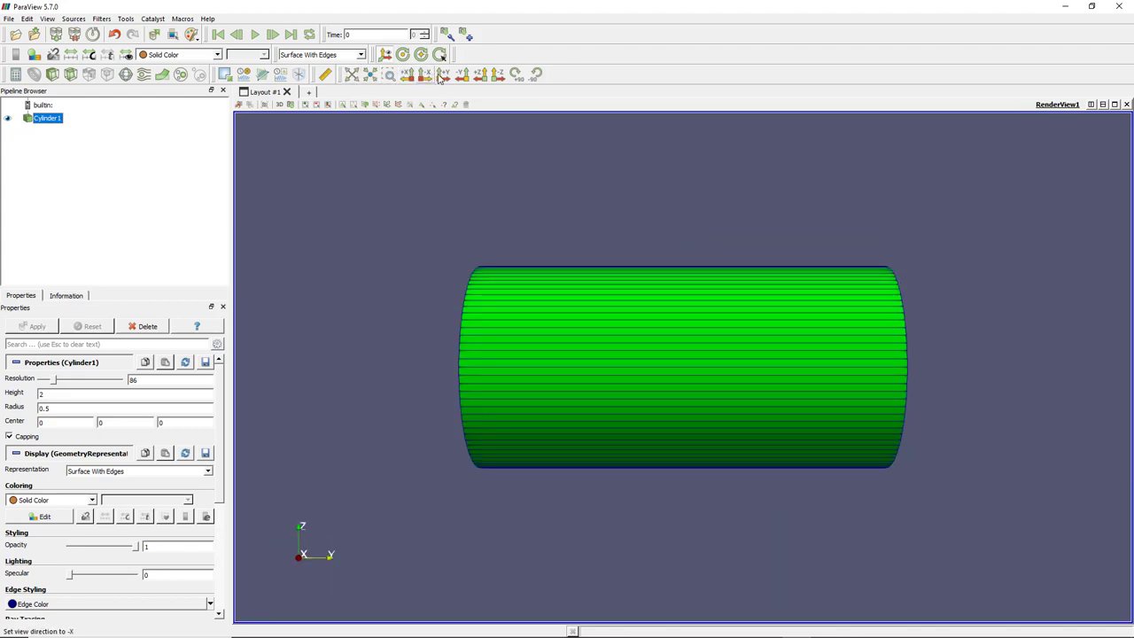
left_click(442, 75)
left_click(480, 75)
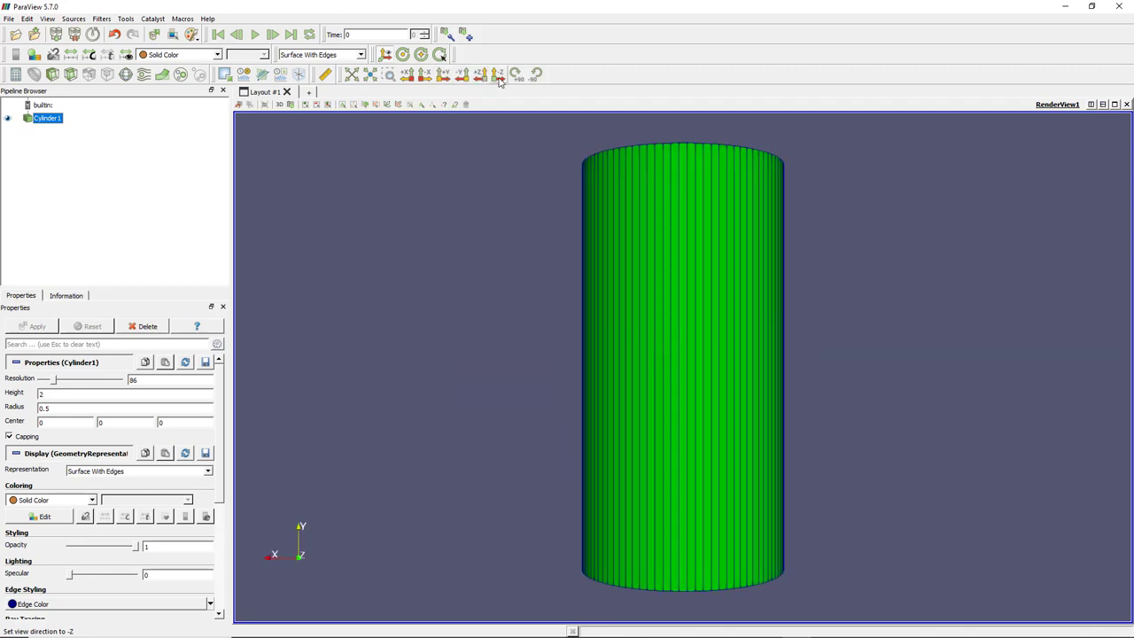
left_click(498, 75)
left_click(514, 76)
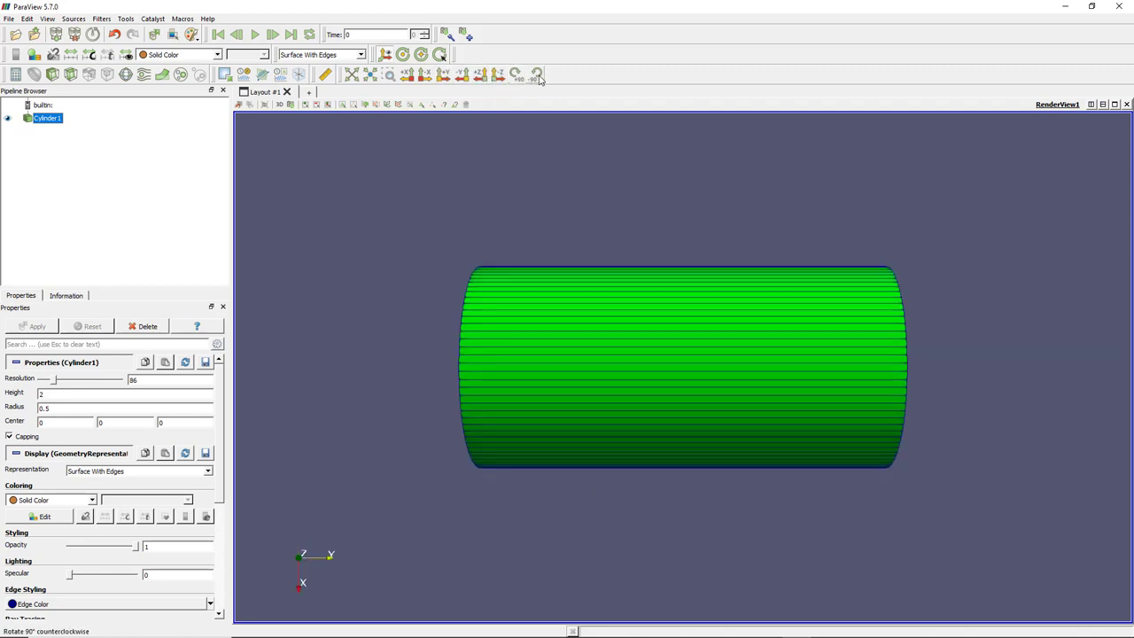
left_click(536, 75)
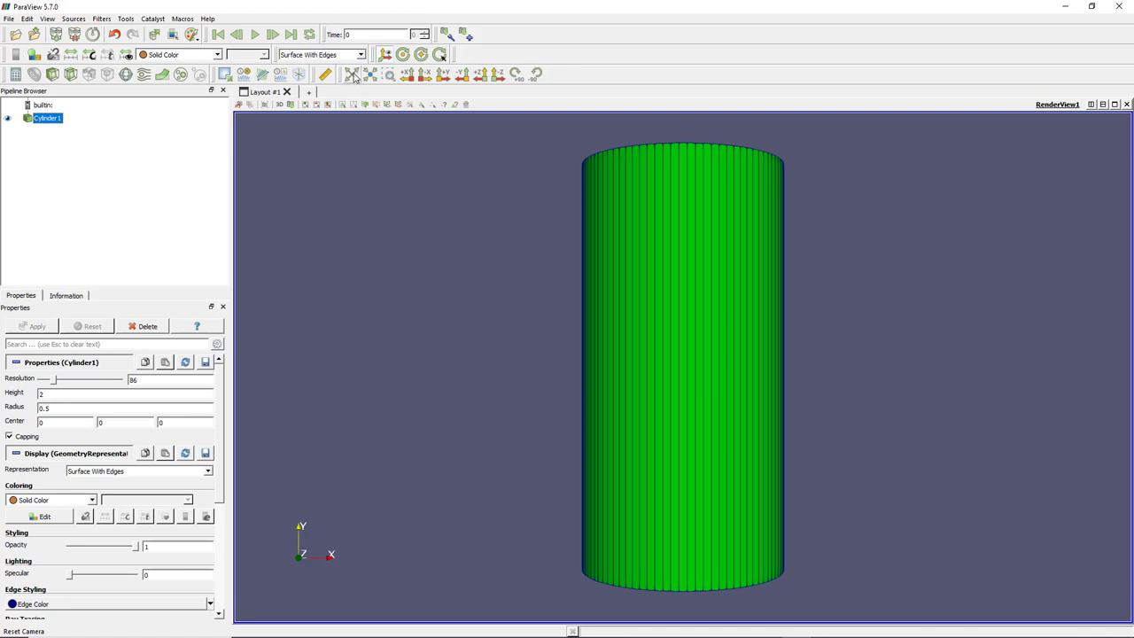
Tilt the cylinder to show its top cap, then rotate the view 90° clockwise five times
left_click_drag(534, 222, 742, 264)
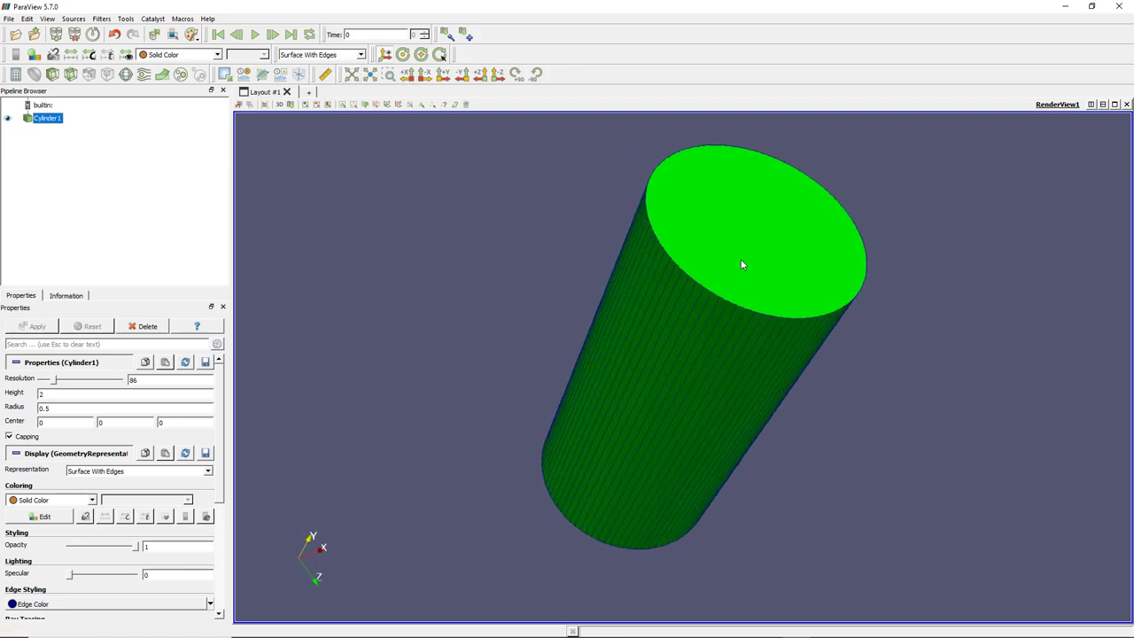
left_click(517, 76)
left_click(518, 76)
left_click(518, 76)
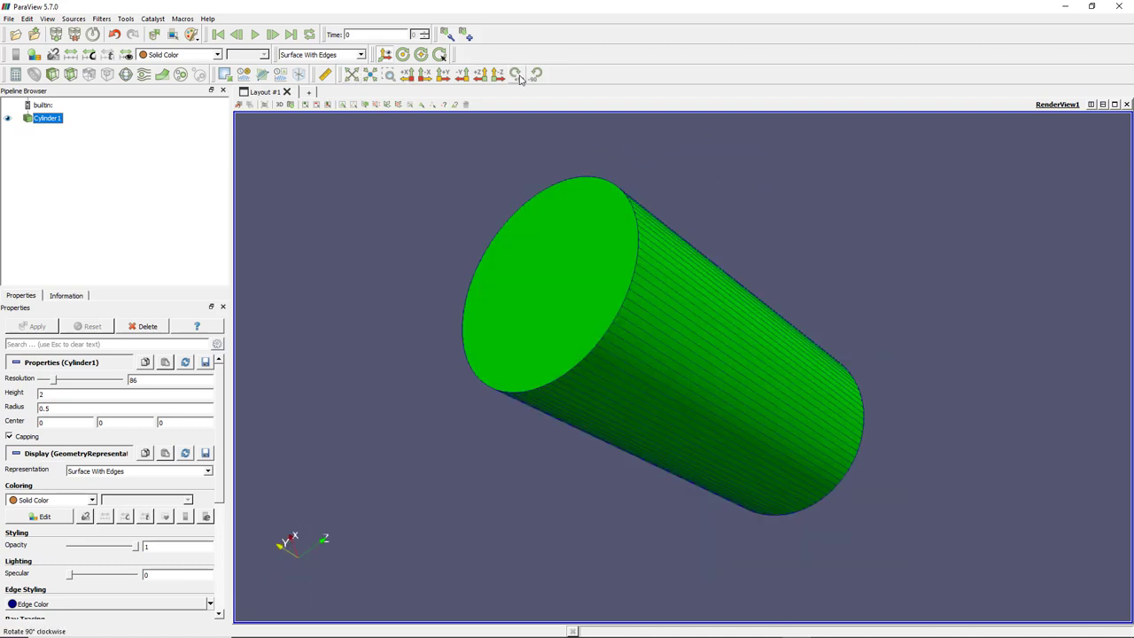
left_click(517, 77)
left_click(517, 76)
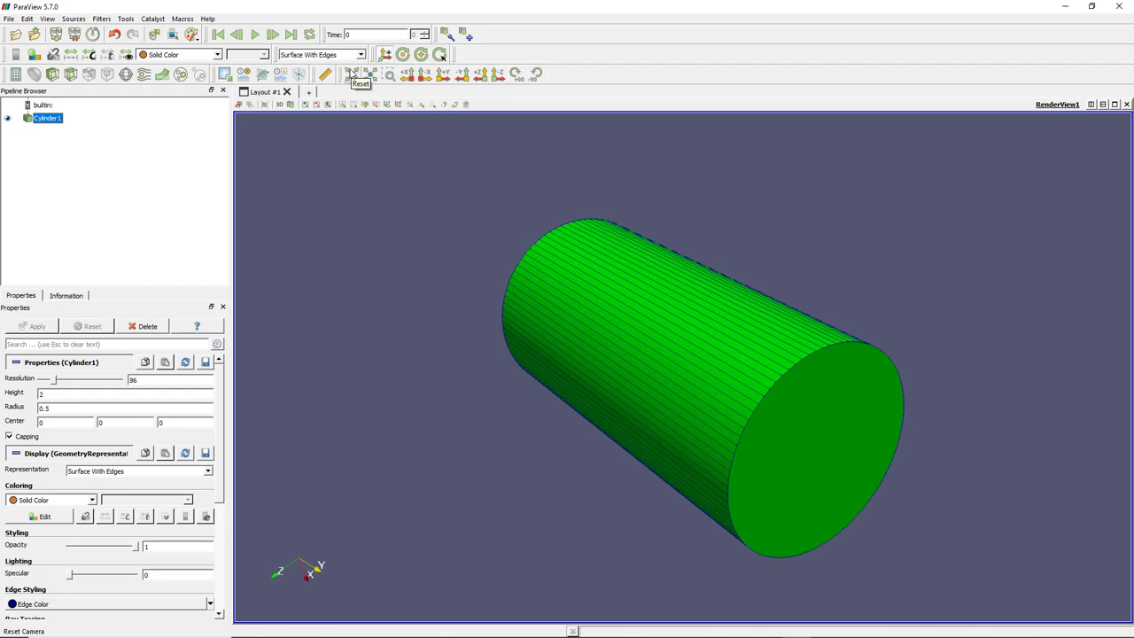
Toggle 2D/3D interaction, then rotate, zoom and pan until the cylinder fills the view
left_click(282, 106)
left_click(280, 106)
left_click(280, 106)
left_click(280, 107)
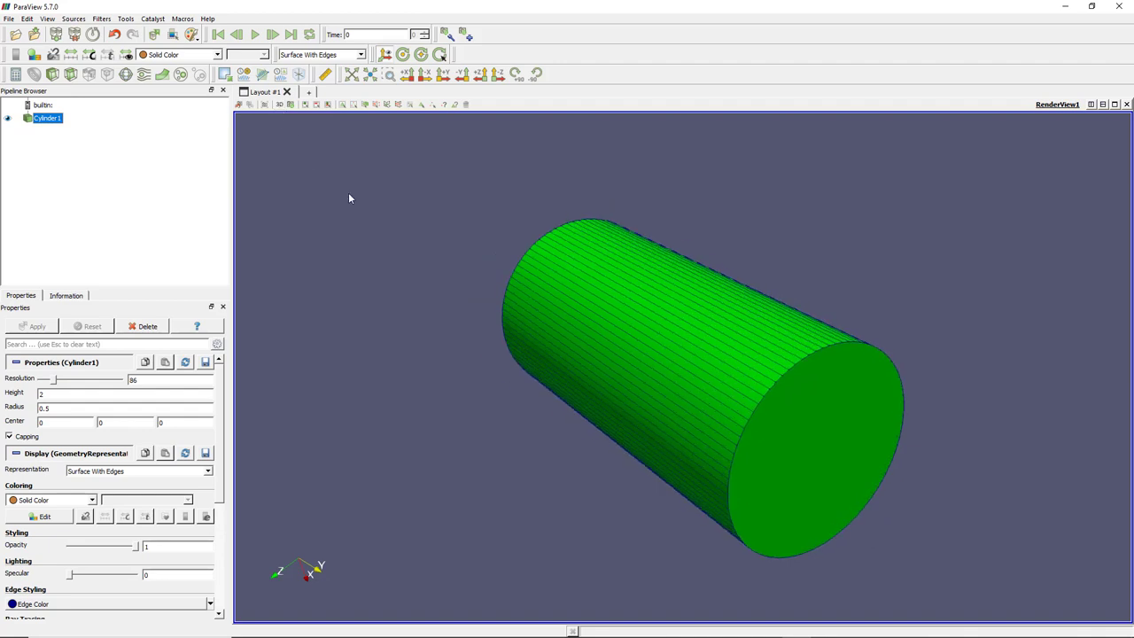
left_click_drag(348, 198, 754, 313)
scroll(762, 393, "up", 2)
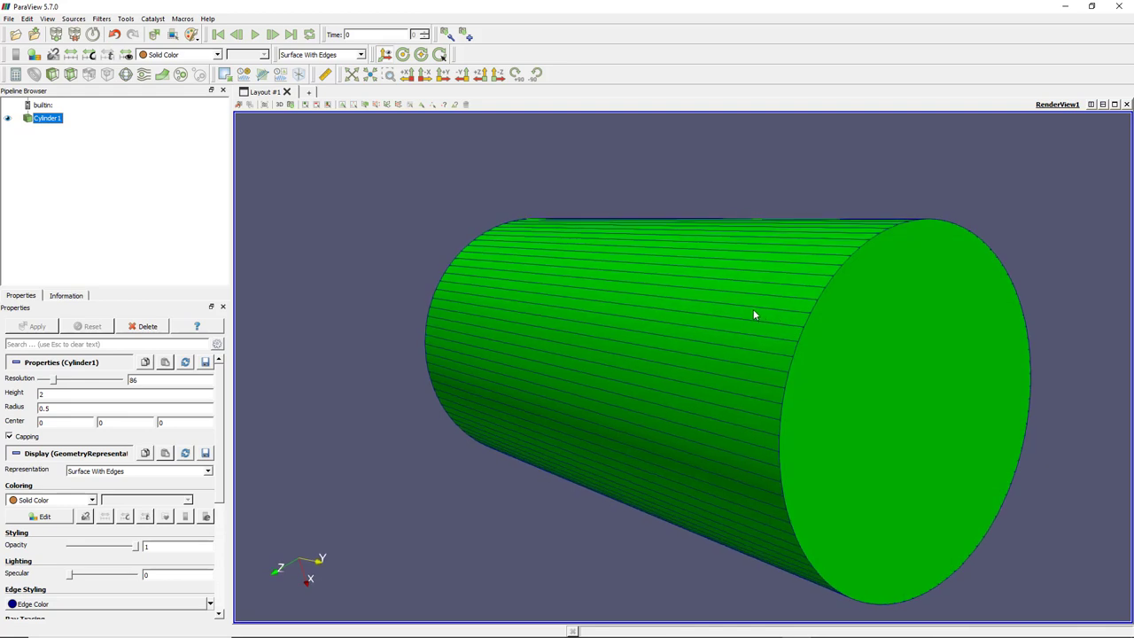
left_click(280, 105)
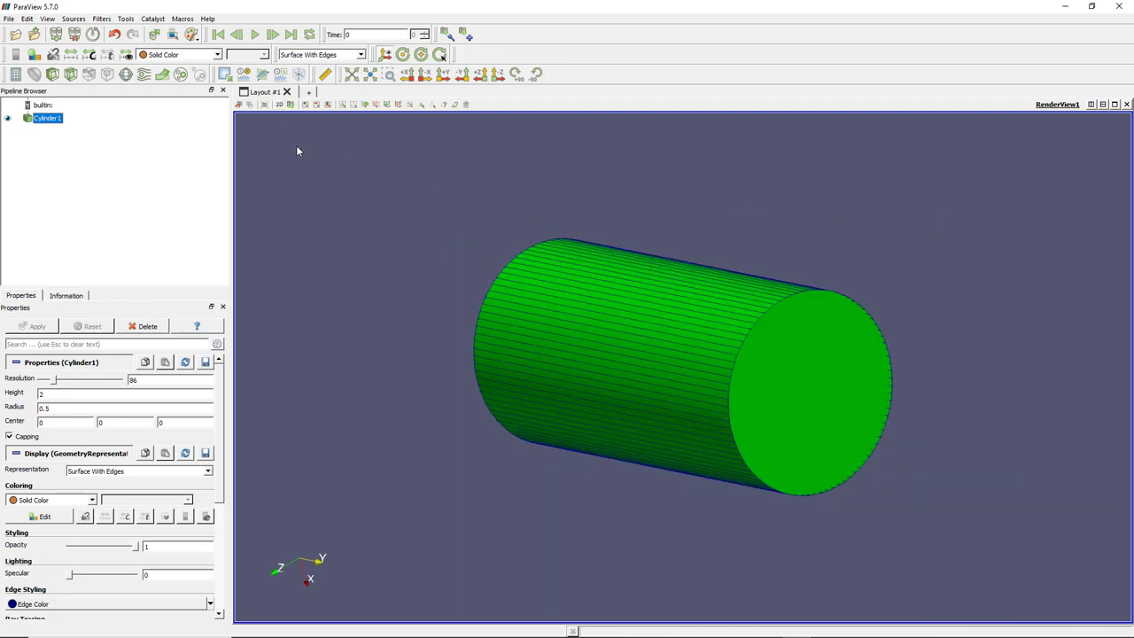
left_click_drag(562, 358, 686, 318)
left_click_drag(496, 190, 707, 218)
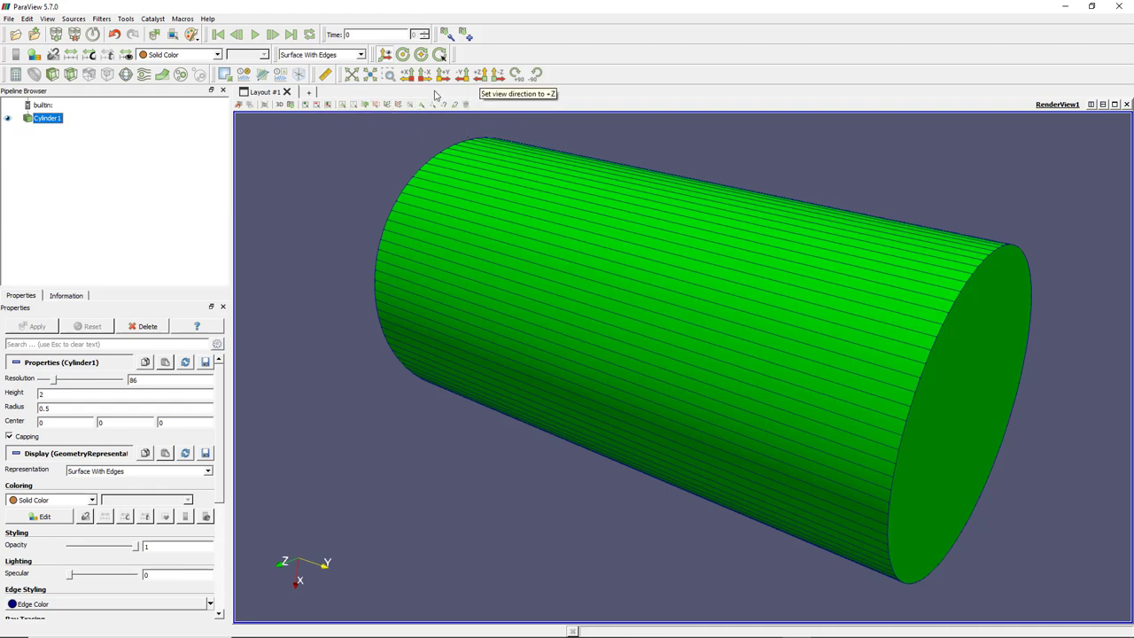
left_click(387, 55)
left_click(387, 55)
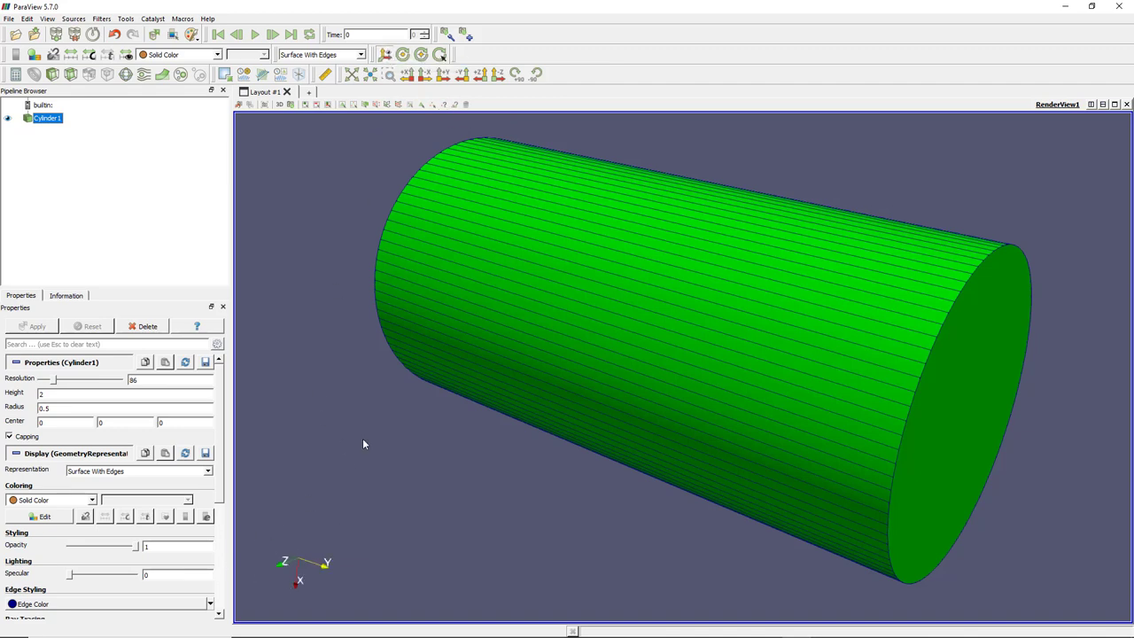
left_click_drag(363, 440, 372, 464)
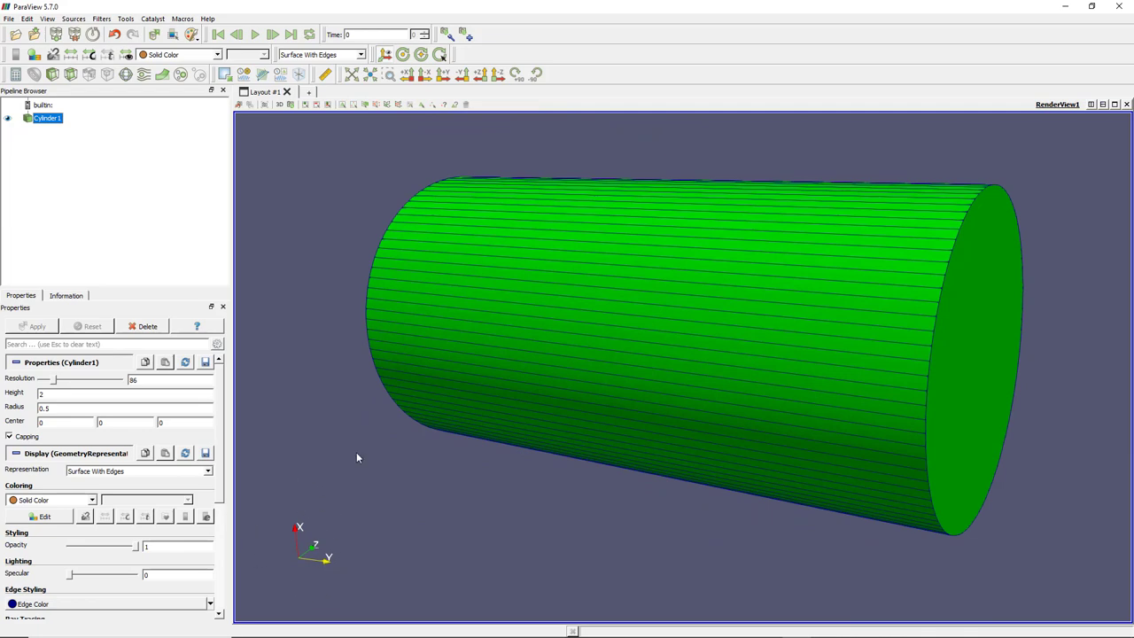
left_click_drag(357, 458, 707, 403)
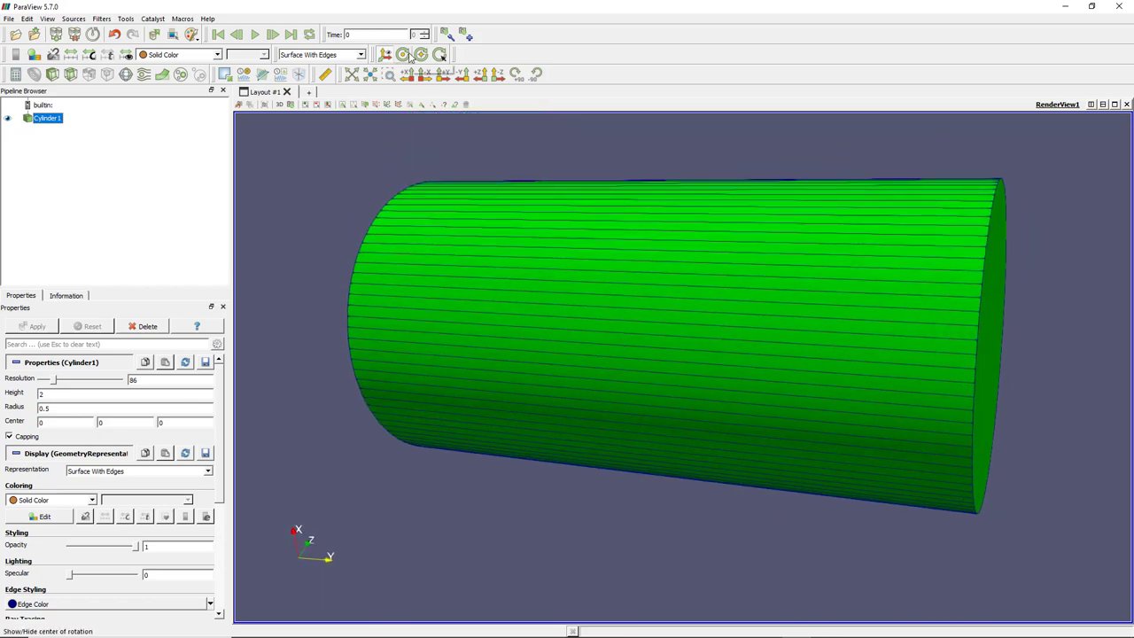
left_click_drag(513, 299, 592, 237)
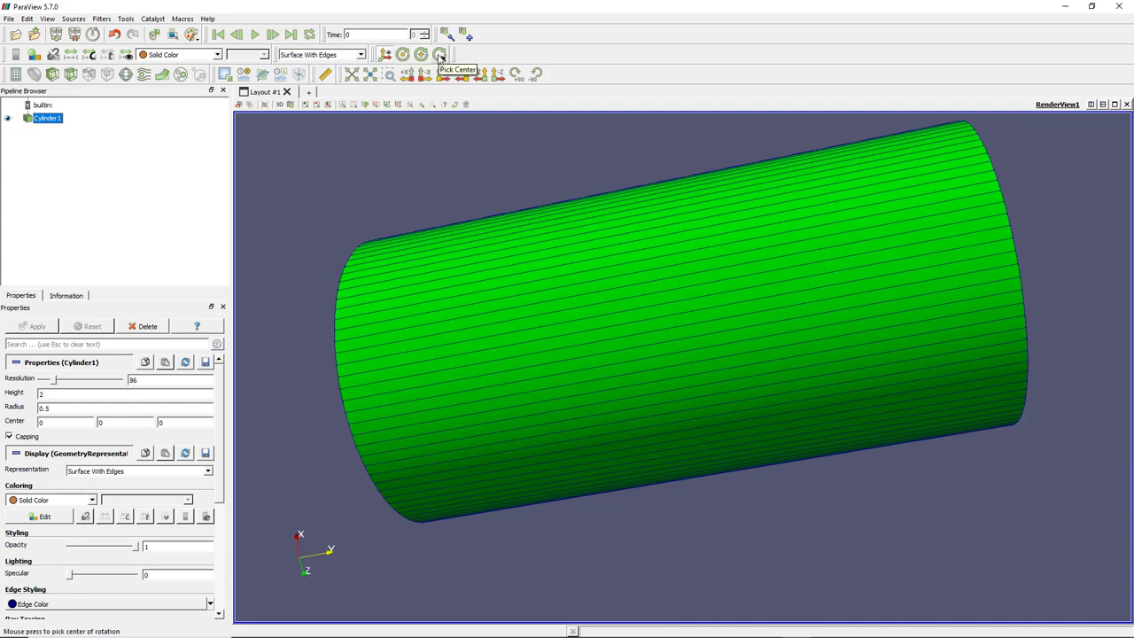
left_click(441, 55)
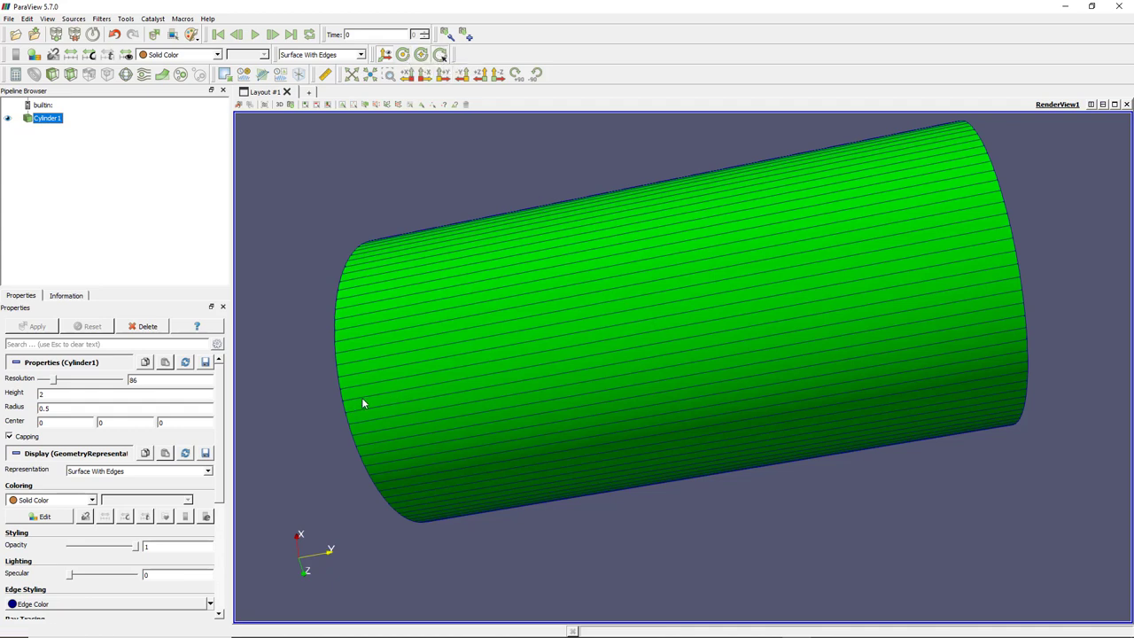
left_click(422, 396)
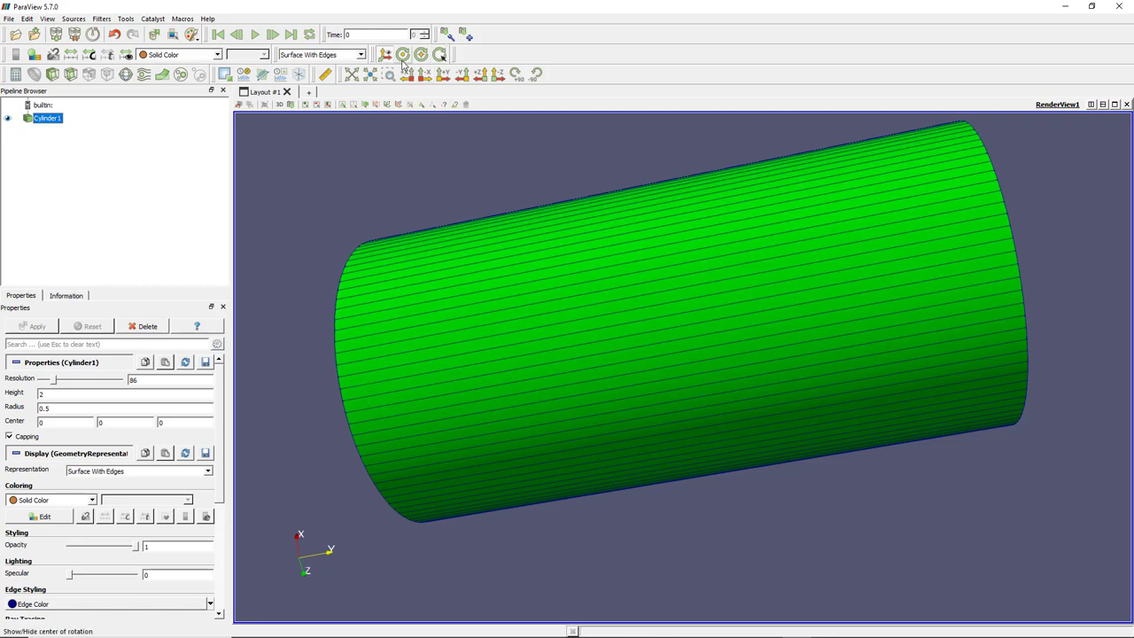
left_click_drag(531, 296, 424, 253)
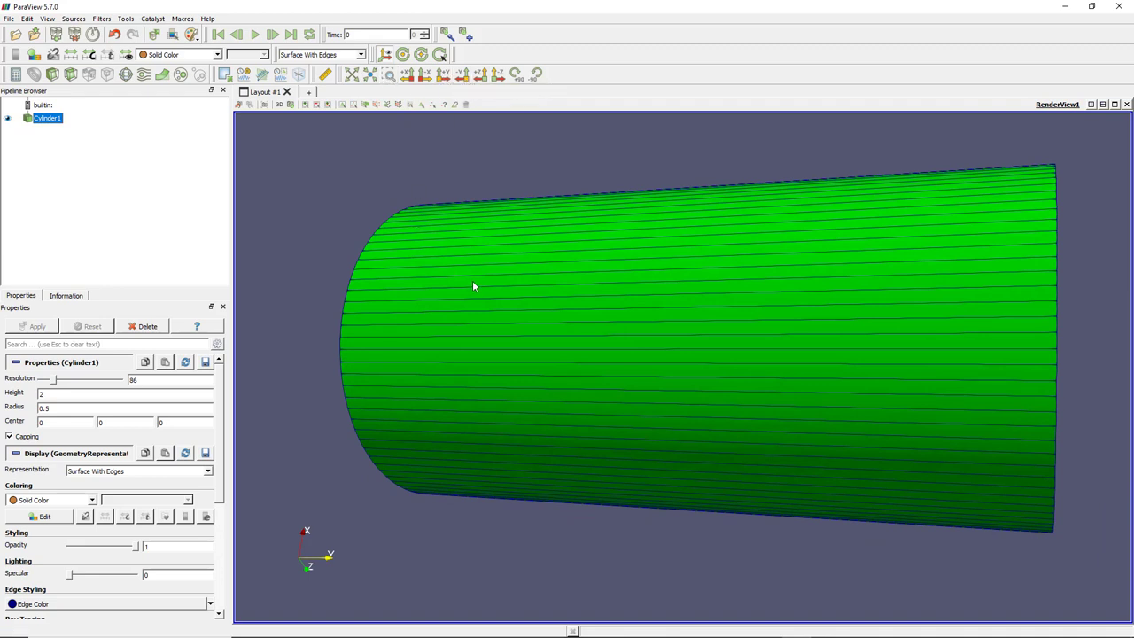
left_click_drag(544, 283, 443, 293)
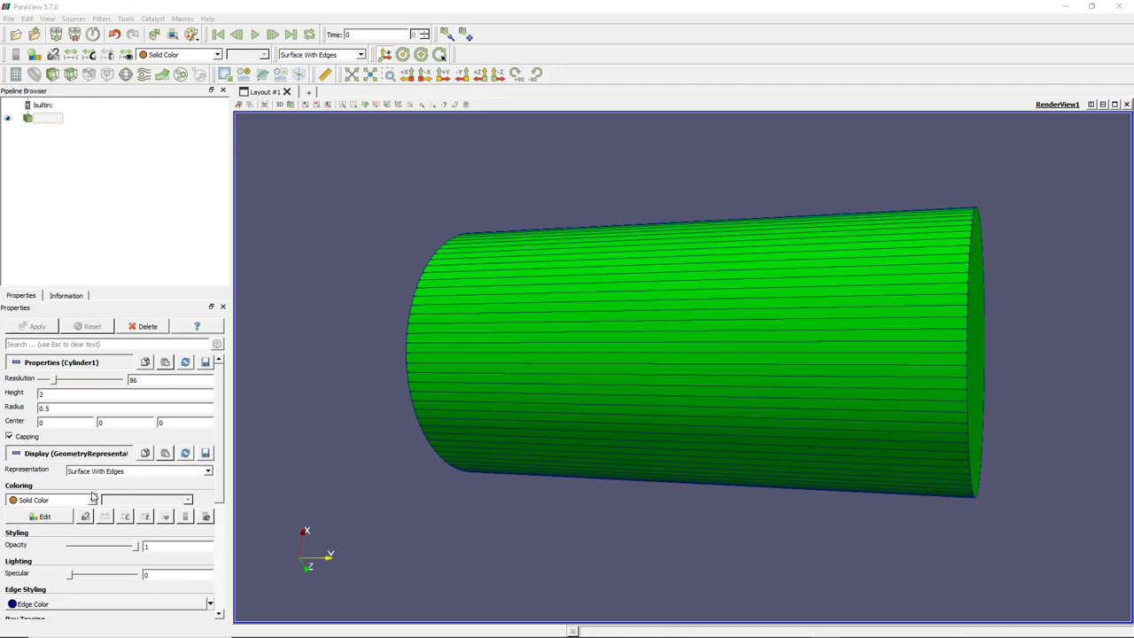
left_click(182, 471)
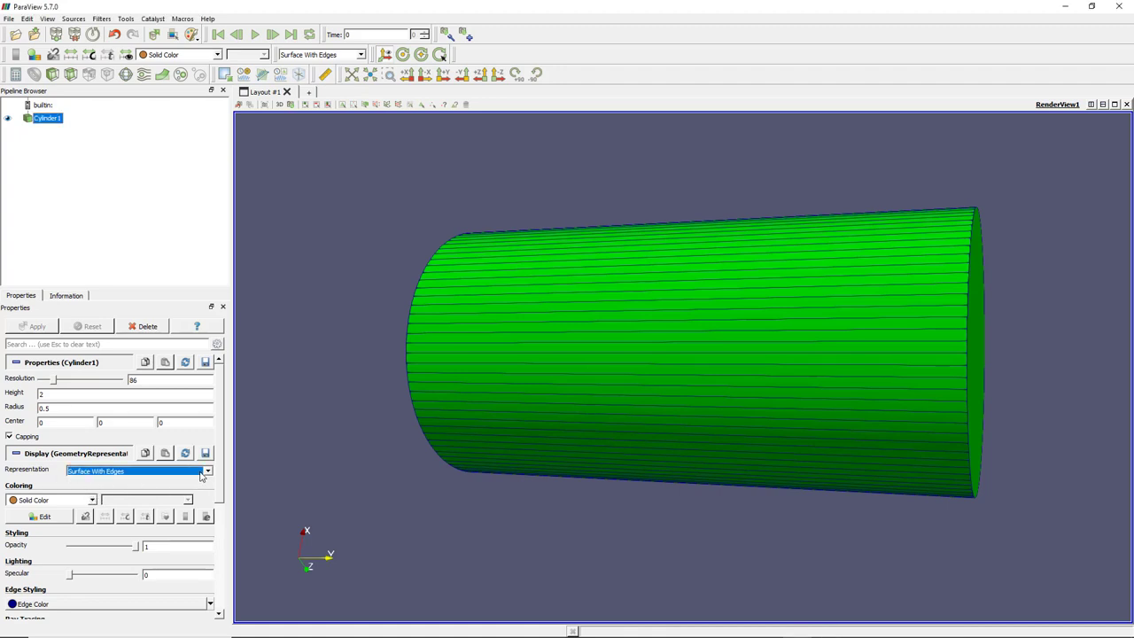
left_click(182, 518)
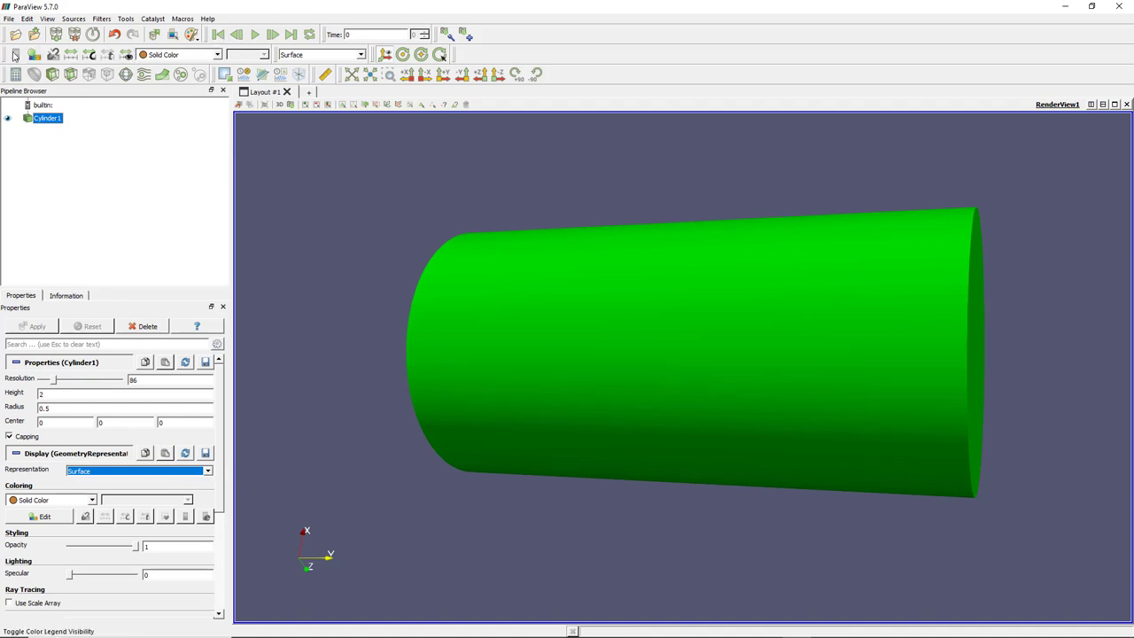
left_click(296, 55)
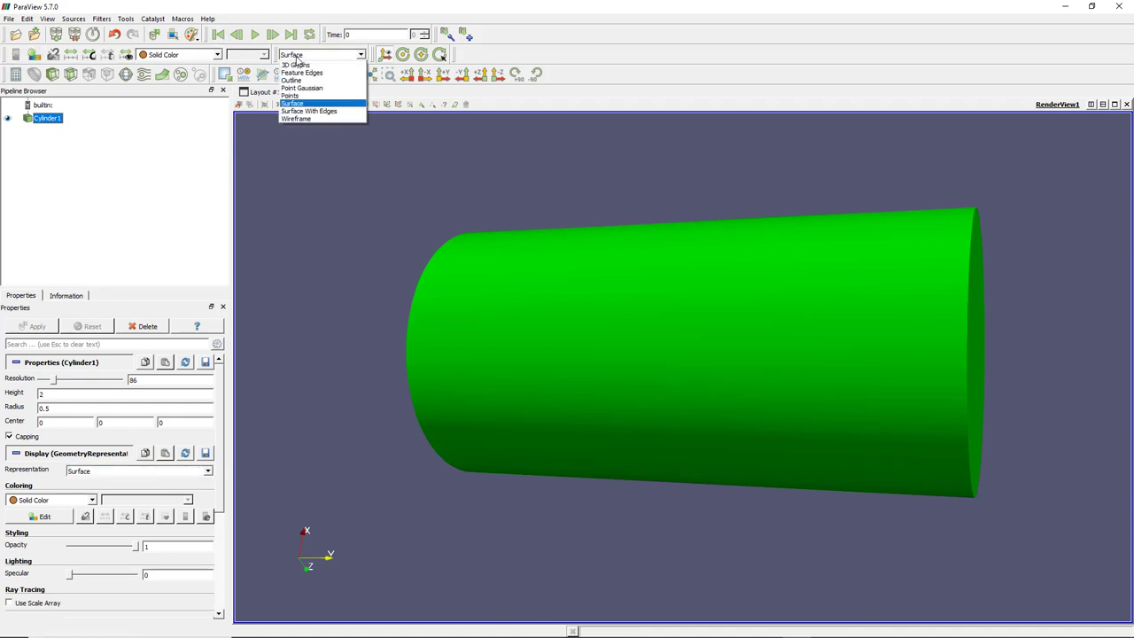
left_click(316, 116)
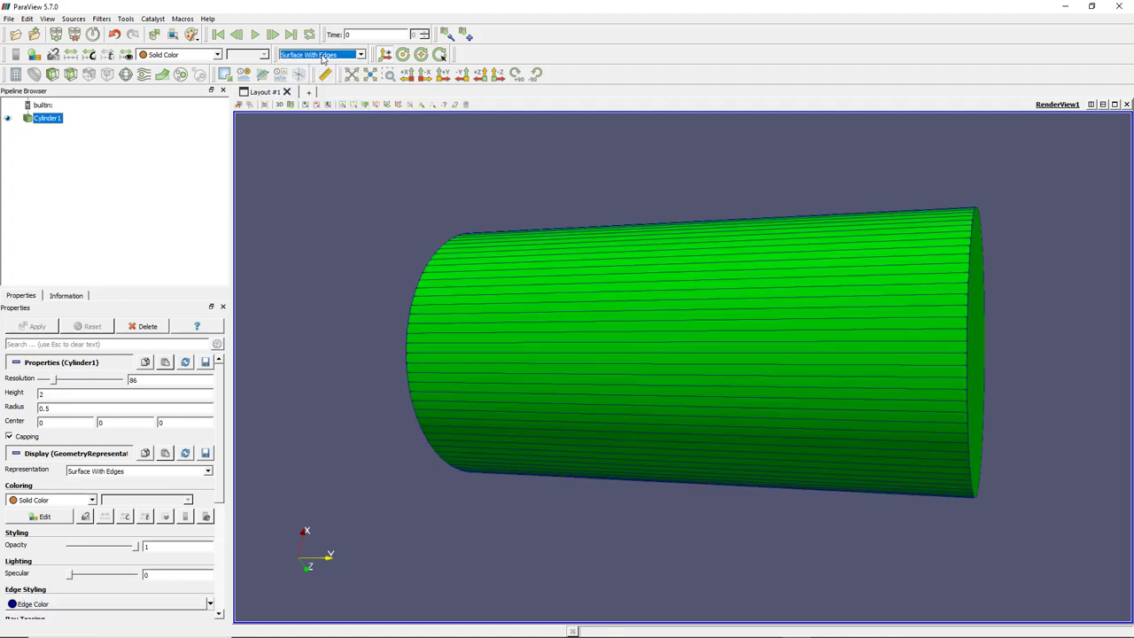
left_click(358, 56)
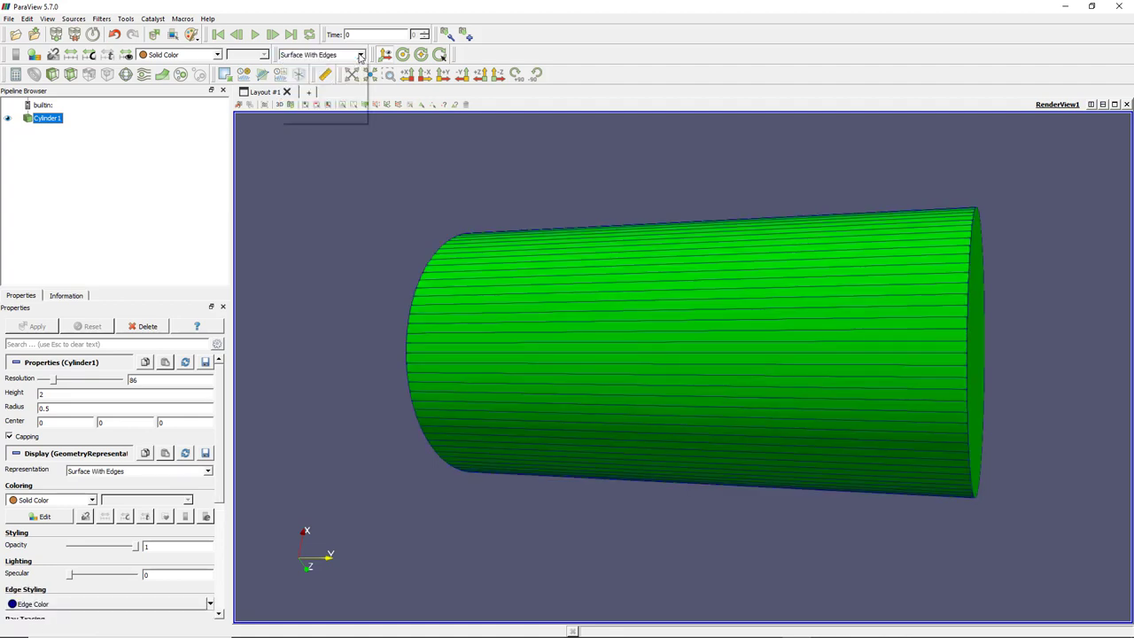
left_click(337, 60)
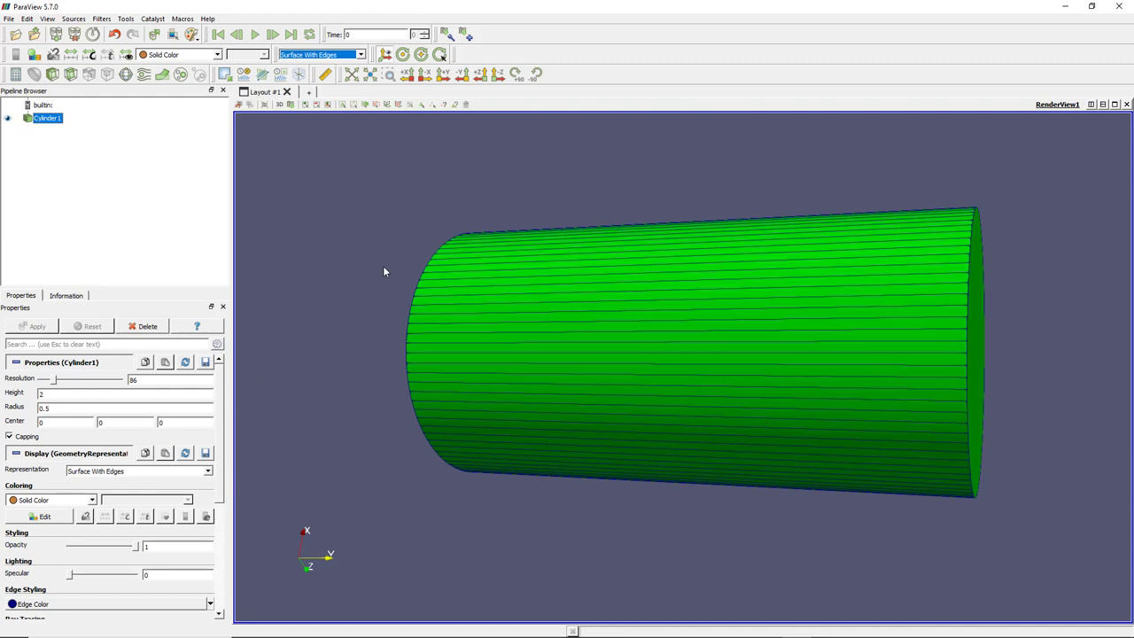
left_click(217, 55)
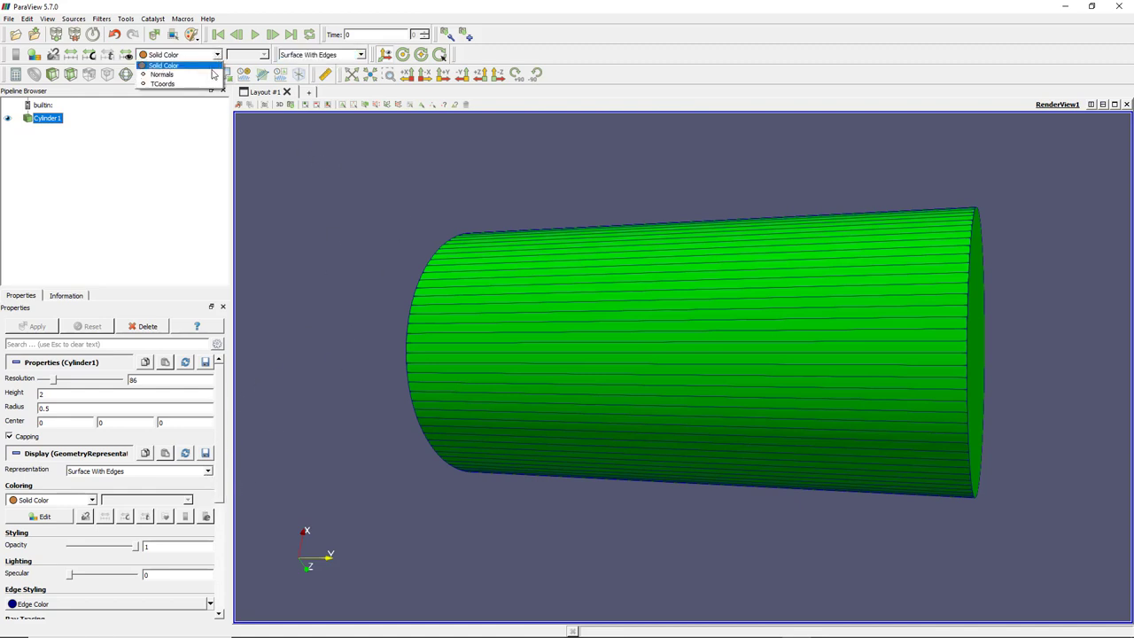
left_click(213, 74)
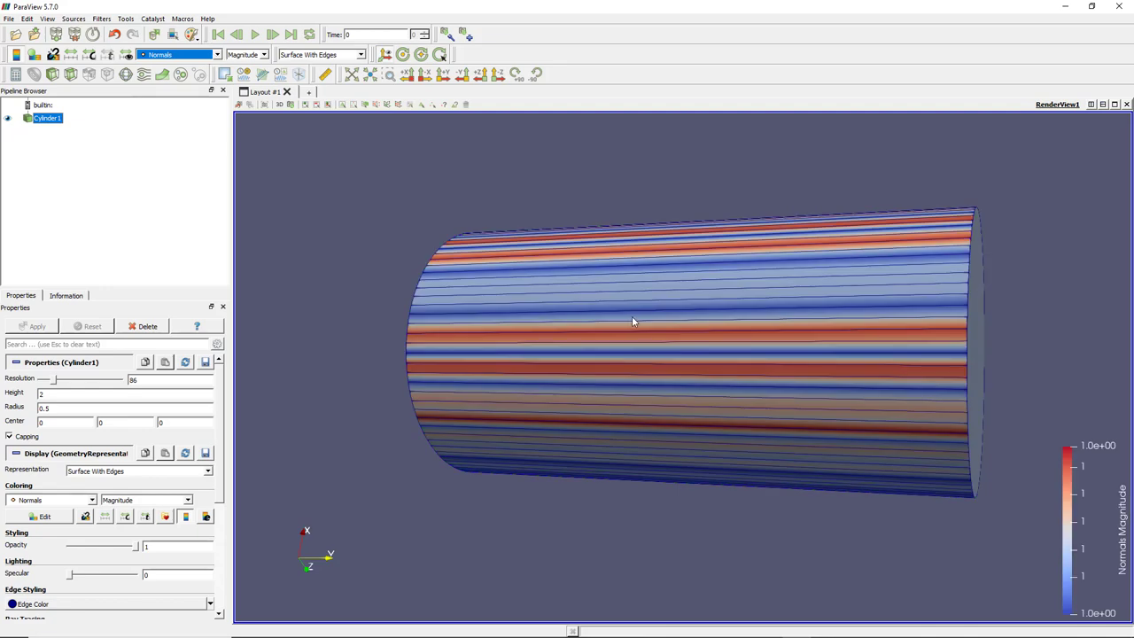
left_click_drag(631, 315, 607, 309)
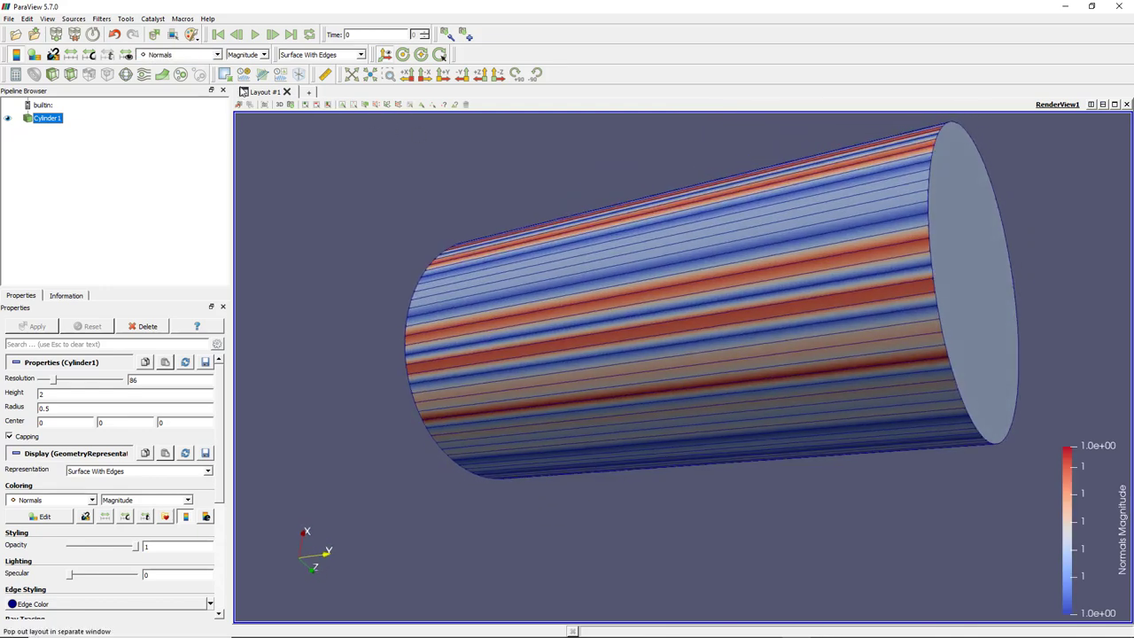
left_click(217, 55)
left_click(213, 88)
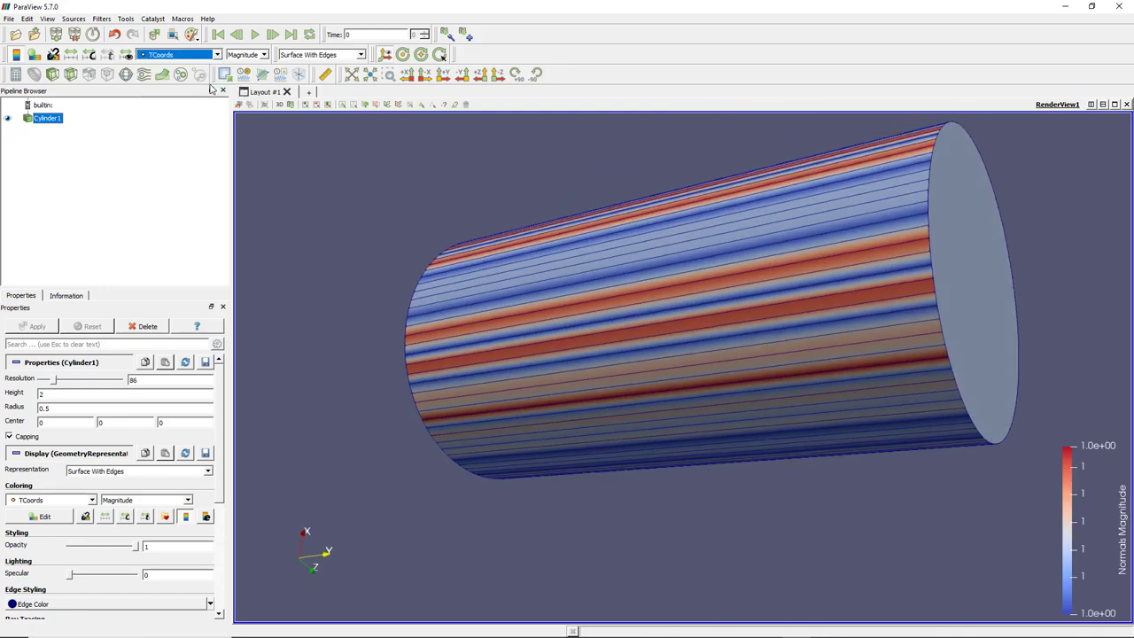
mouse_move(481, 294)
left_mouse_down()
mouse_move(772, 319)
mouse_move(650, 324)
mouse_move(562, 368)
mouse_move(496, 301)
left_mouse_up()
left_click(219, 55)
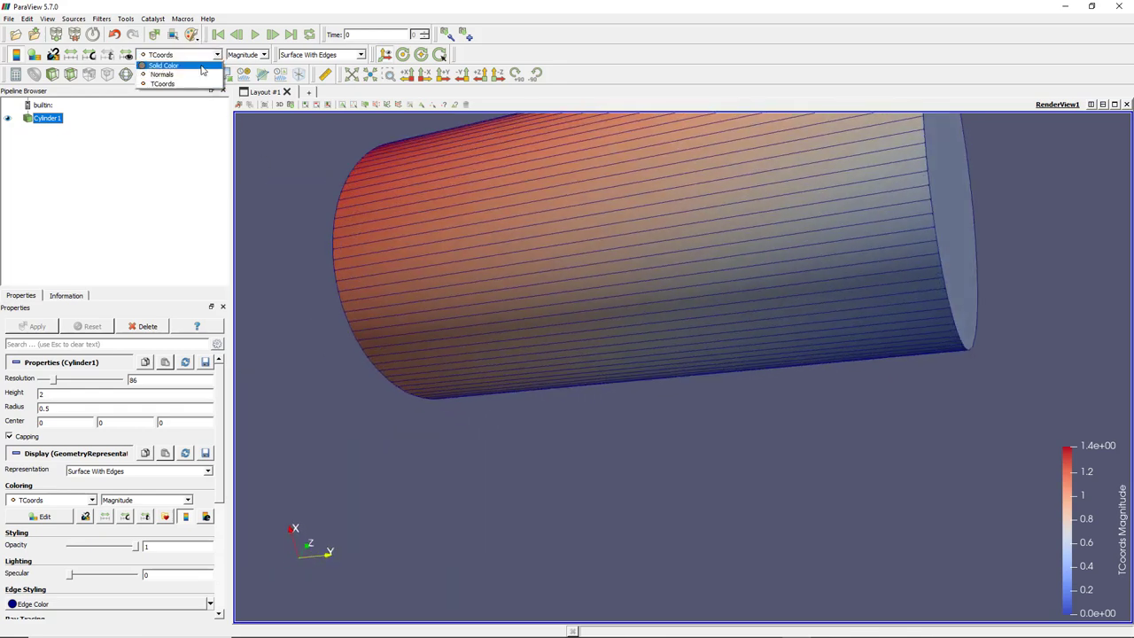
left_click(195, 66)
left_click_drag(600, 235, 589, 188)
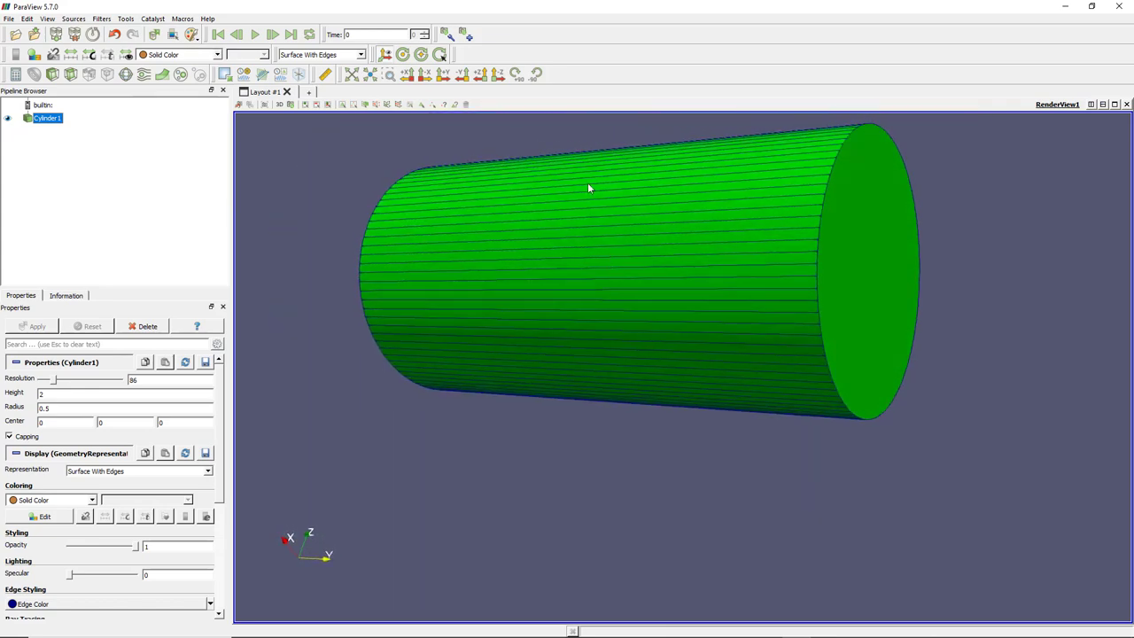
left_click(218, 55)
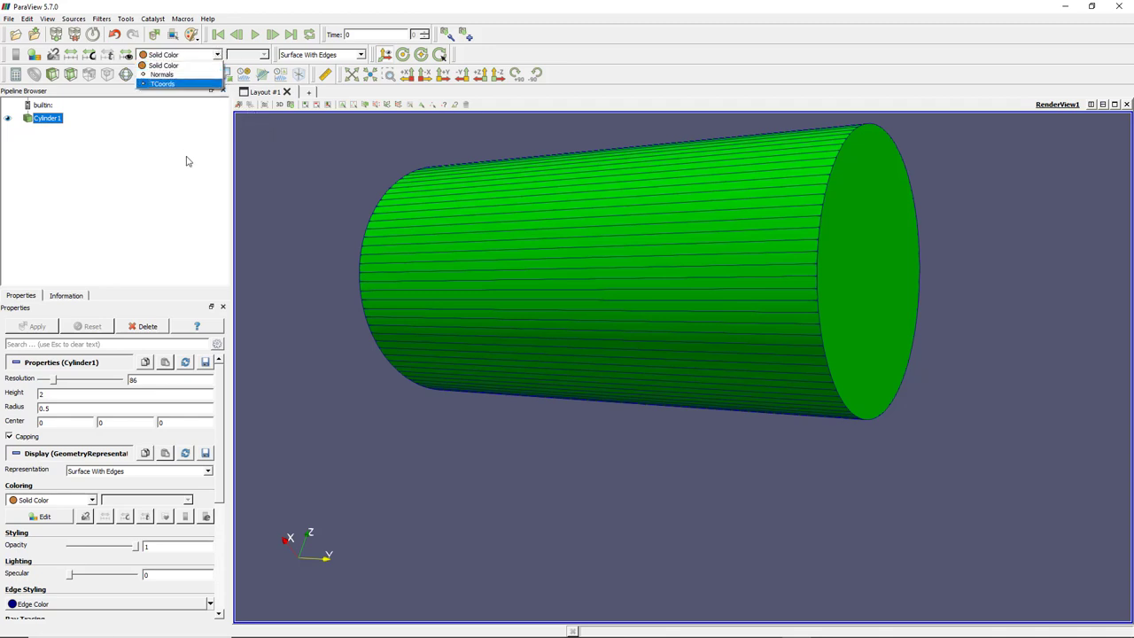
left_click(219, 55)
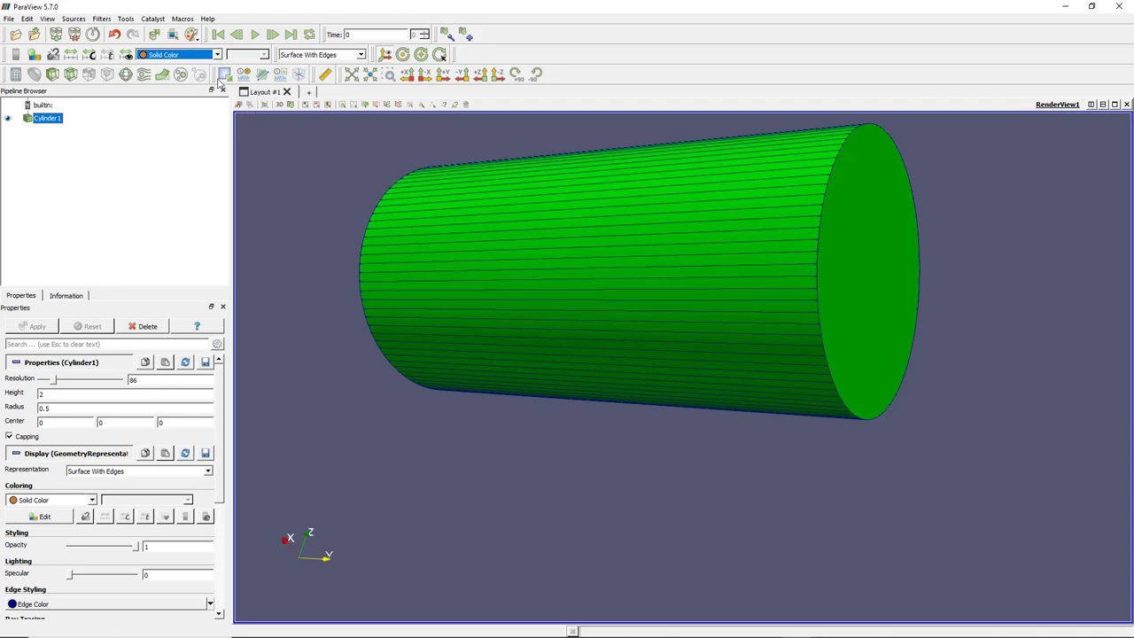
left_click_drag(514, 229, 557, 261)
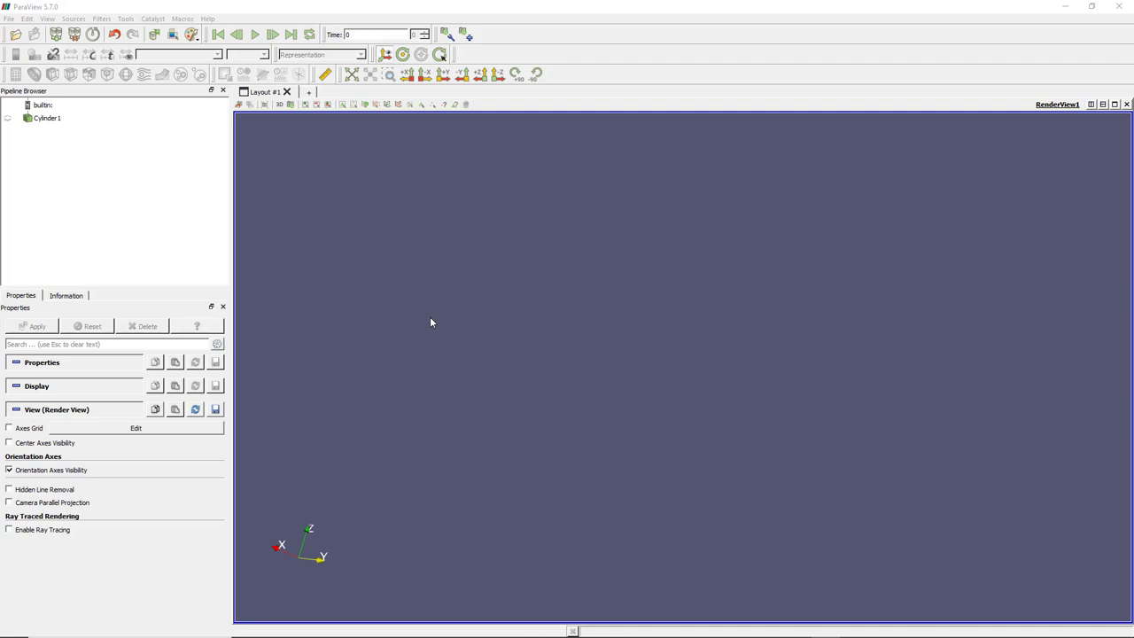
Open 3Dpipe.vtu from the pipe GCON folder on the builtin server
right_click(50, 109)
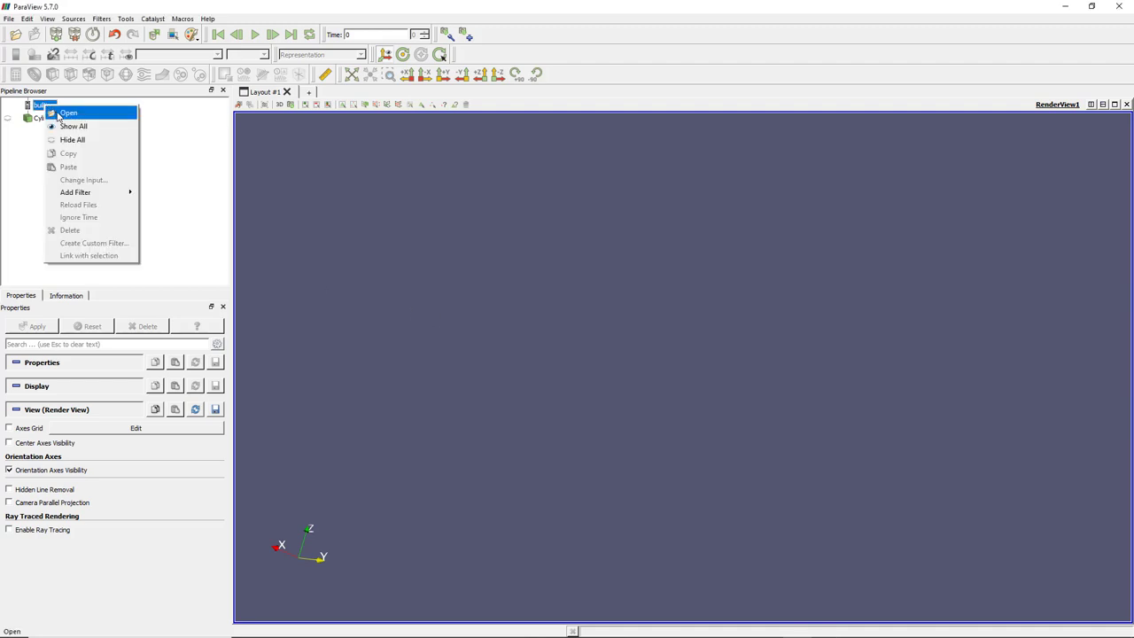
left_click(63, 114)
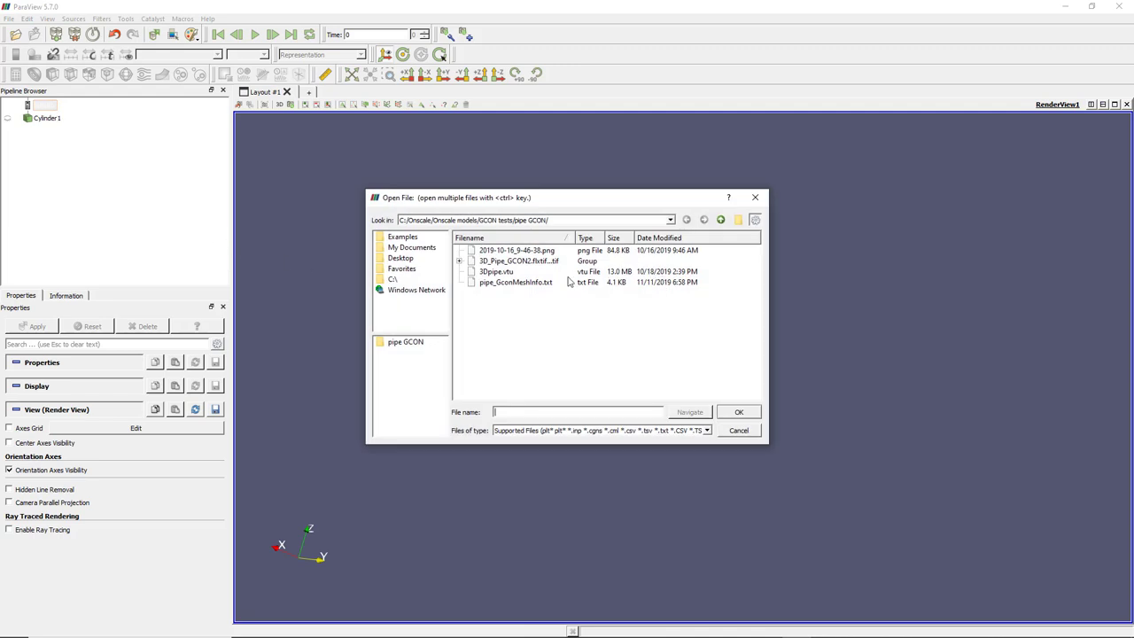
left_click(518, 271)
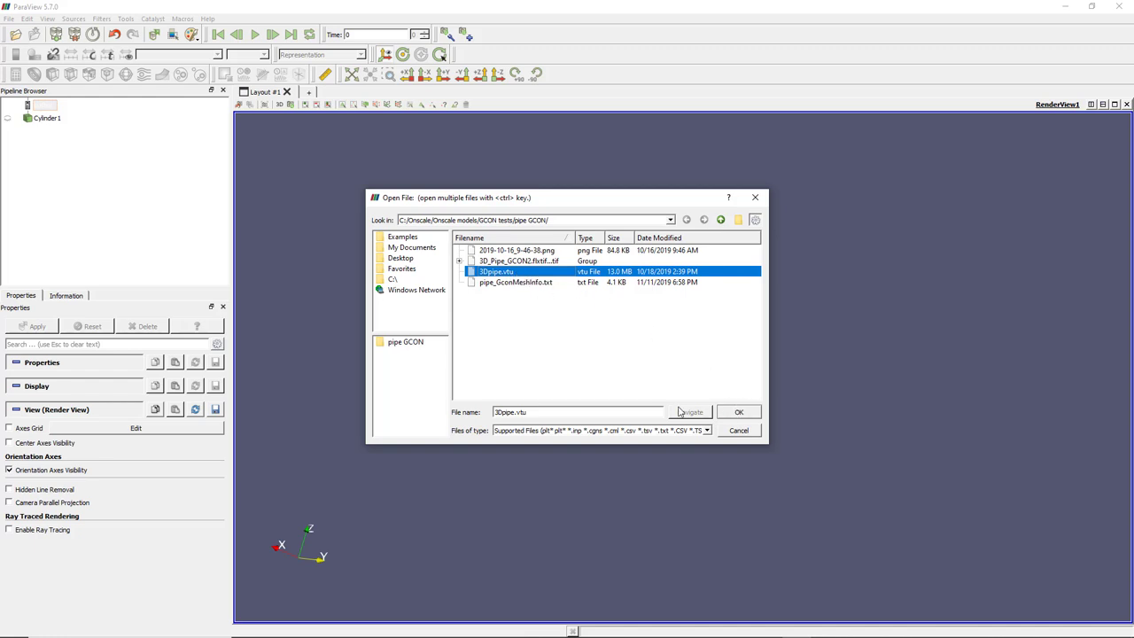
left_click(705, 430)
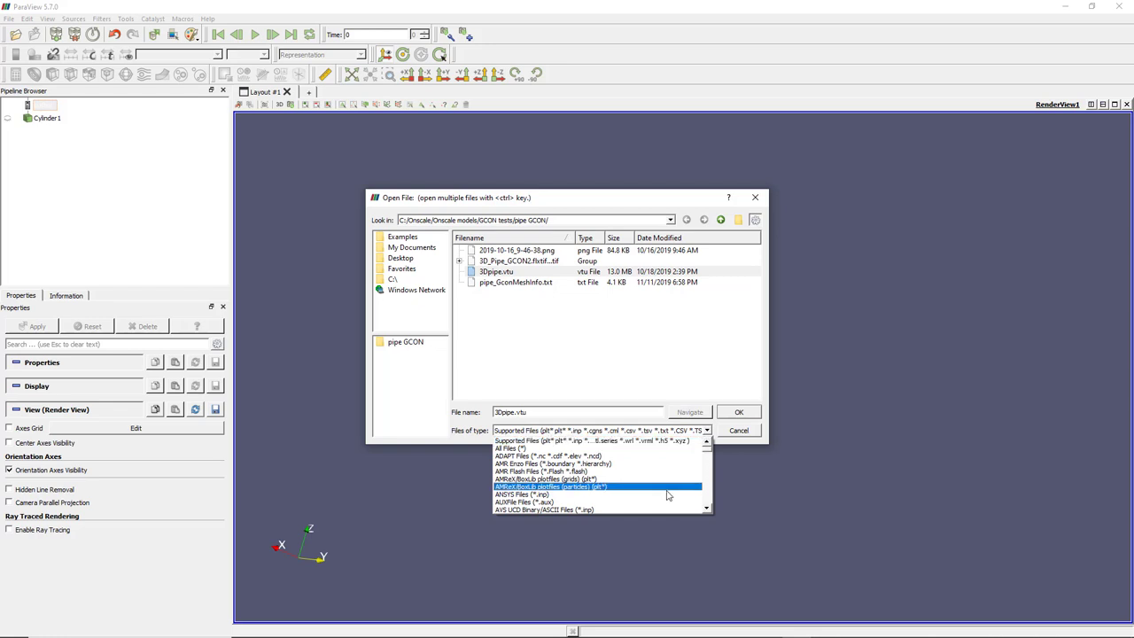
left_click(708, 431)
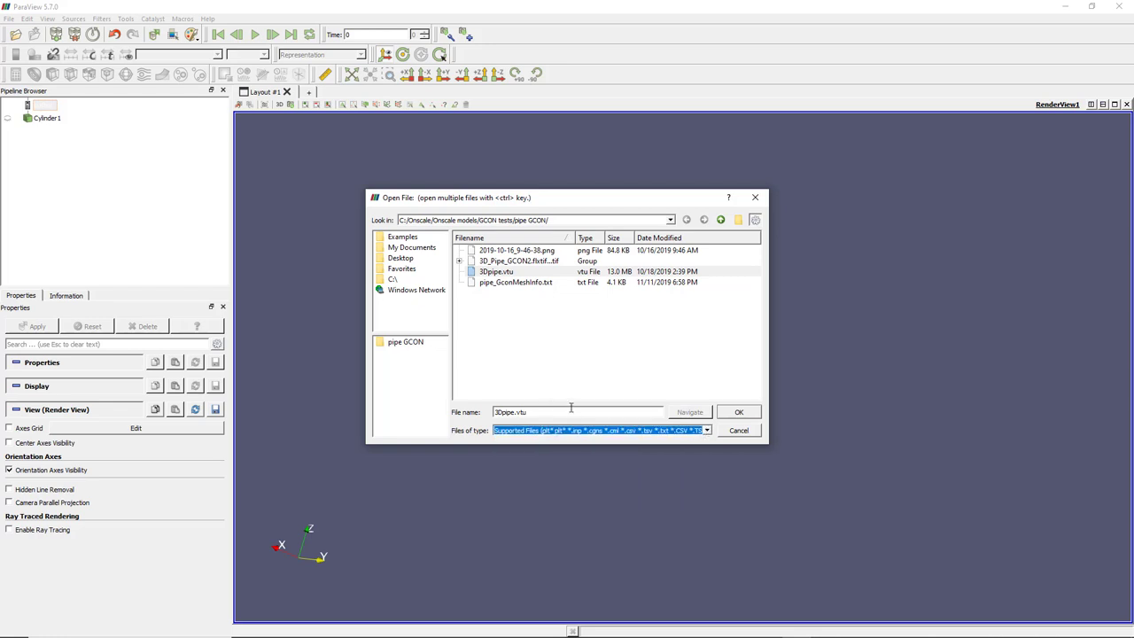
left_click(736, 412)
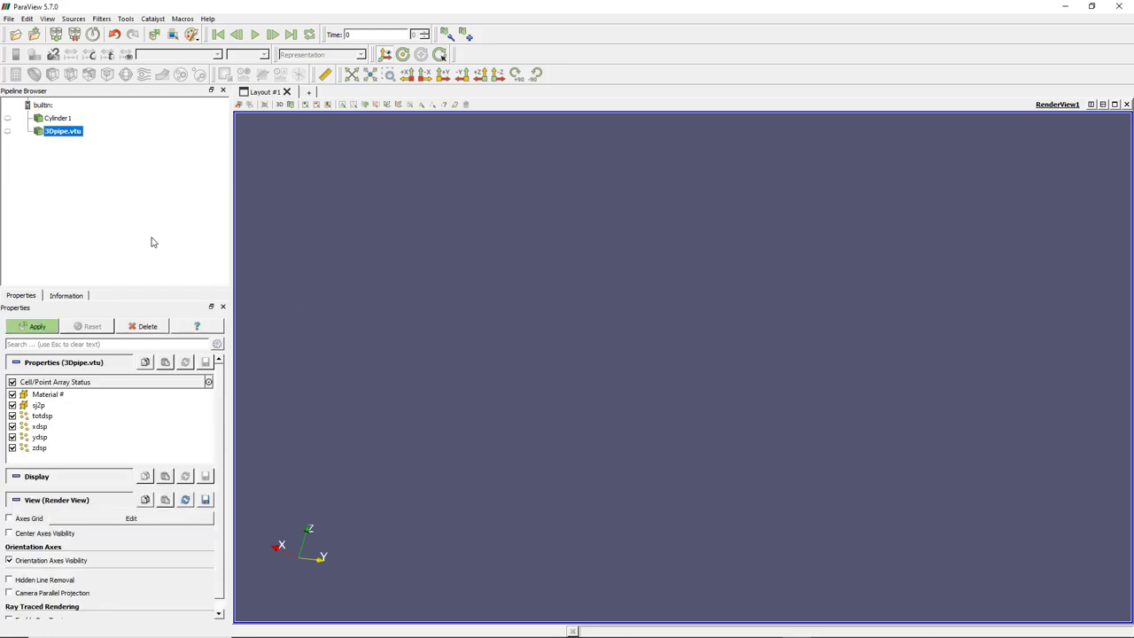
Apply 3Dpipe.vtu and colour the elbow pipe by totdsp, legend 0.0e+00 to 1.5e-04
left_click(37, 328)
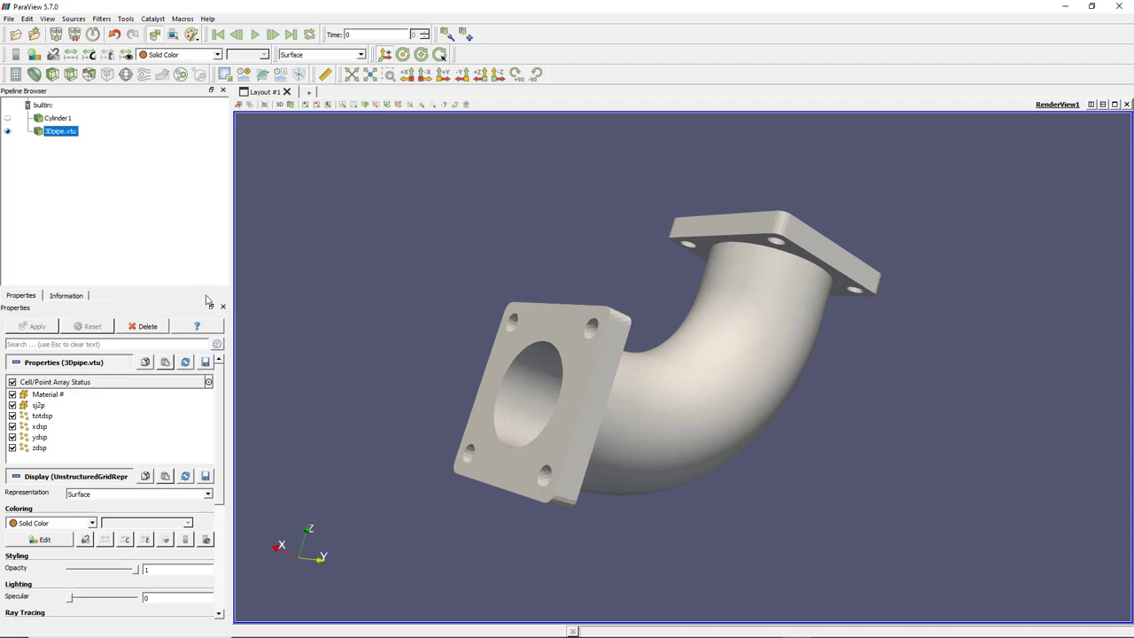
left_click_drag(682, 297, 633, 355)
scroll(696, 312, "up", 2)
left_click(218, 55)
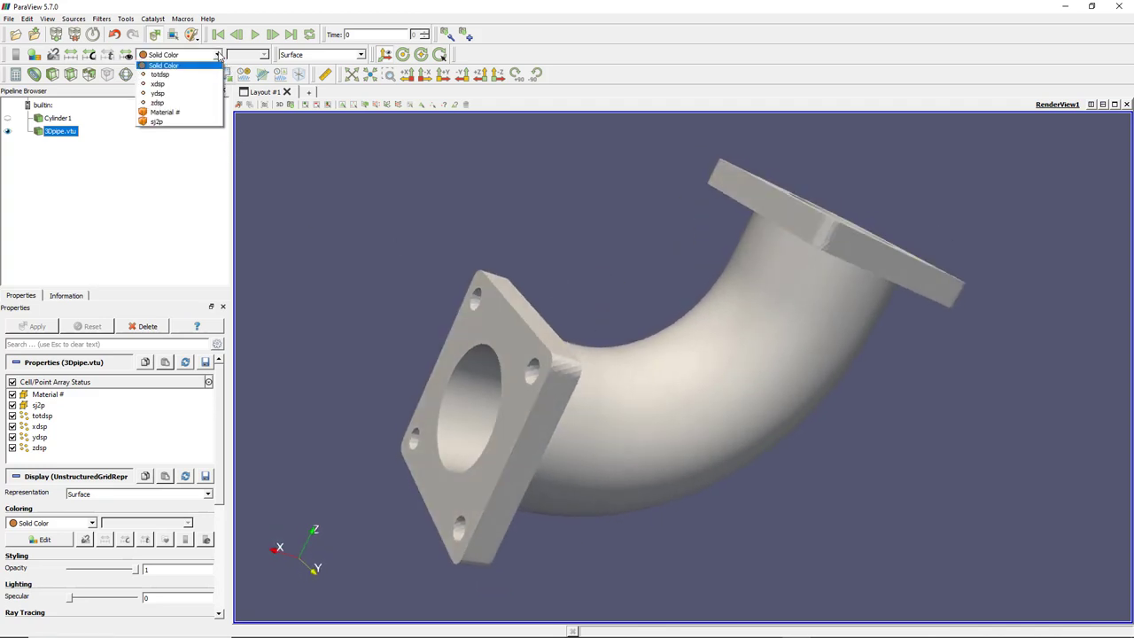
left_click(160, 74)
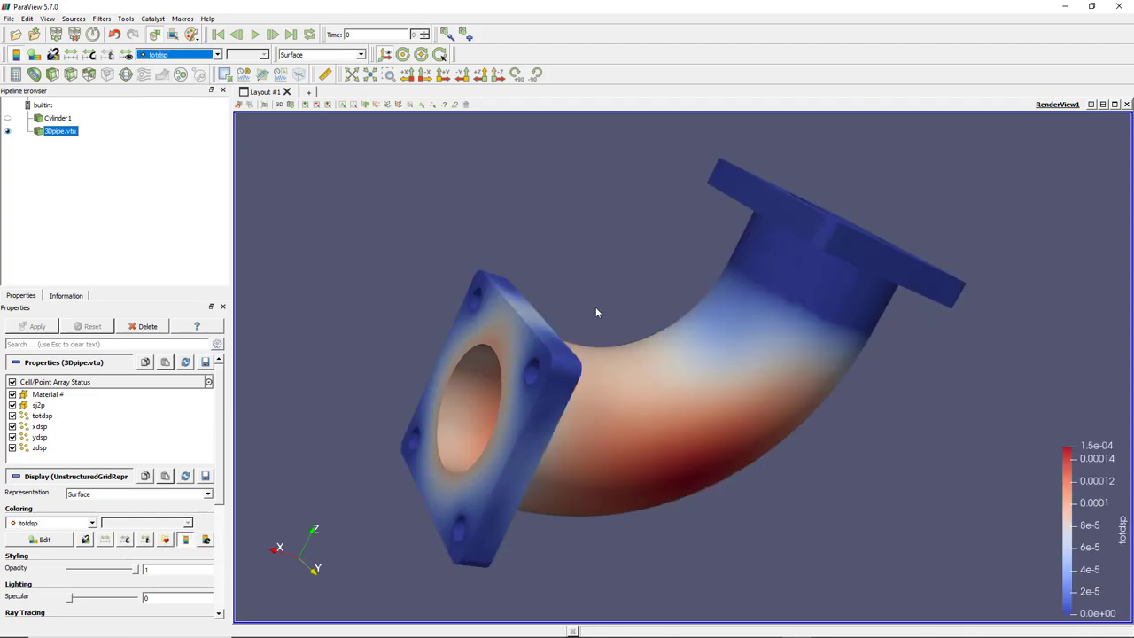
mouse_move(595, 306)
left_mouse_down()
mouse_move(682, 355)
mouse_move(620, 337)
mouse_move(599, 316)
mouse_move(610, 285)
mouse_move(620, 303)
mouse_move(682, 279)
mouse_move(774, 269)
mouse_move(616, 272)
mouse_move(582, 304)
left_mouse_up()
scroll(595, 307, "up", 2)
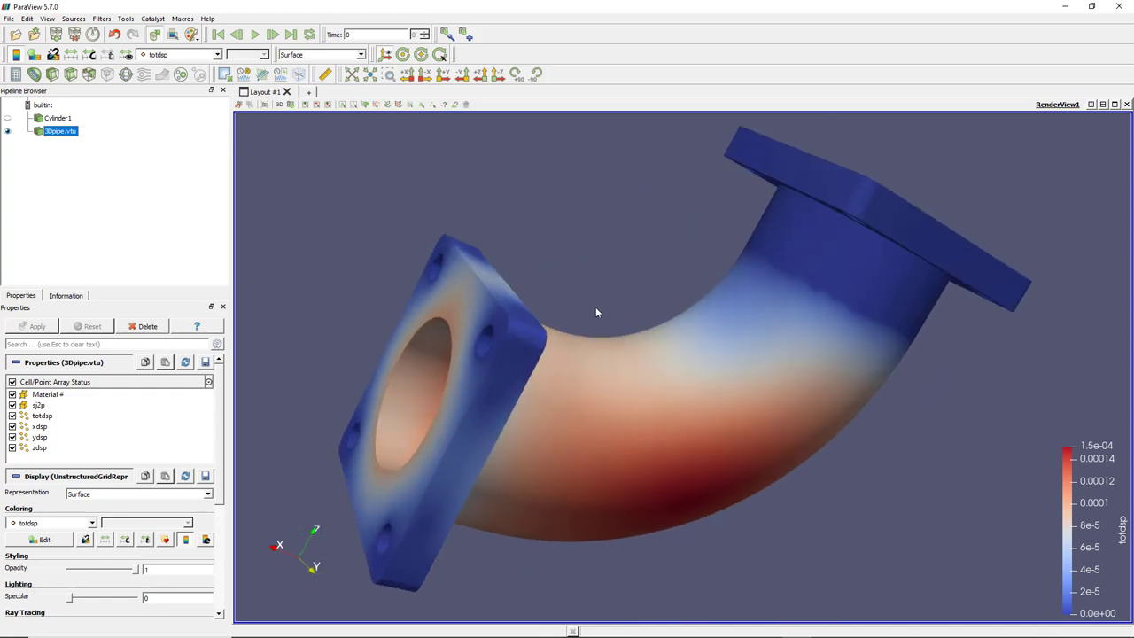
left_click_drag(605, 342, 609, 331)
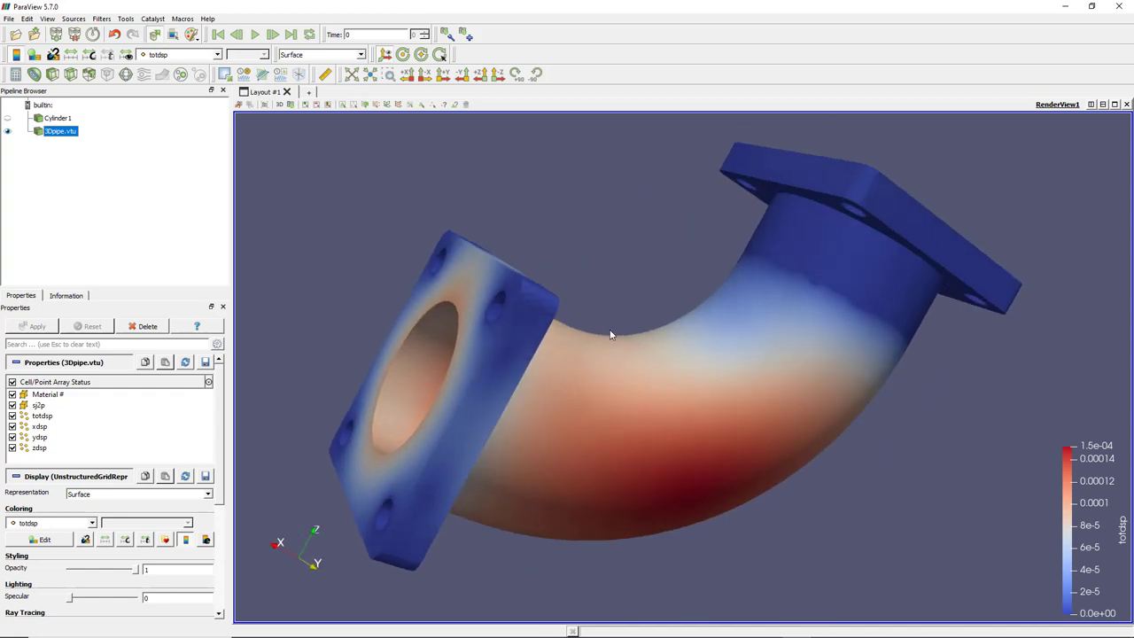
left_click(217, 56)
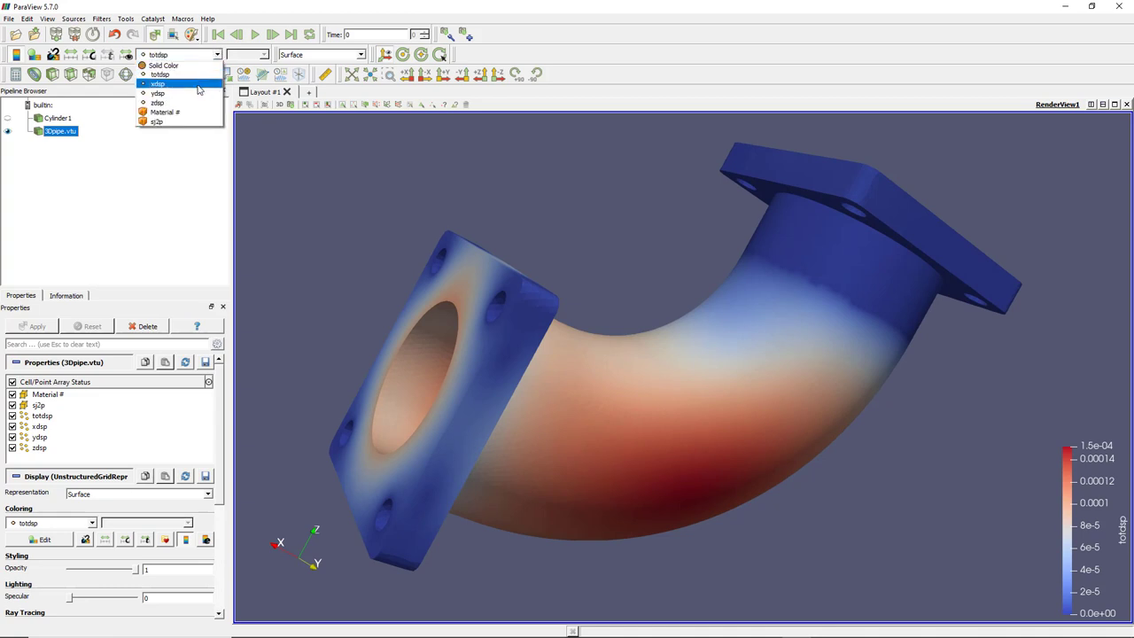
left_click(161, 112)
left_click(217, 55)
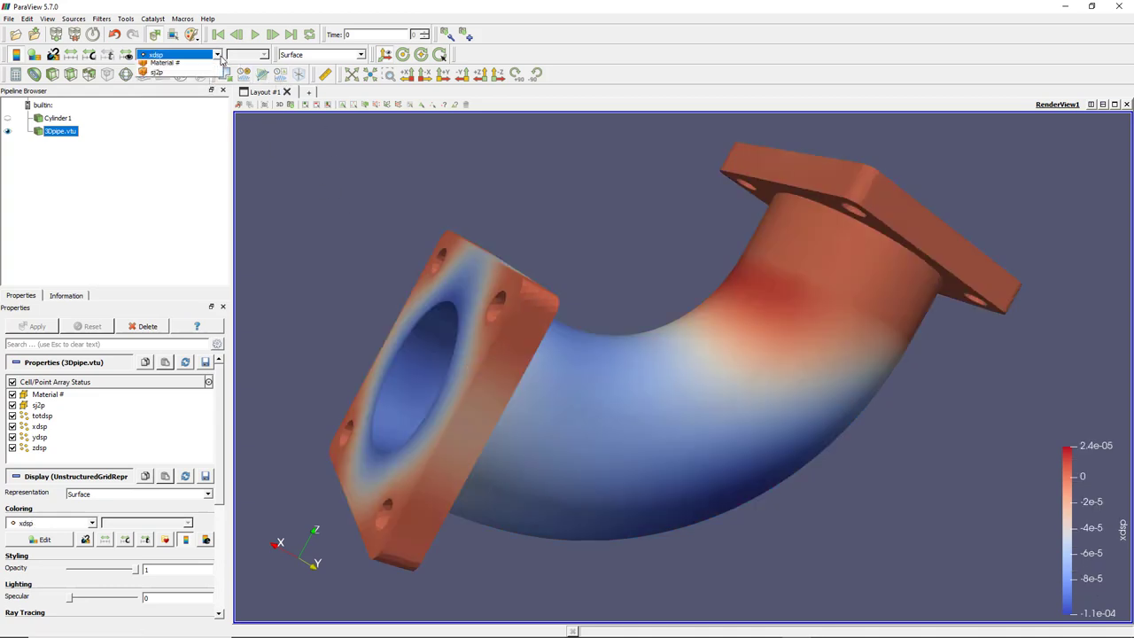
left_click(209, 103)
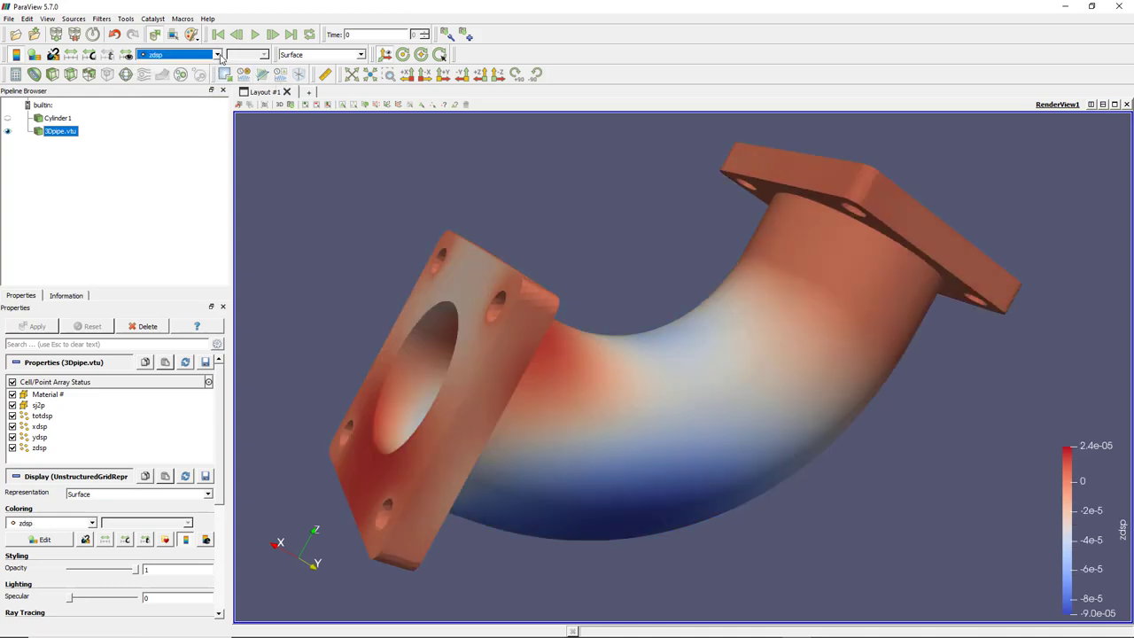
left_click(217, 55)
left_click(197, 125)
left_click_drag(698, 341, 697, 266)
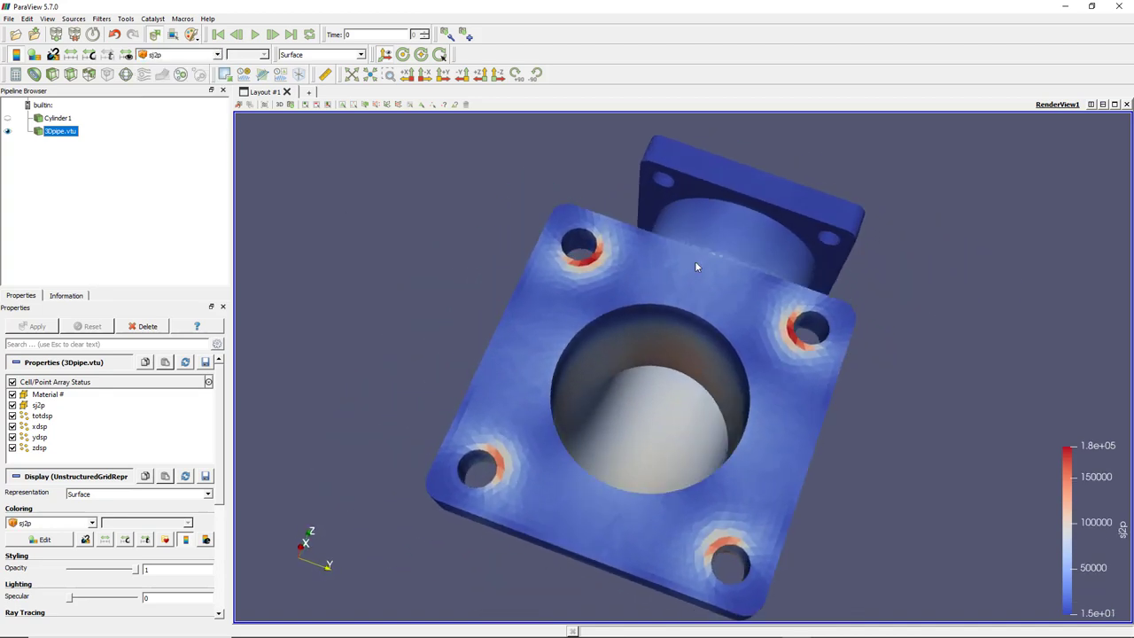
left_click(217, 55)
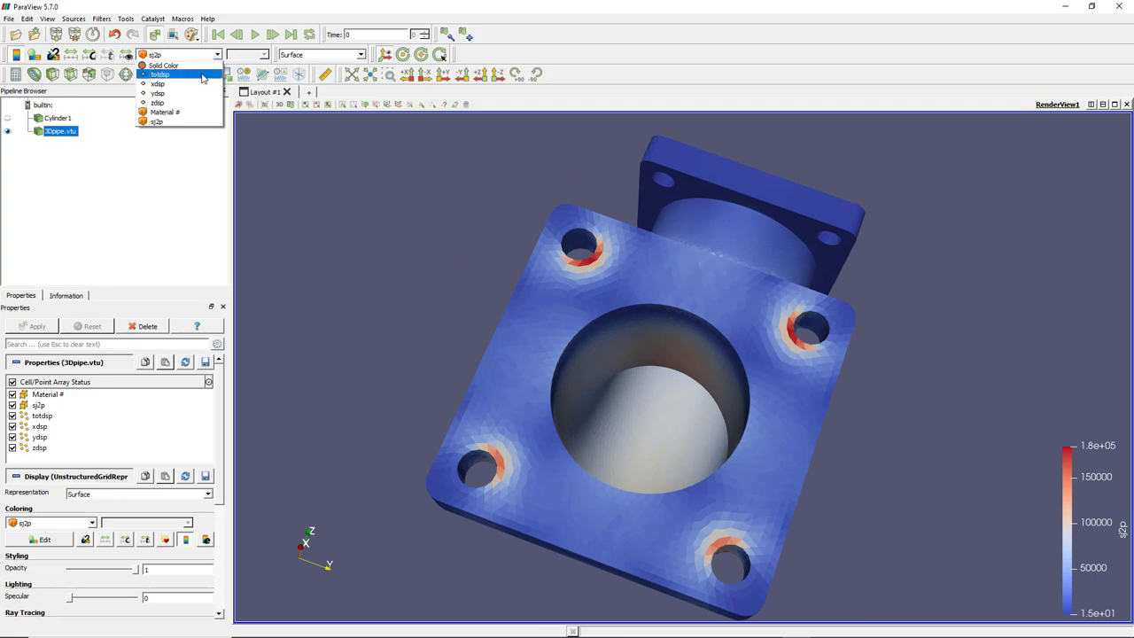
left_click(177, 71)
left_click_drag(645, 328, 498, 235)
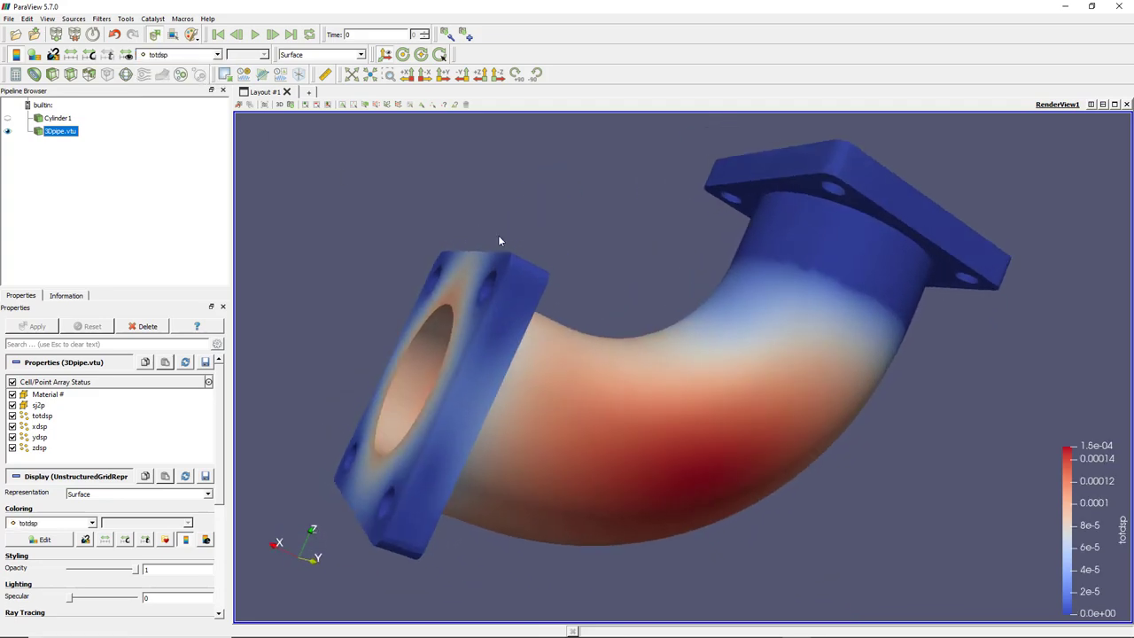
left_click(360, 55)
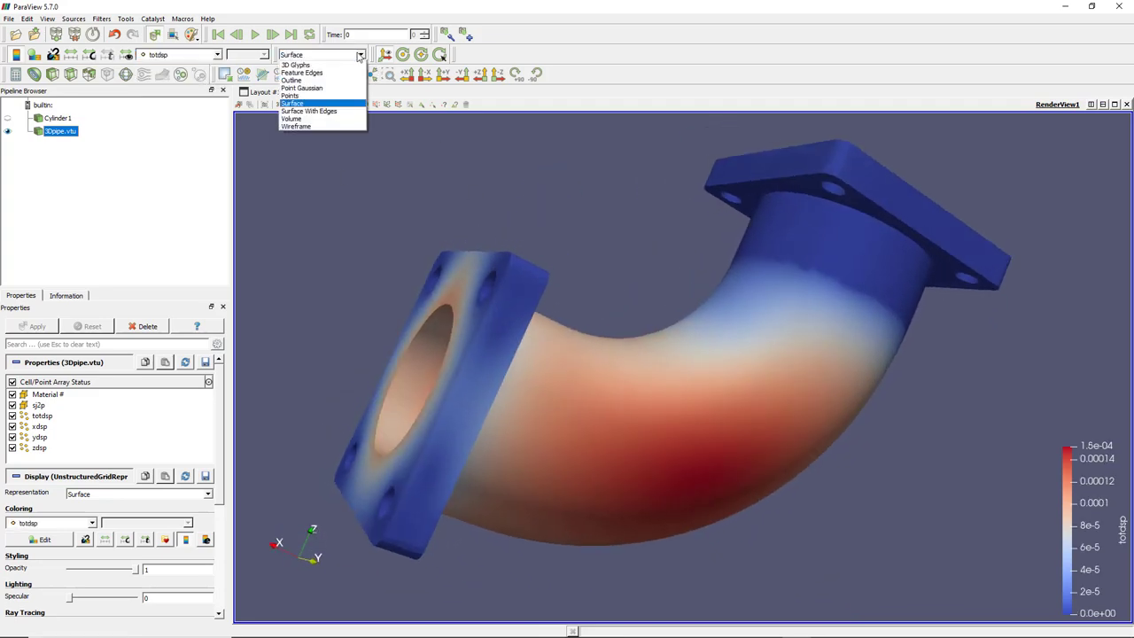
Render the totdsp-coloured pipe as Surface With Edges and orbit to inspect the mesh
left_click(337, 111)
left_click_drag(717, 260, 697, 286)
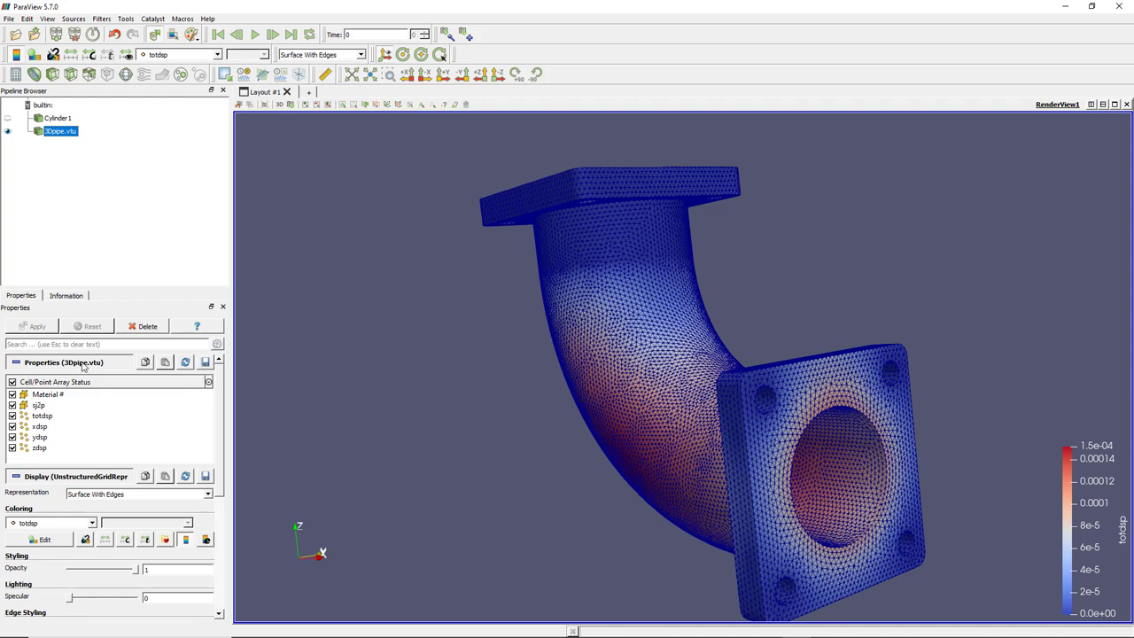
scroll(221, 413, "down", 1)
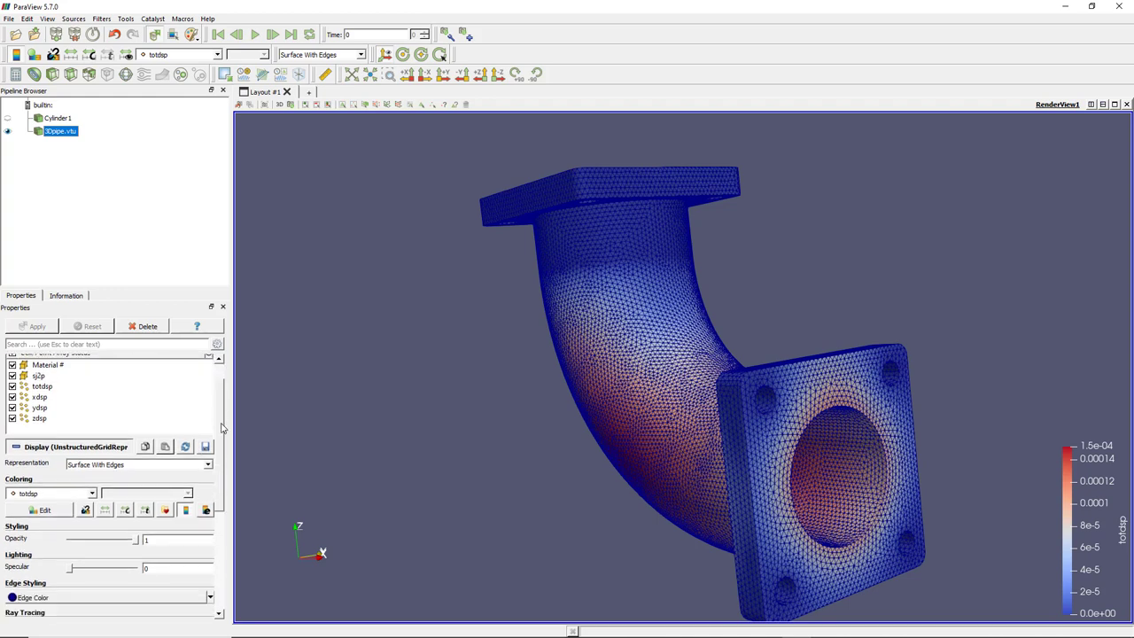
scroll(221, 411, "up", 1)
scroll(223, 410, "down", 1)
scroll(226, 407, "up", 1)
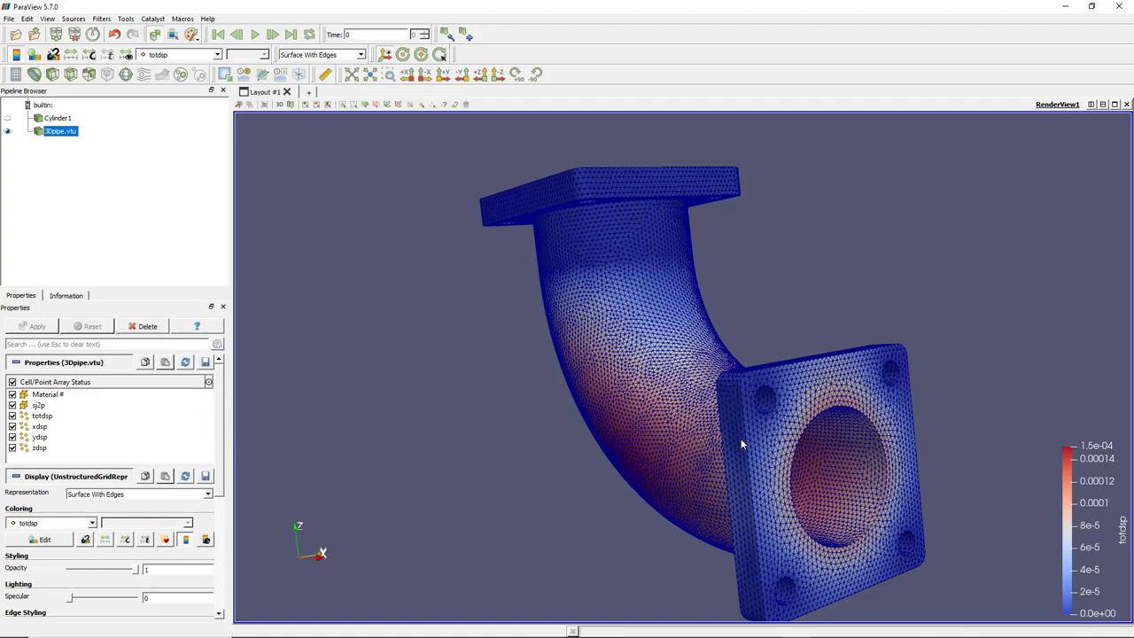
left_click_drag(742, 444, 696, 342)
scroll(733, 343, "up", 2)
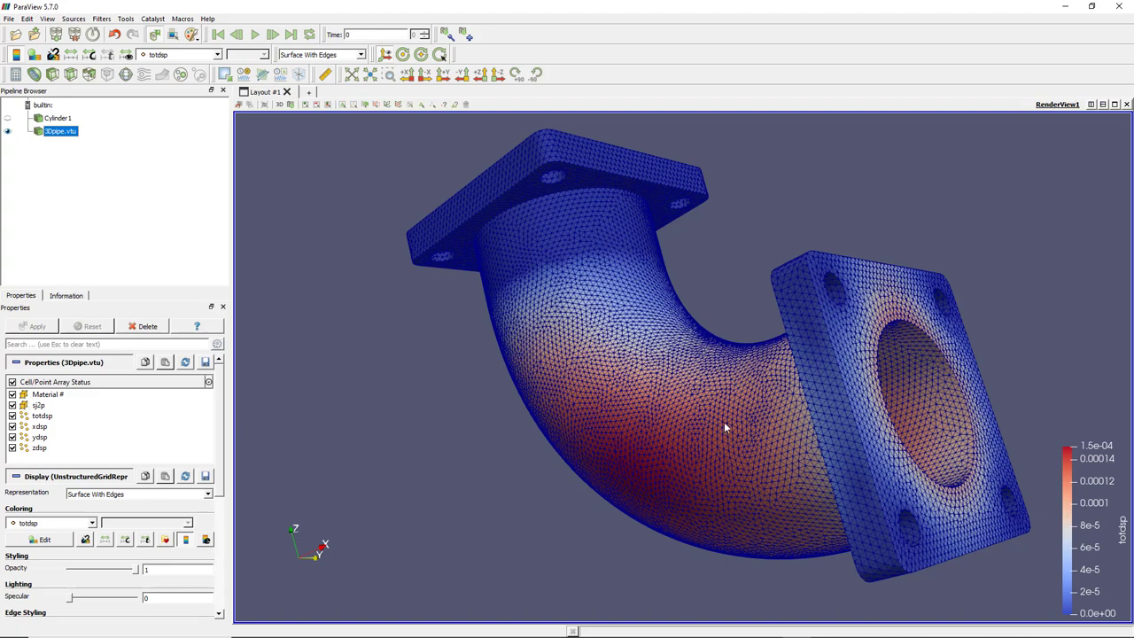
scroll(725, 423, "up", 3)
scroll(725, 423, "down", 3)
left_click_drag(725, 423, 814, 429)
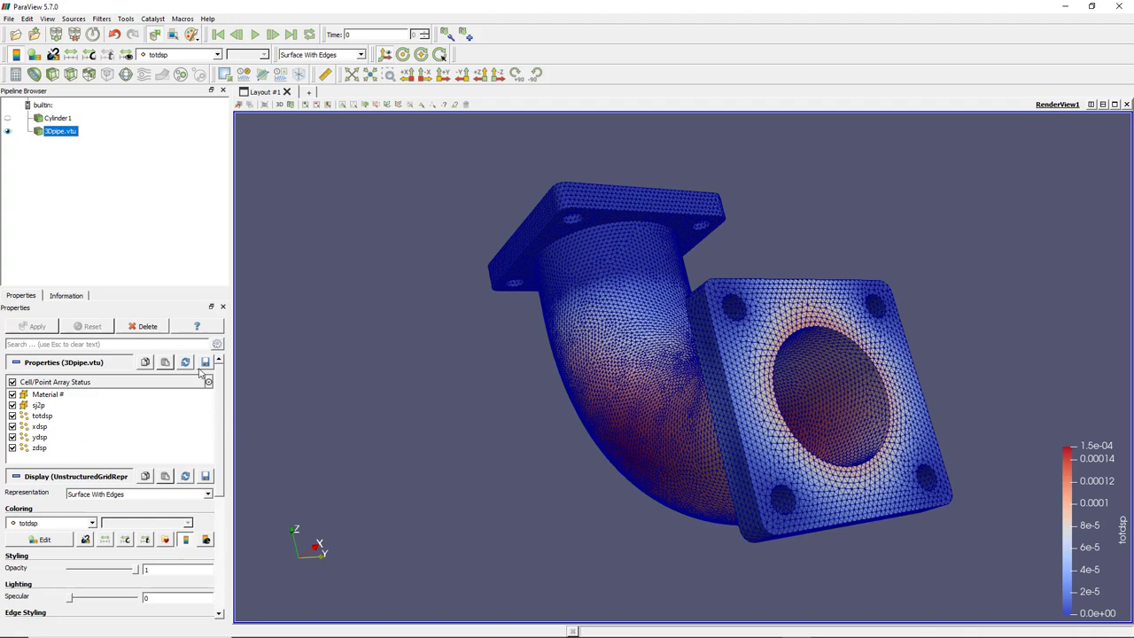
left_click_drag(752, 375, 822, 382)
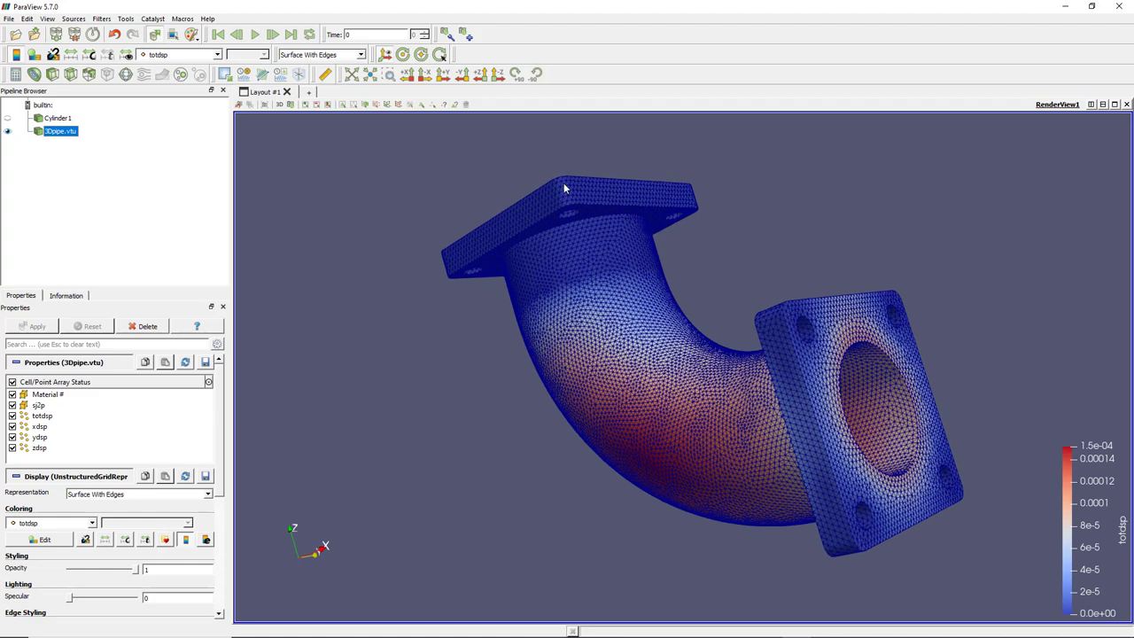
left_click(360, 55)
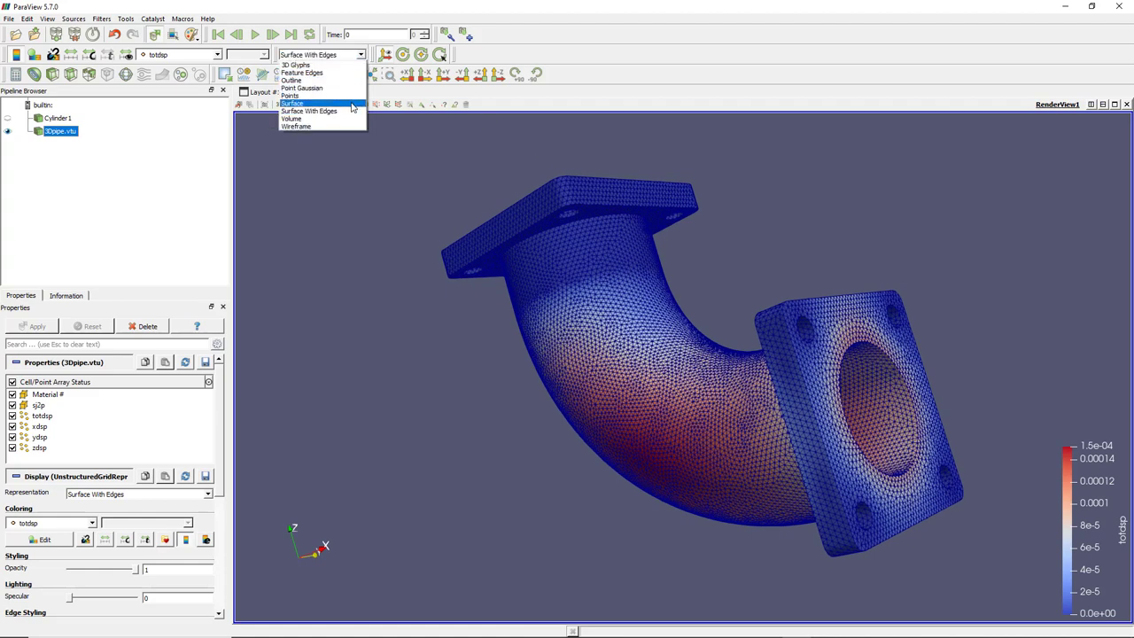
Switch the pipe back to plain Surface and open the Color Map Editor
left_click(297, 103)
left_click_drag(661, 354, 635, 384)
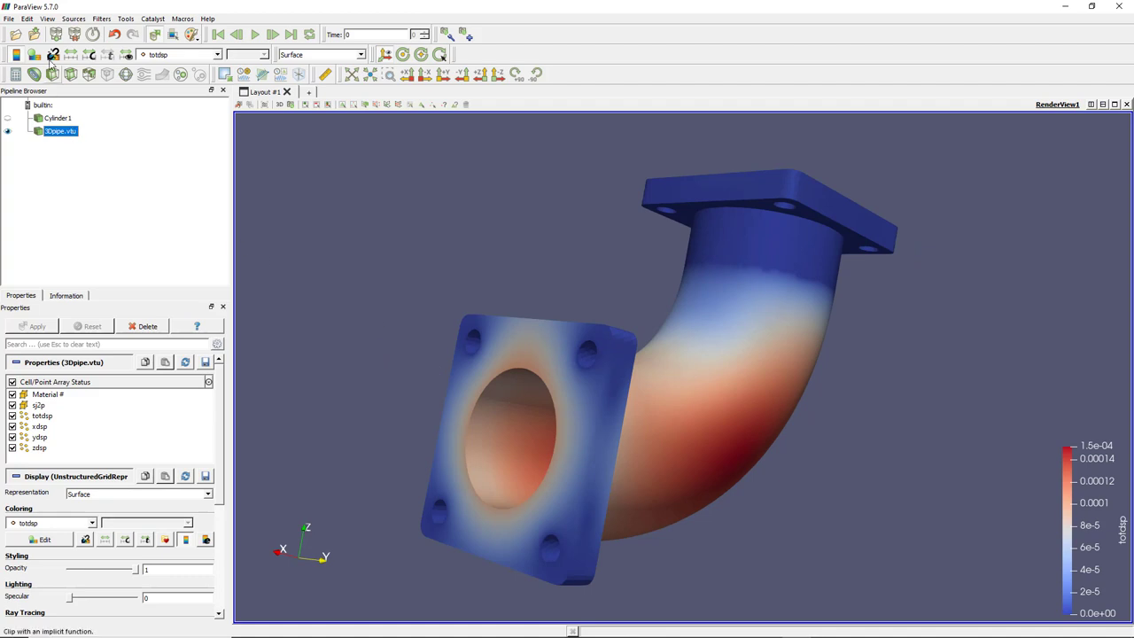
left_click(71, 18)
mouse_move(52, 23)
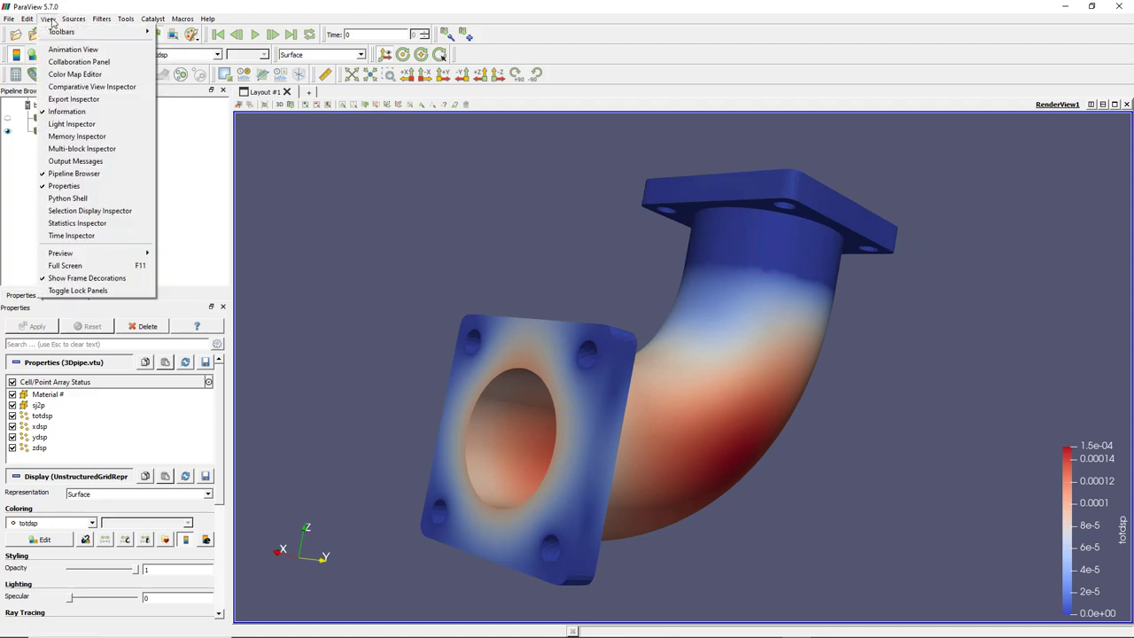
left_click(75, 74)
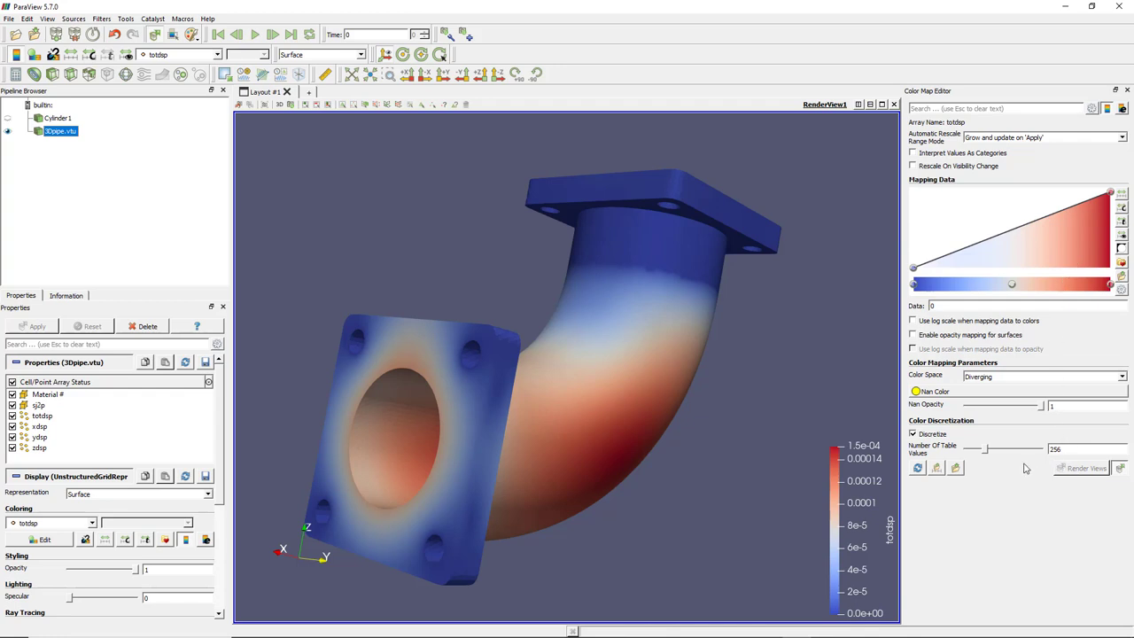
Set Number Of Table Values to 12 for discrete totdsp colour bands
left_click_drag(1070, 451, 1049, 452)
type("12")
key("Return")
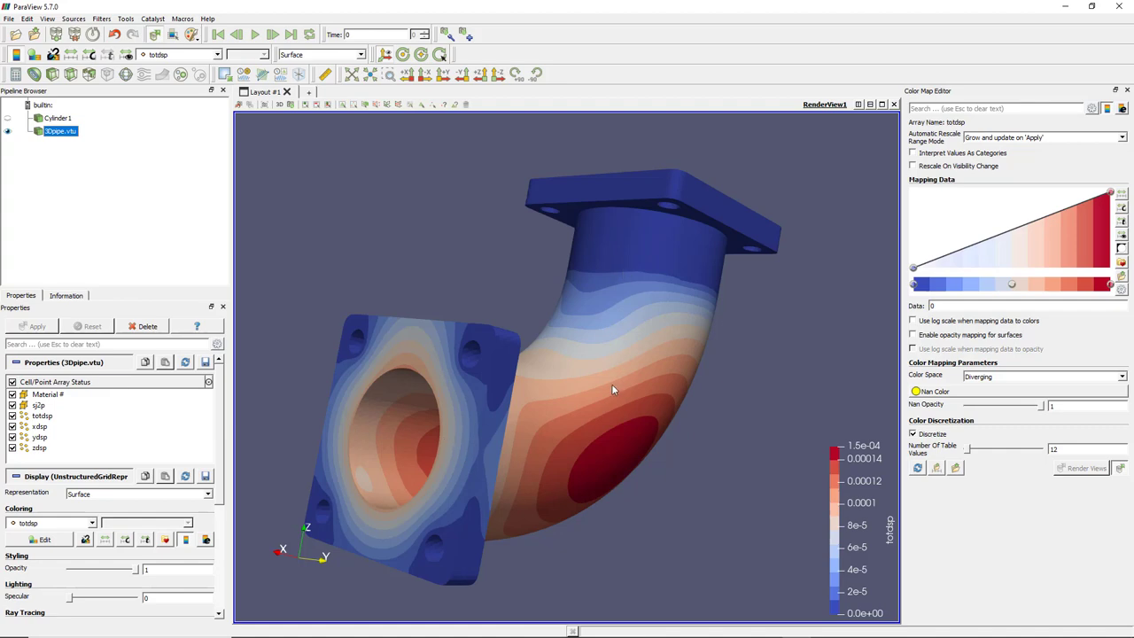
left_click_drag(707, 339, 844, 376)
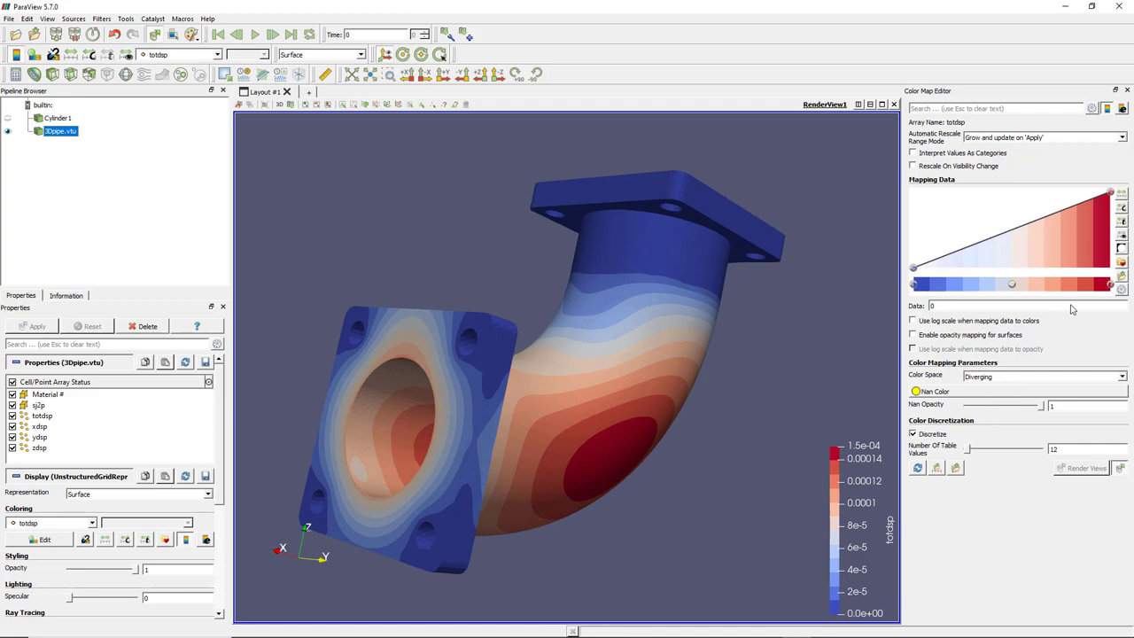
Try the Jet colour preset on the totdsp map, viewing the flanged opening
left_click(1121, 264)
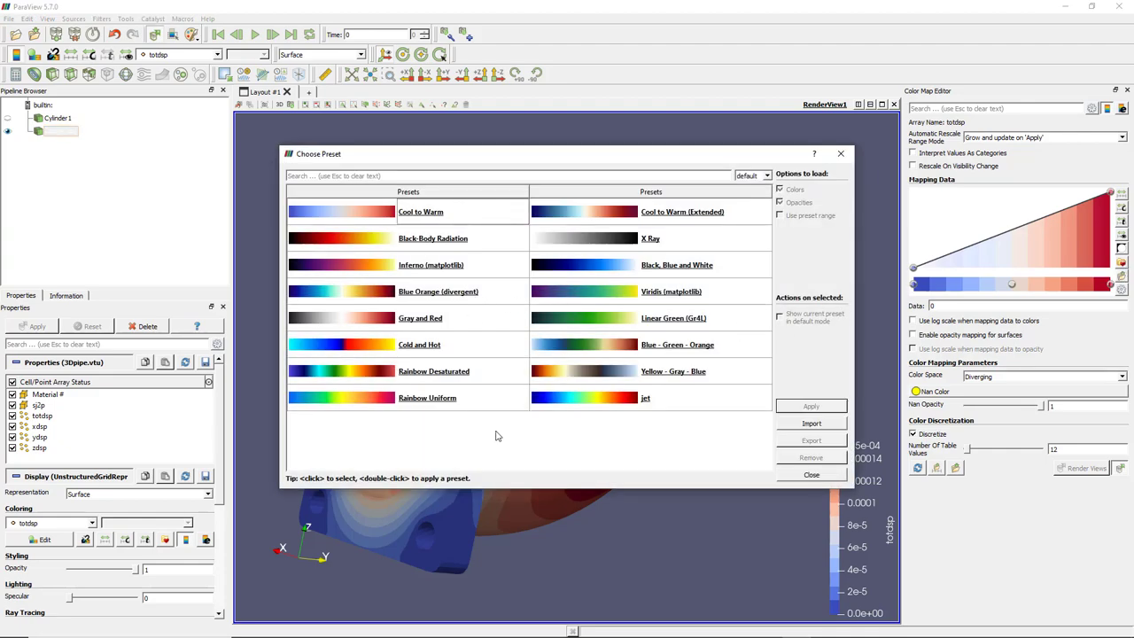
left_click(590, 399)
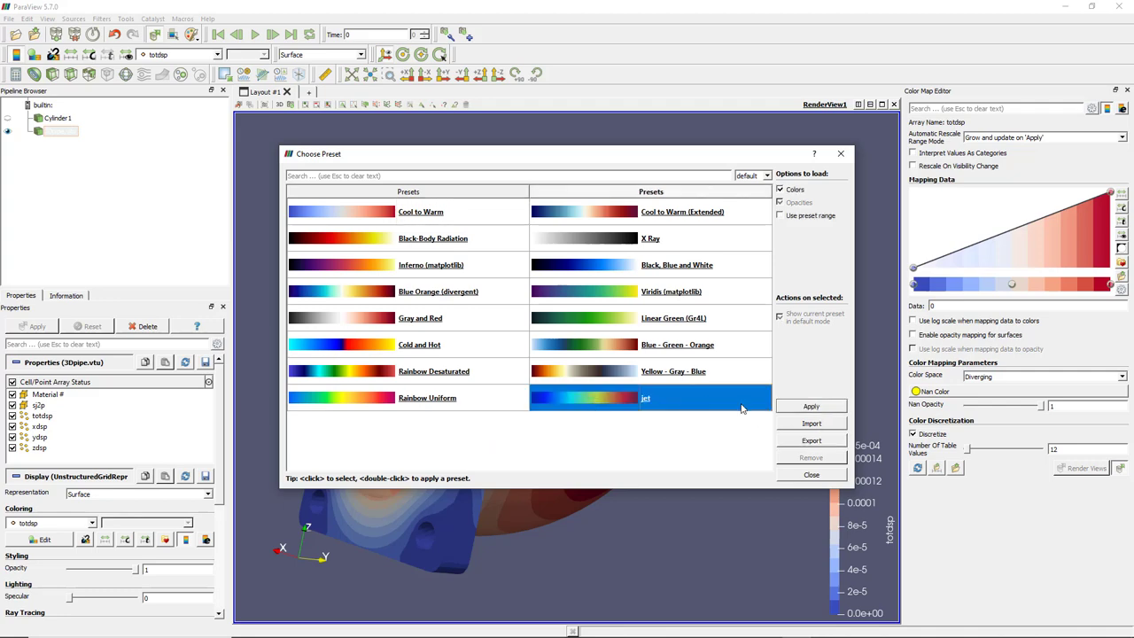
left_click(803, 409)
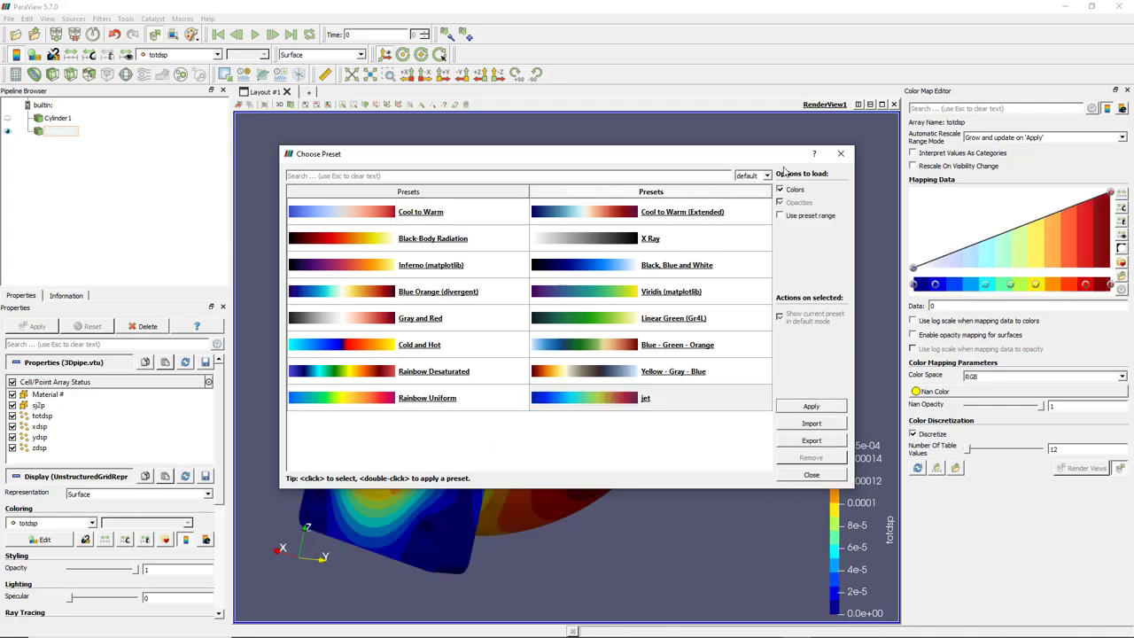
left_click(841, 155)
mouse_move(652, 354)
left_mouse_down()
mouse_move(635, 257)
mouse_move(764, 351)
mouse_move(779, 348)
mouse_move(703, 341)
mouse_move(645, 364)
mouse_move(571, 304)
mouse_move(570, 285)
mouse_move(604, 362)
mouse_move(650, 358)
left_mouse_up()
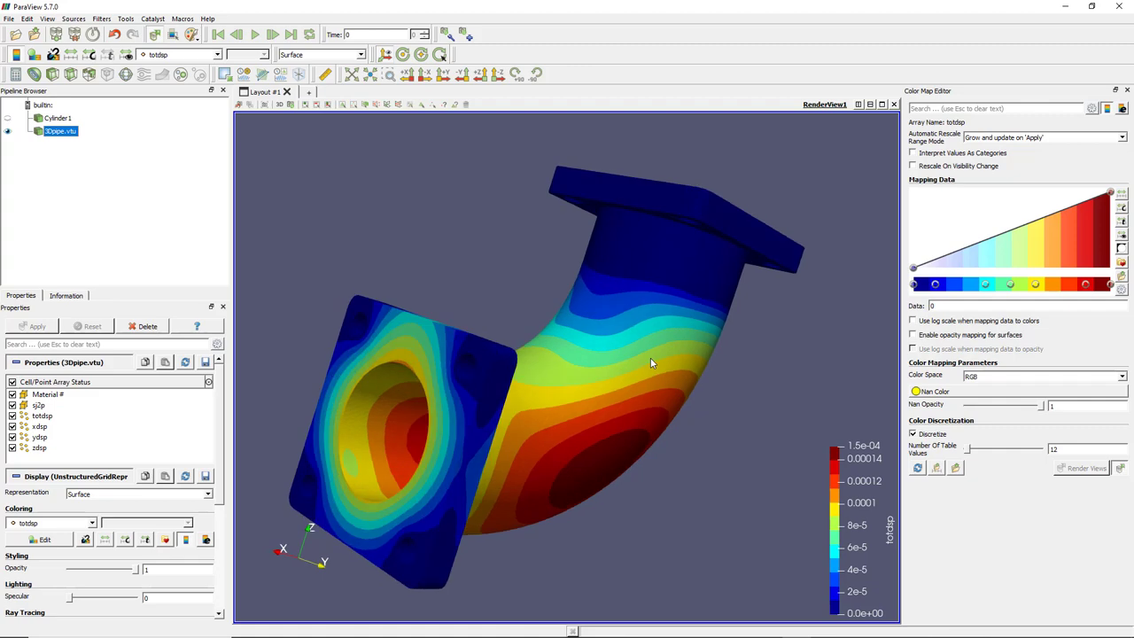
Try Rainbow Uniform, then apply the Black-Body Radiation preset to totdsp
left_click(1120, 266)
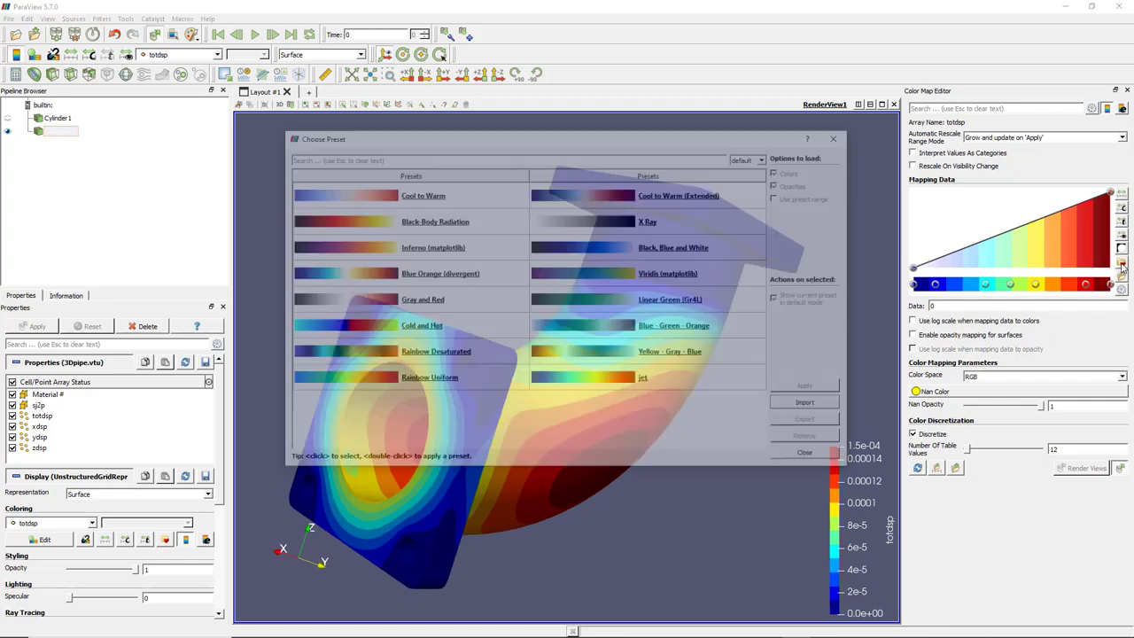
left_click(349, 384)
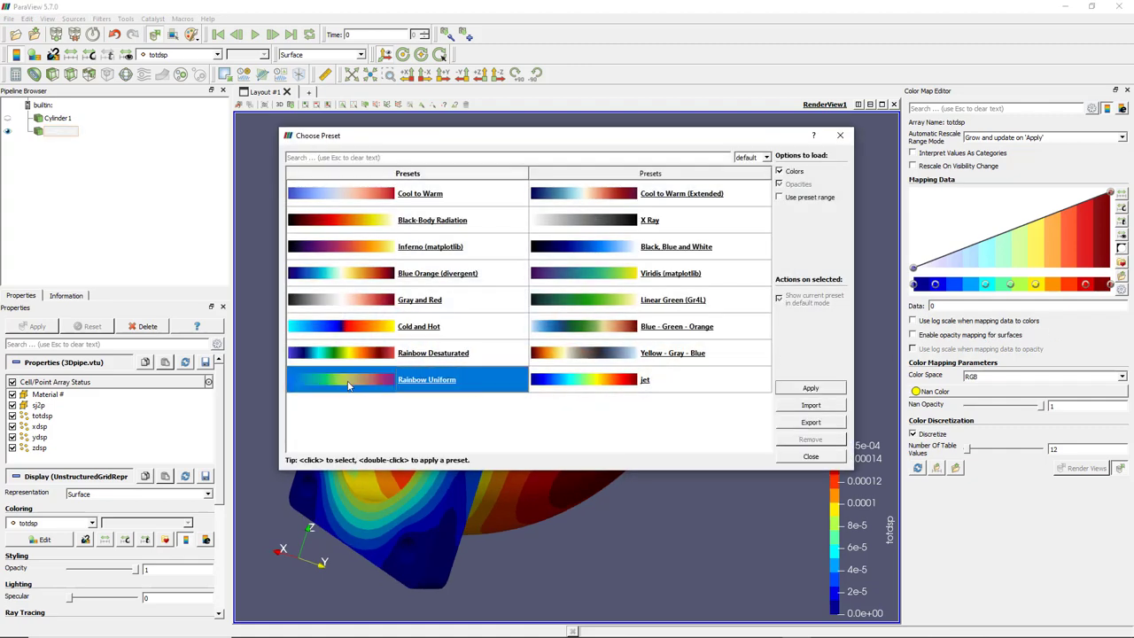
left_click(820, 386)
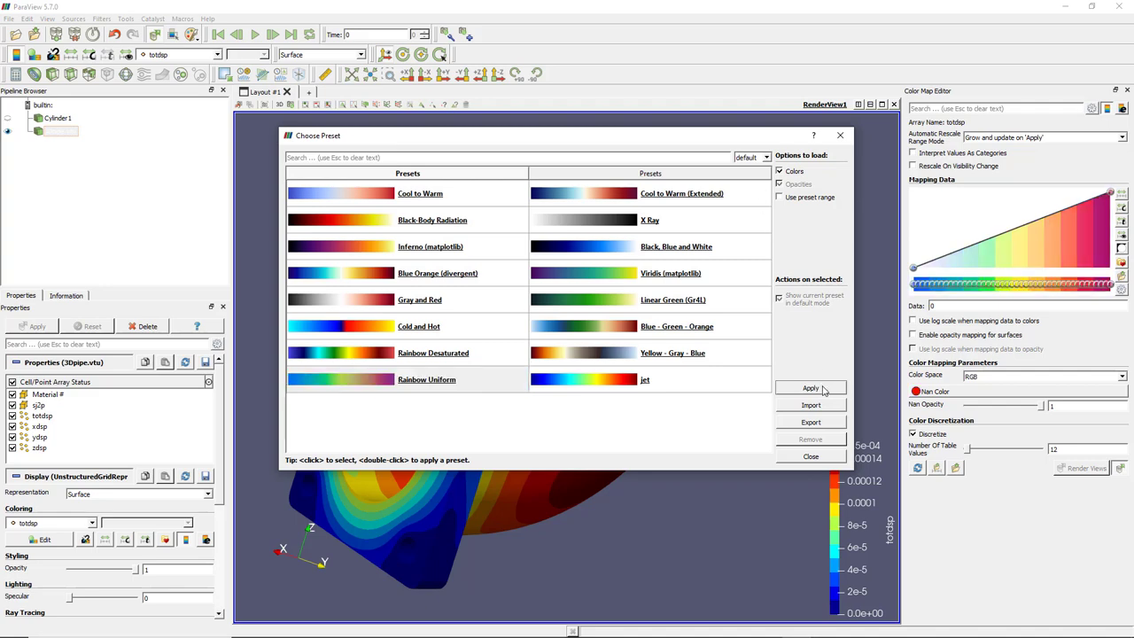
left_click_drag(706, 140, 915, 224)
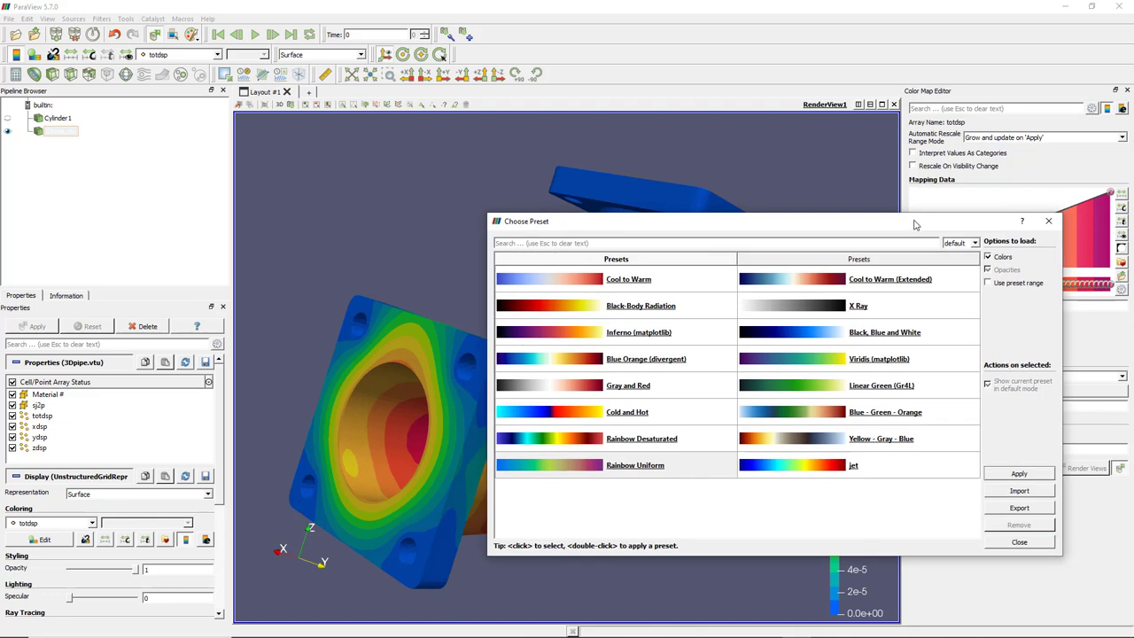
left_click(578, 420)
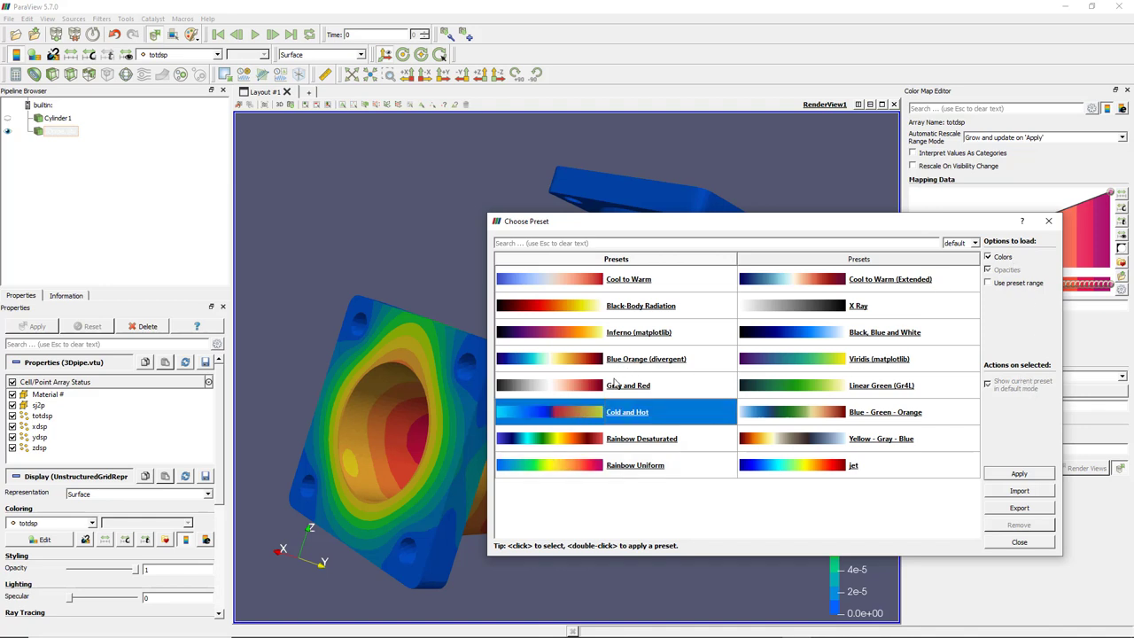
left_click(544, 315)
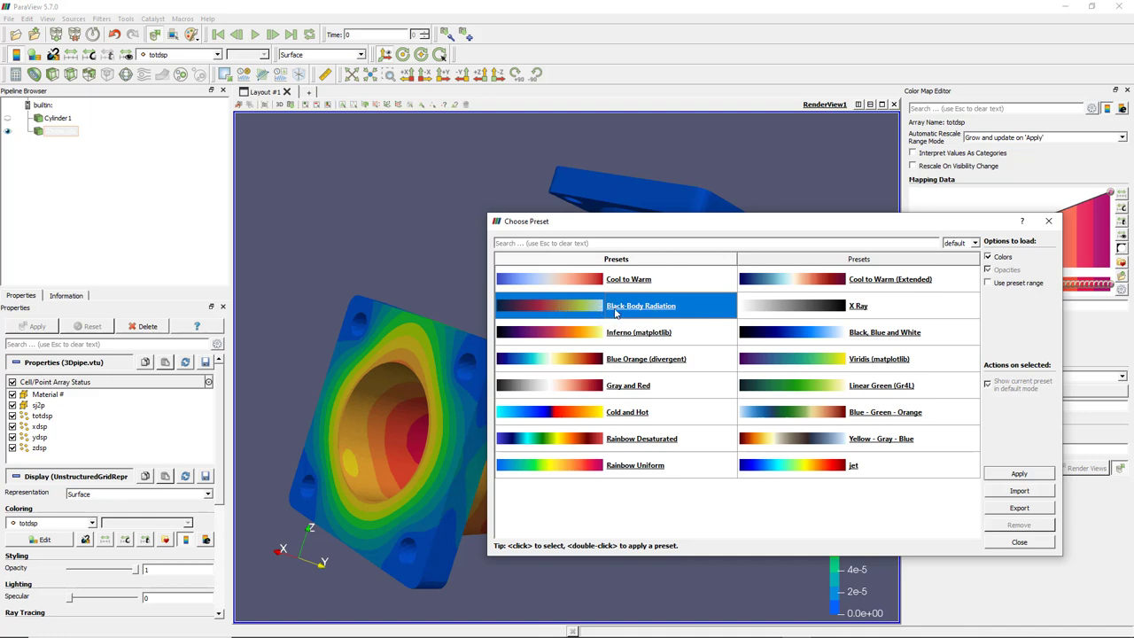
left_click(1017, 476)
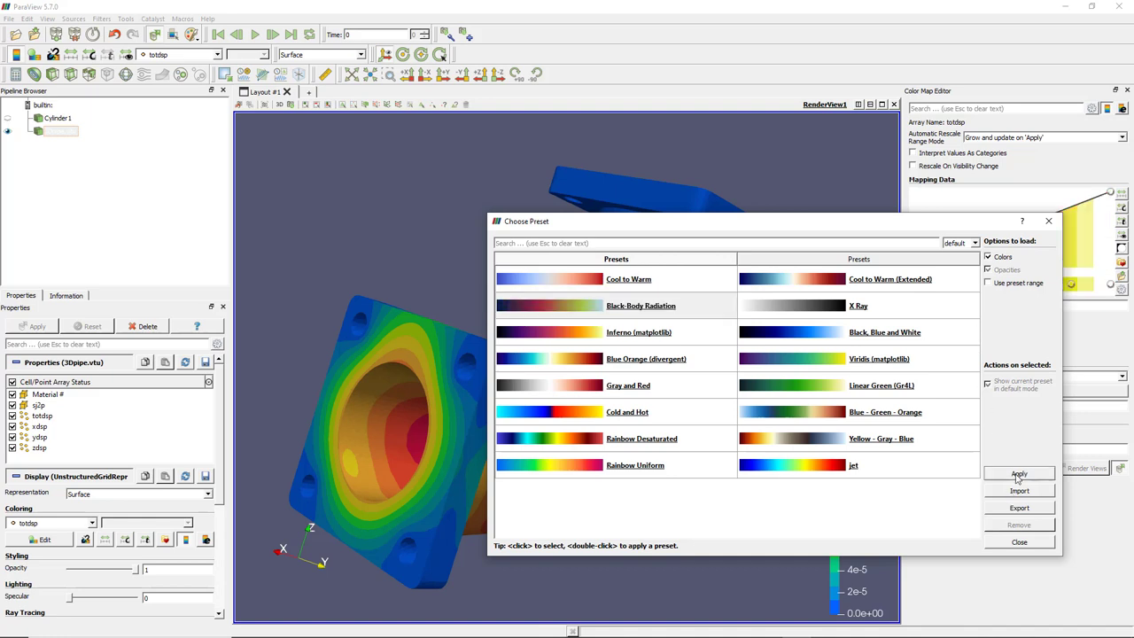
left_click(1048, 220)
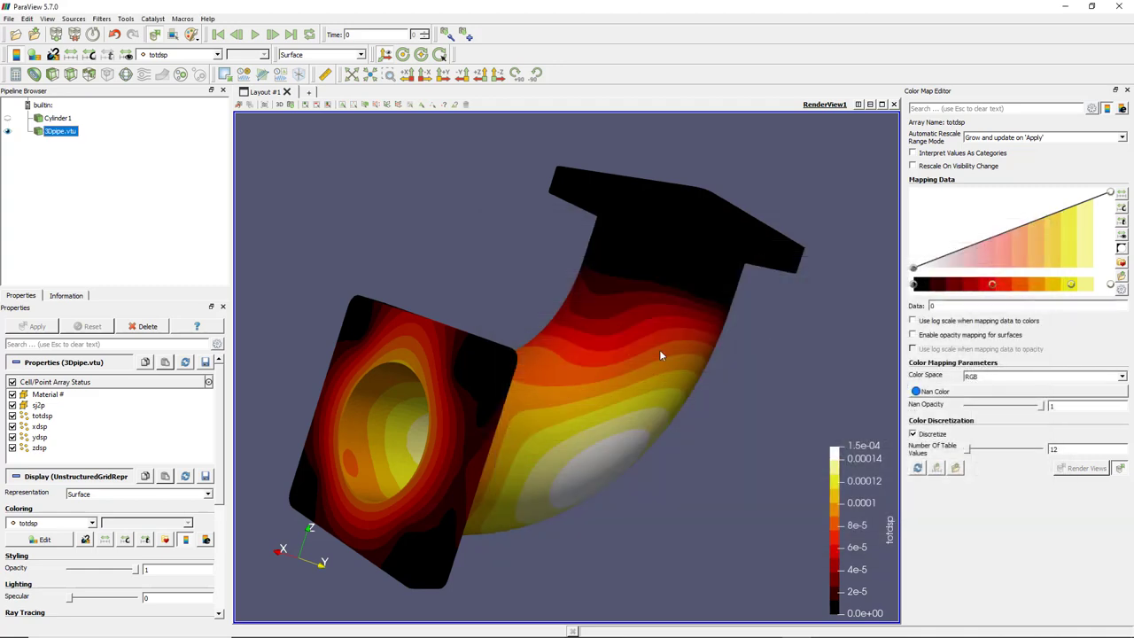
Add two opacity points to the totdsp mapping, then reset the colour map to defaults
left_click_drag(659, 349, 587, 339)
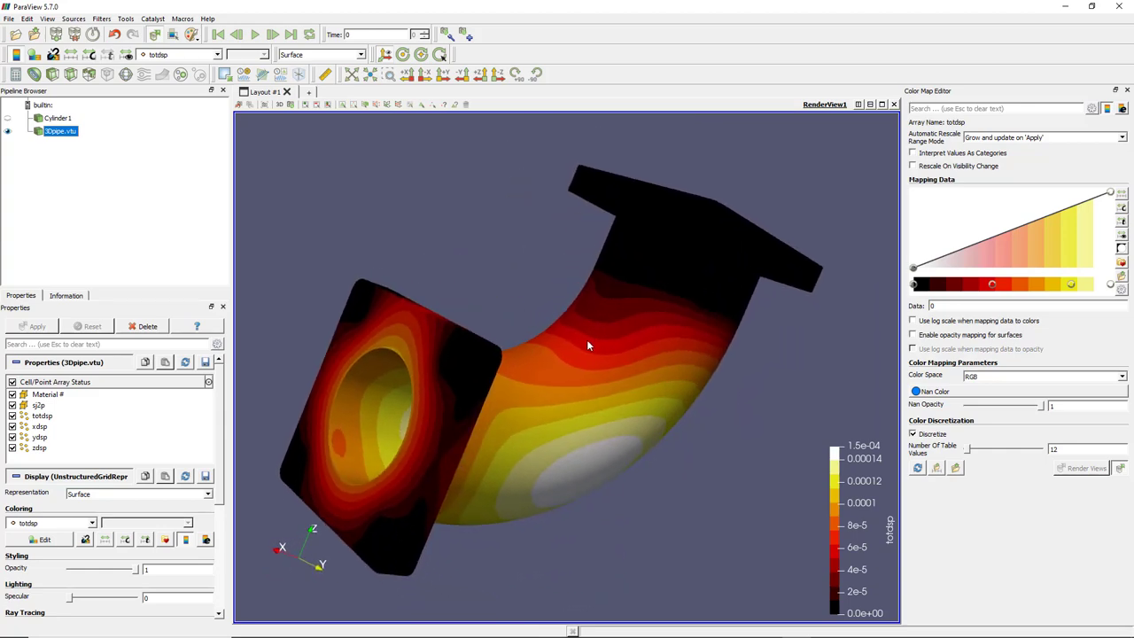
scroll(618, 378, "up", 2)
scroll(616, 379, "down", 2)
mouse_move(614, 380)
left_mouse_down()
mouse_move(590, 362)
mouse_move(610, 395)
mouse_move(615, 374)
left_mouse_up()
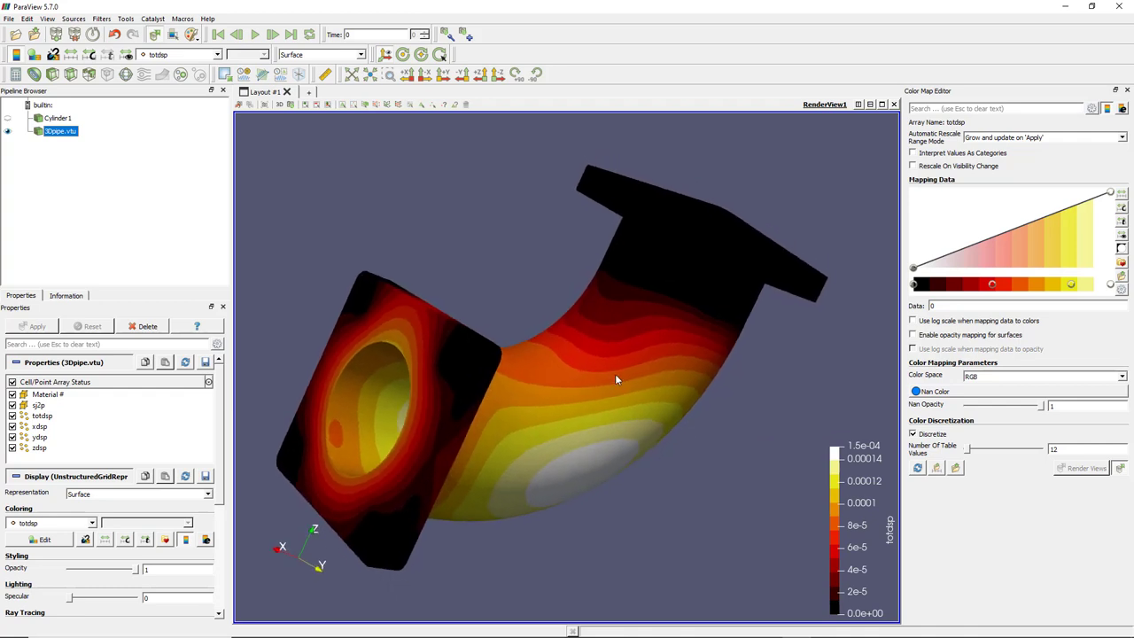
left_click_drag(996, 238, 1049, 246)
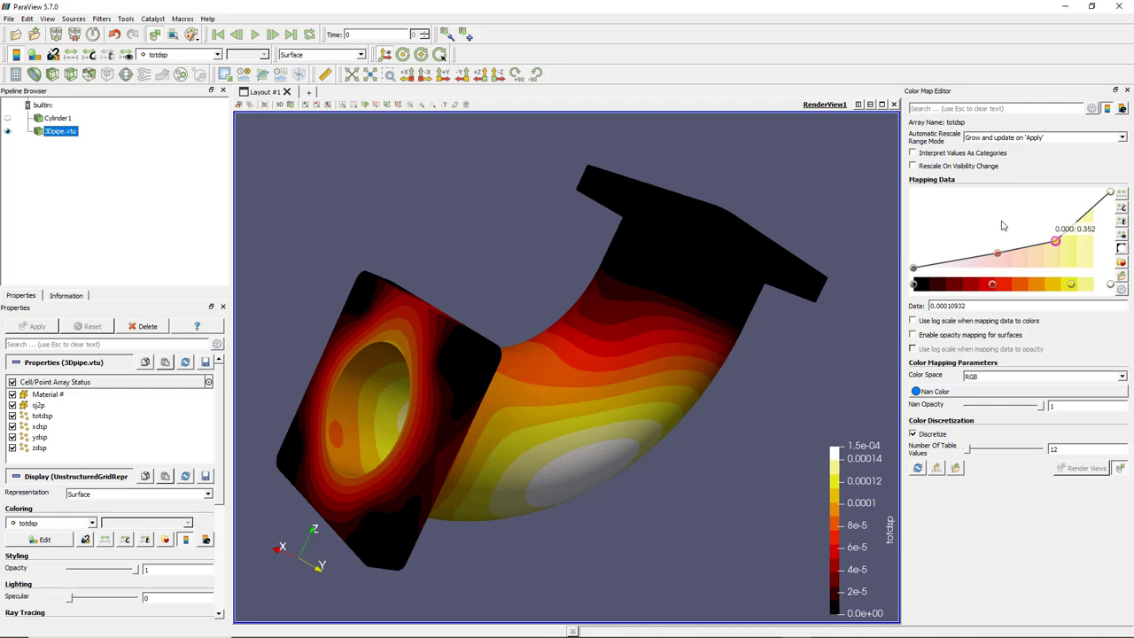
left_click_drag(998, 256, 978, 236)
left_click_drag(1054, 241, 1042, 219)
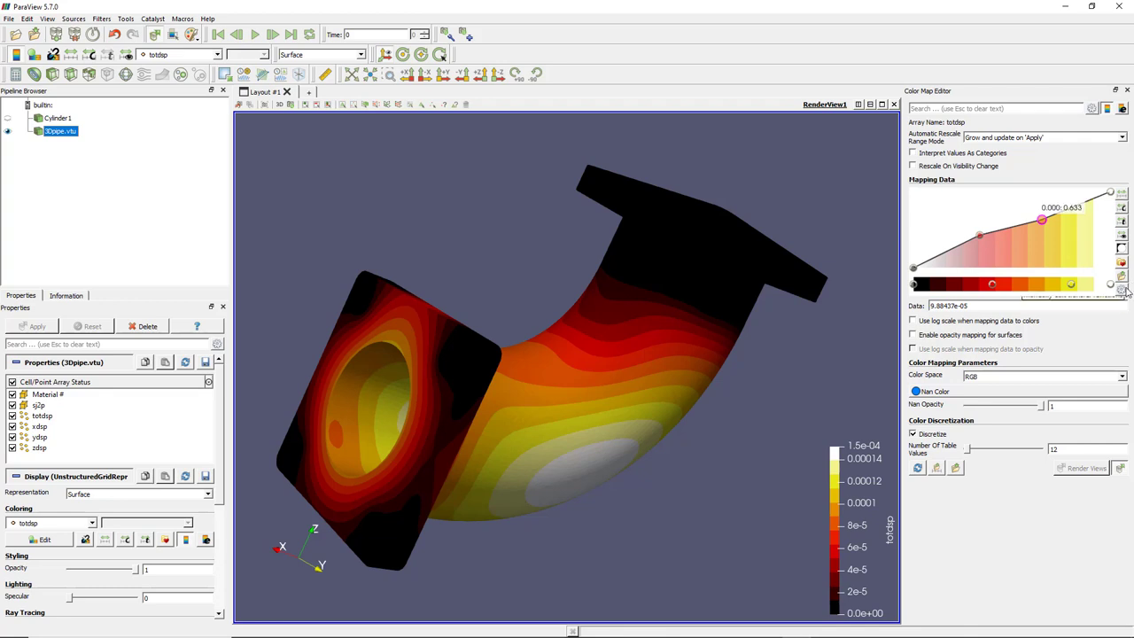
left_click(918, 469)
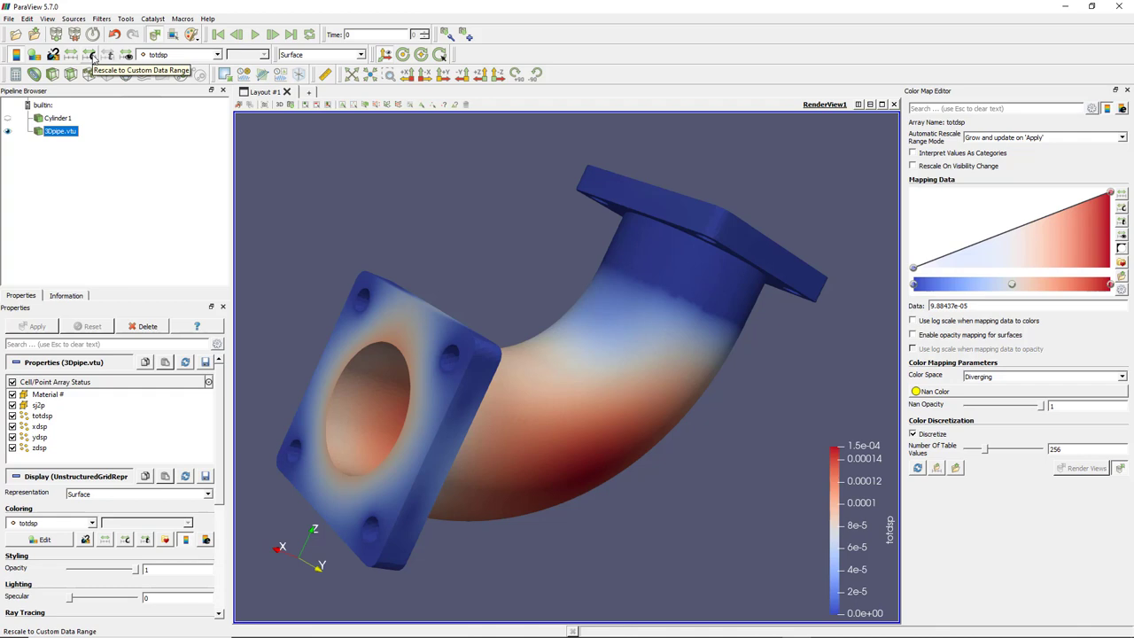
Set a custom totdsp colour range of 0 to 5e-05
left_click(89, 55)
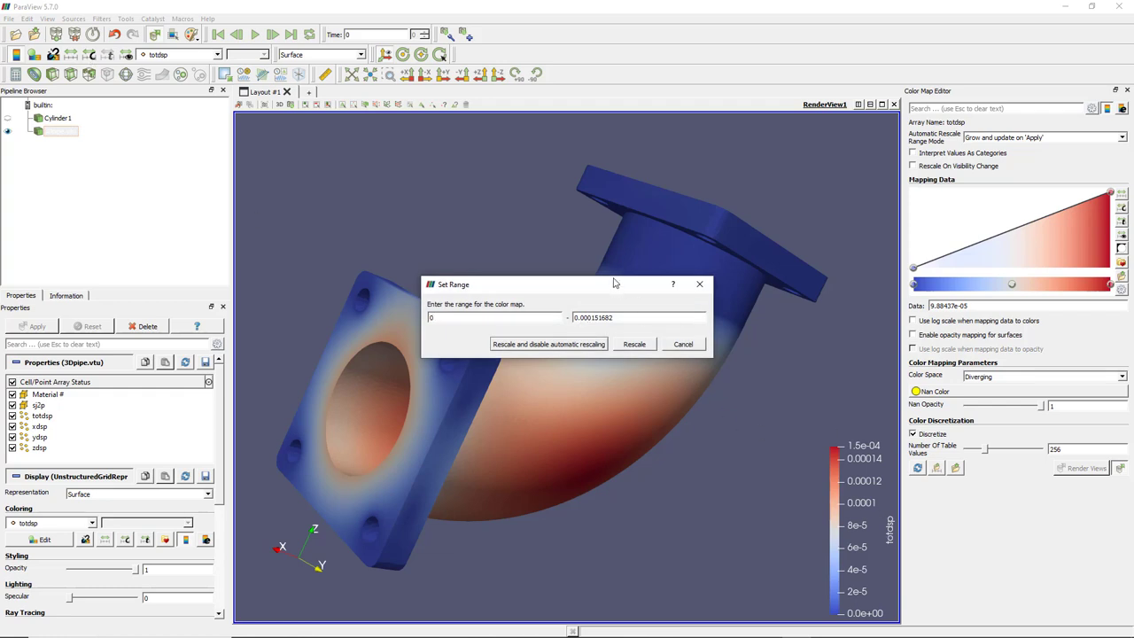
left_click_drag(618, 288, 550, 202)
left_click(568, 200)
left_click_drag(625, 202, 537, 203)
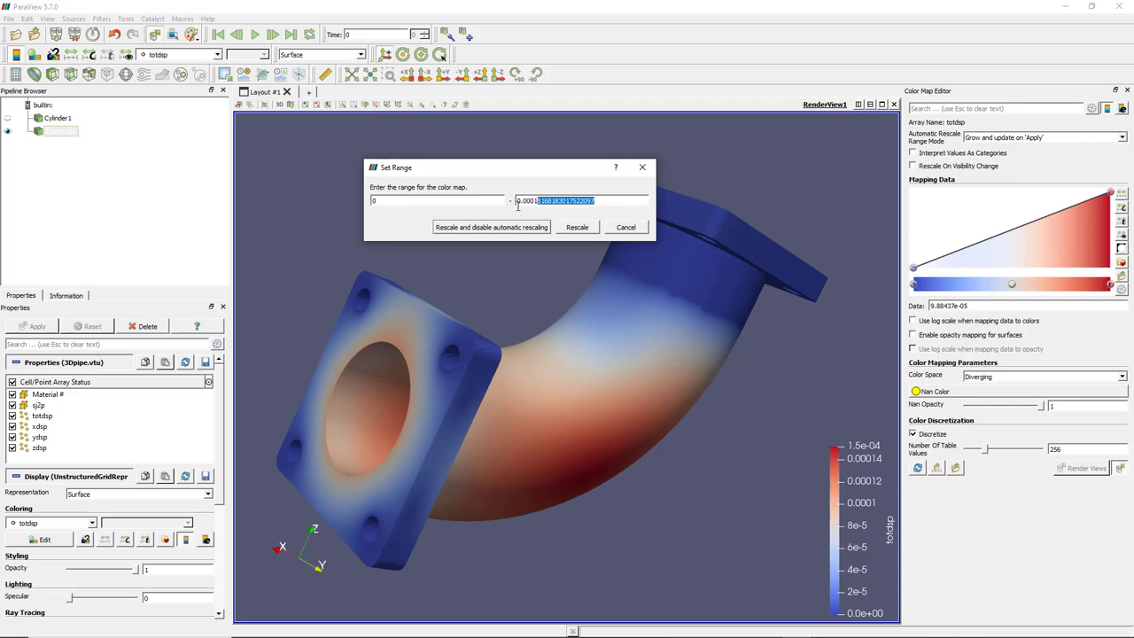
key("BackSpace")
key("Return")
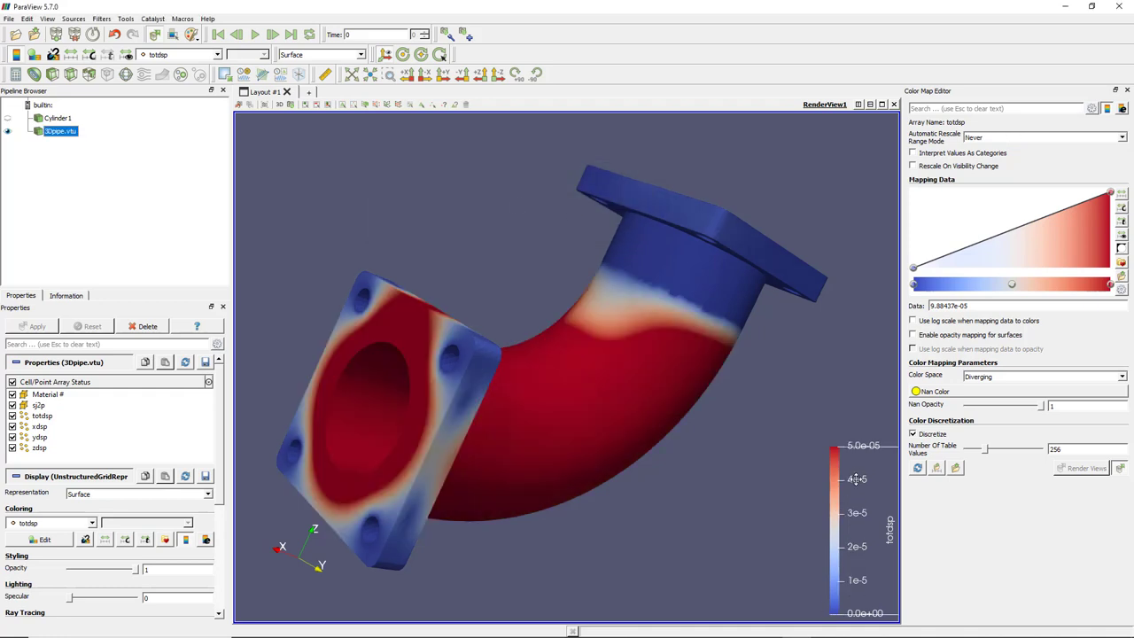
left_click_drag(595, 397, 434, 385)
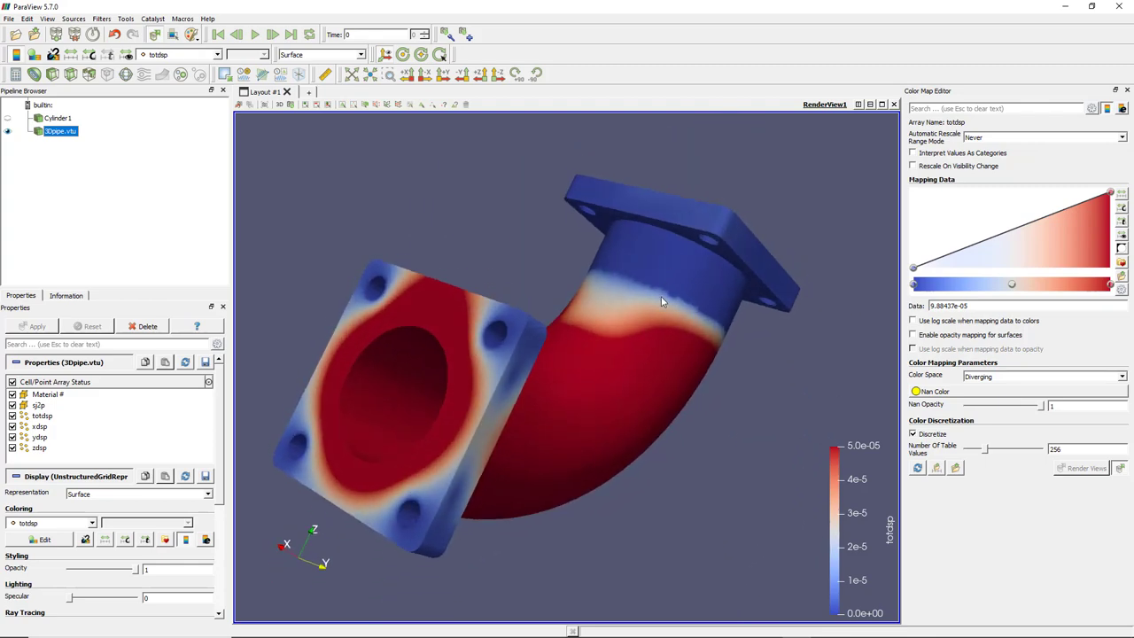
mouse_move(661, 302)
left_mouse_down()
mouse_move(643, 276)
mouse_move(693, 306)
mouse_move(674, 304)
left_mouse_up()
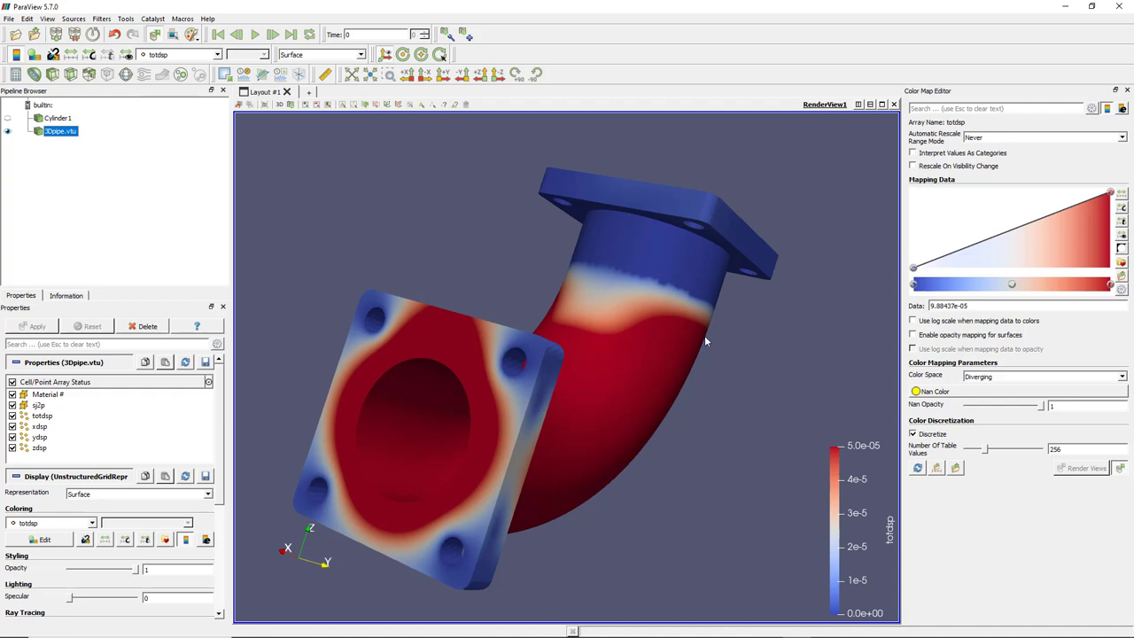
left_click_drag(692, 392, 765, 463)
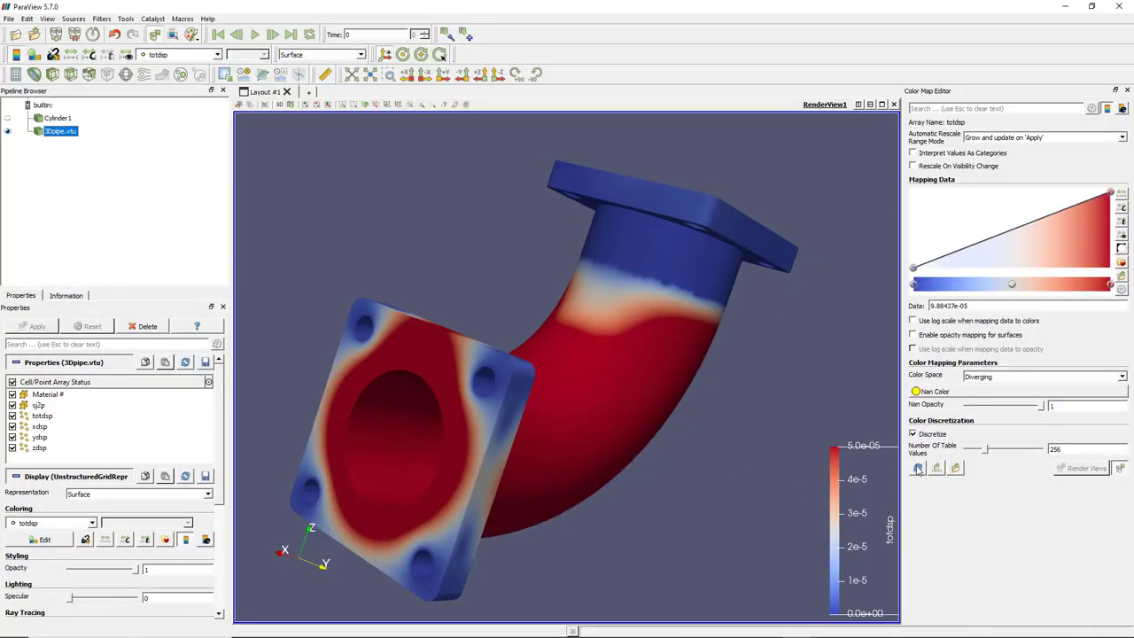
Show the advanced value tables and reapply the 0 to 5e-05 custom range
left_click(918, 470)
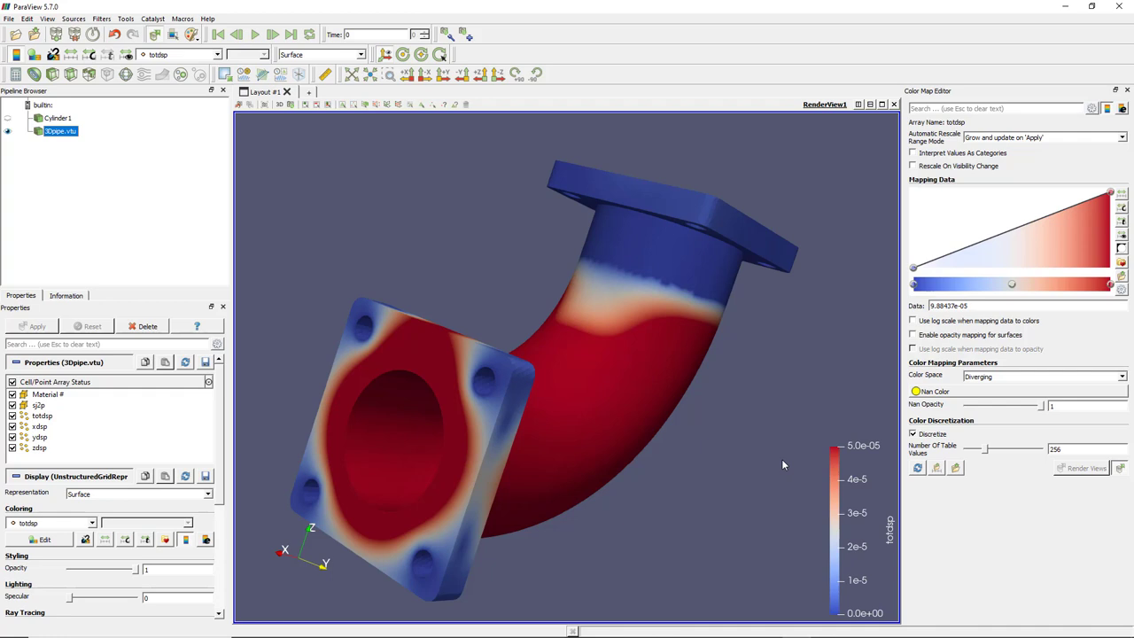
left_click(1121, 291)
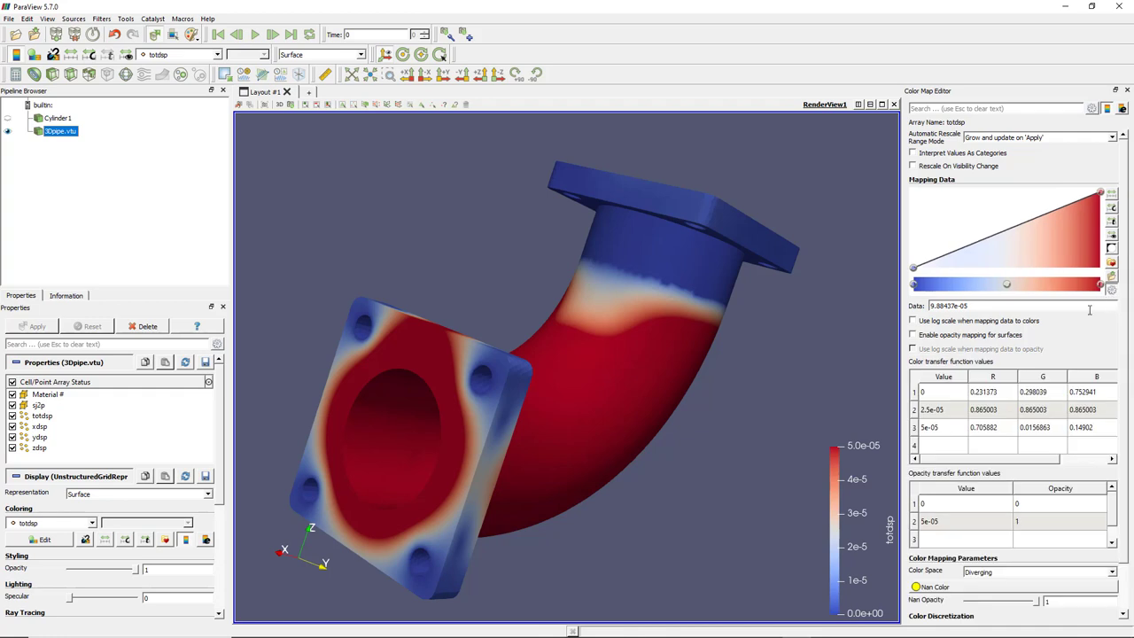
left_click(1111, 208)
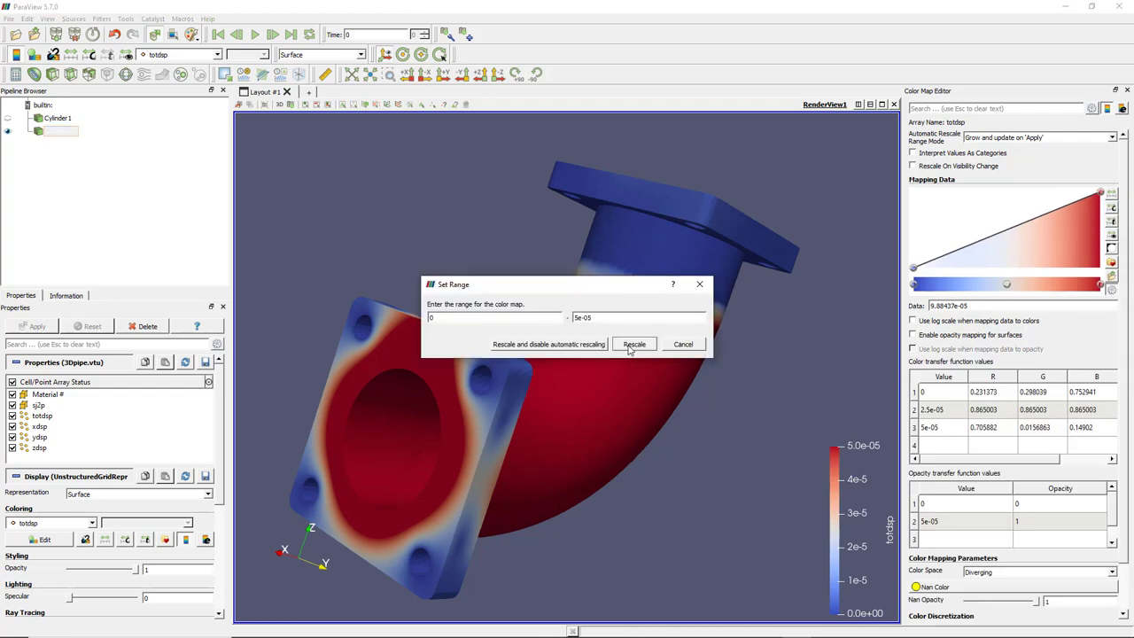
left_click(634, 343)
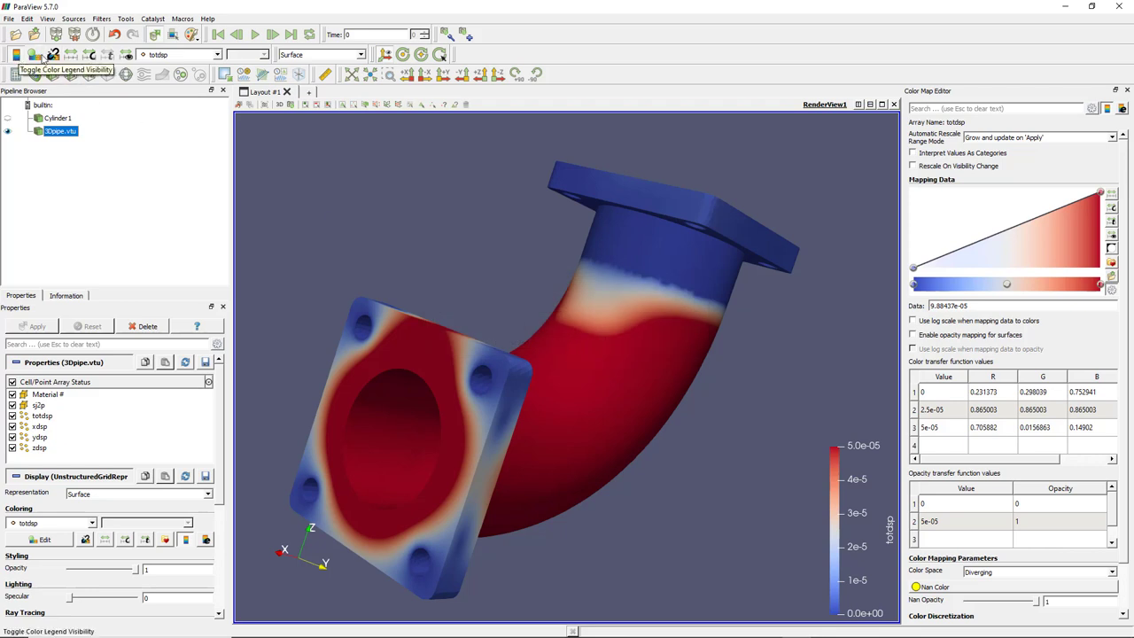
Rescale totdsp to its full 0 to 1.5e-04 data range, keeping totdsp colouring
left_click(71, 55)
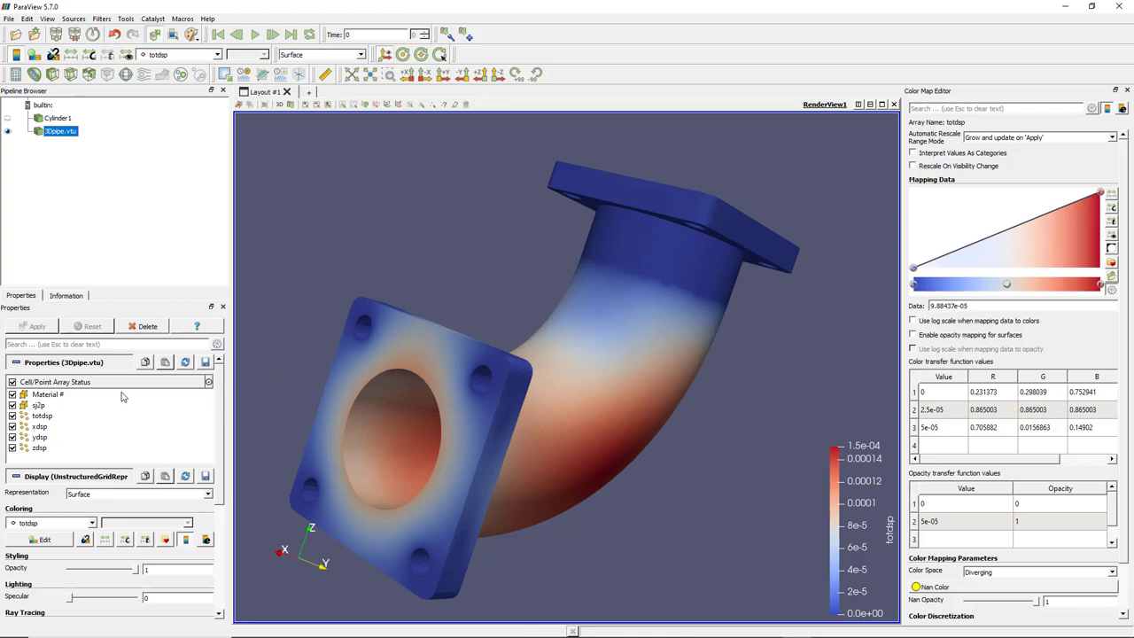
left_click(13, 448)
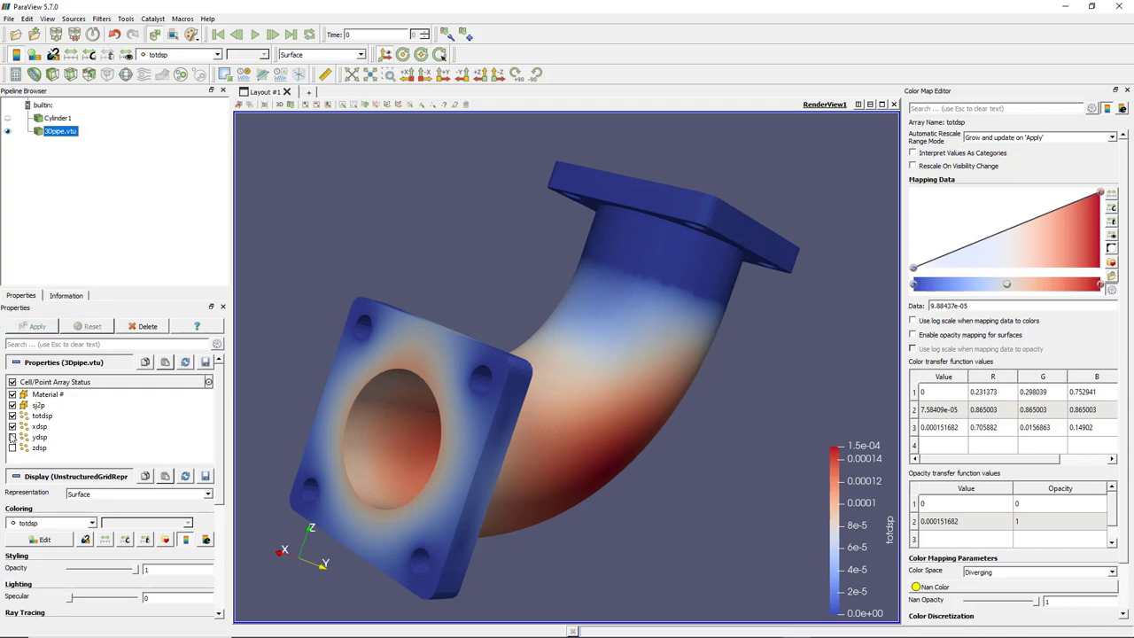
left_click(12, 426)
left_click(215, 55)
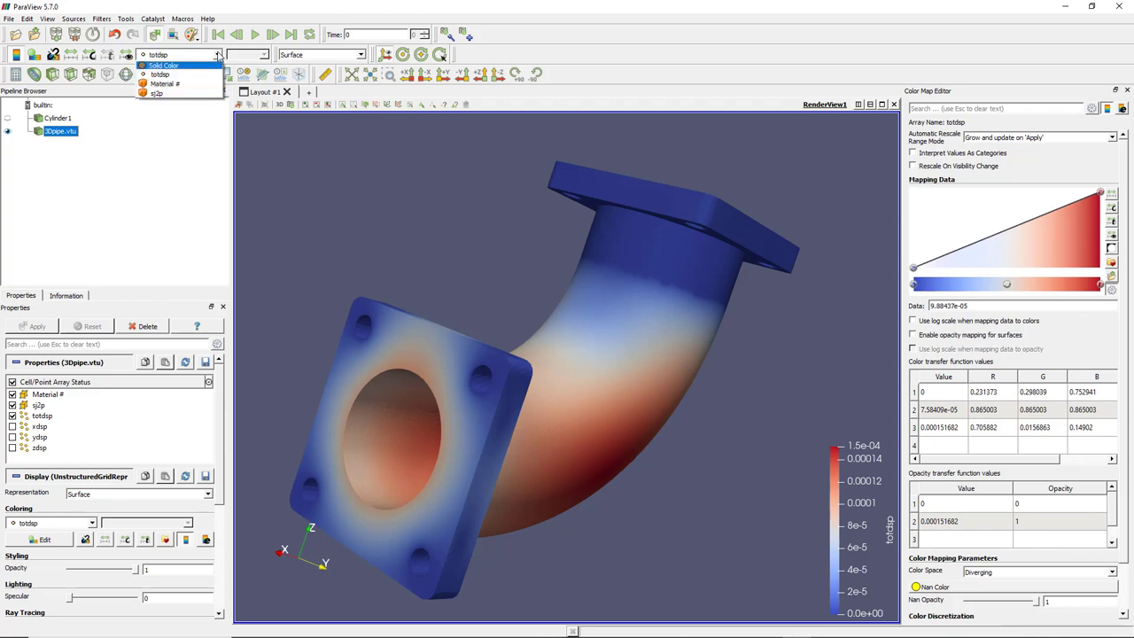
left_click(218, 56)
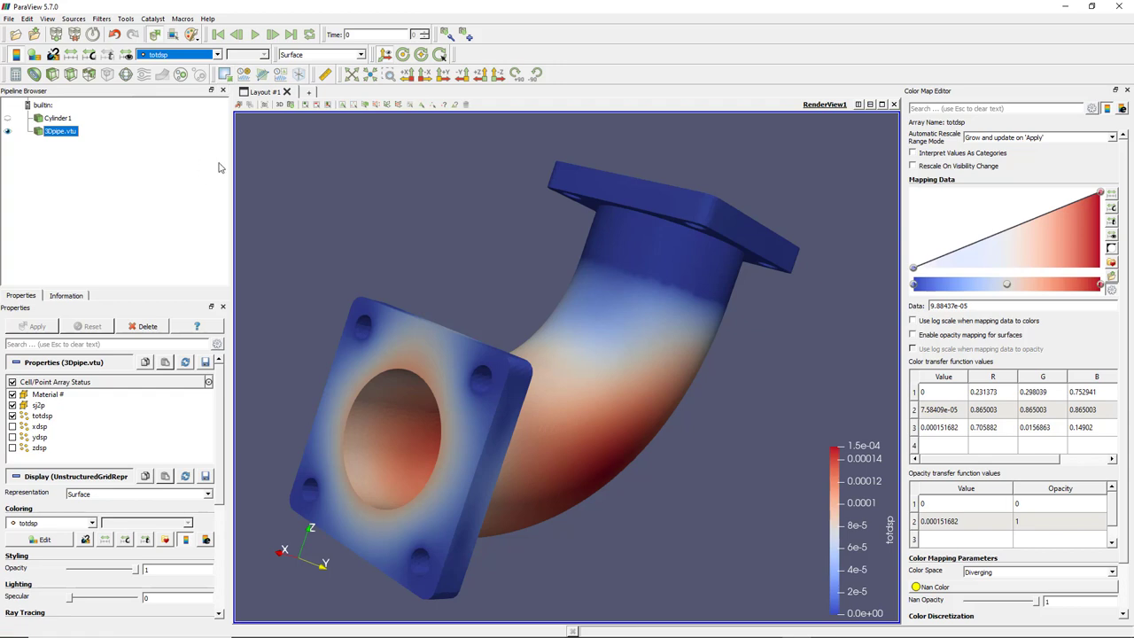
left_click(217, 56)
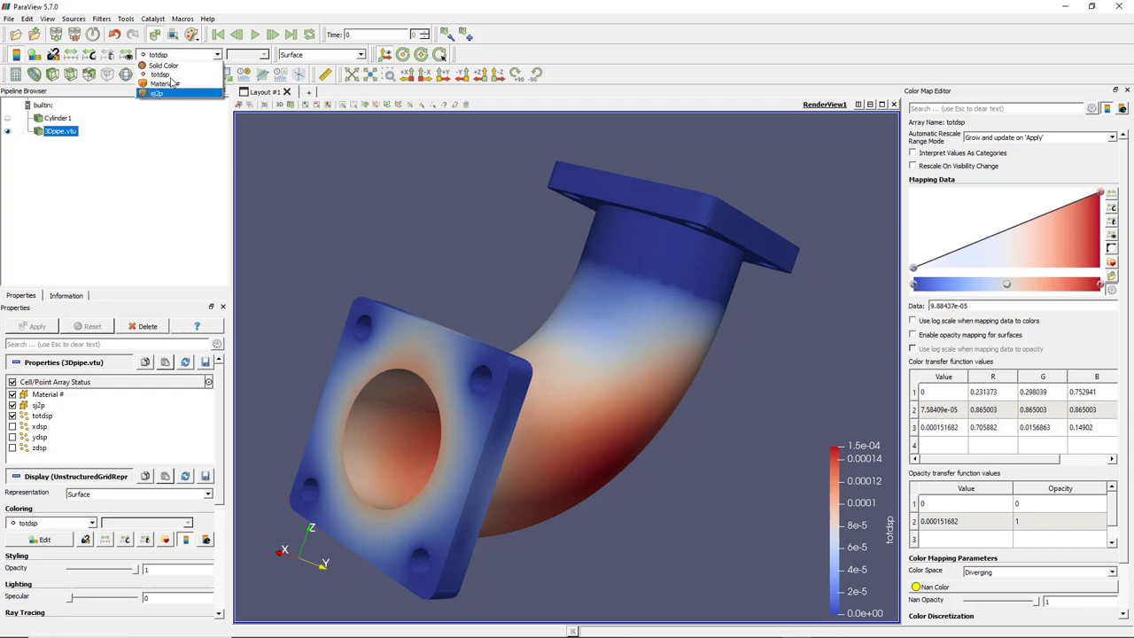
left_click(165, 155)
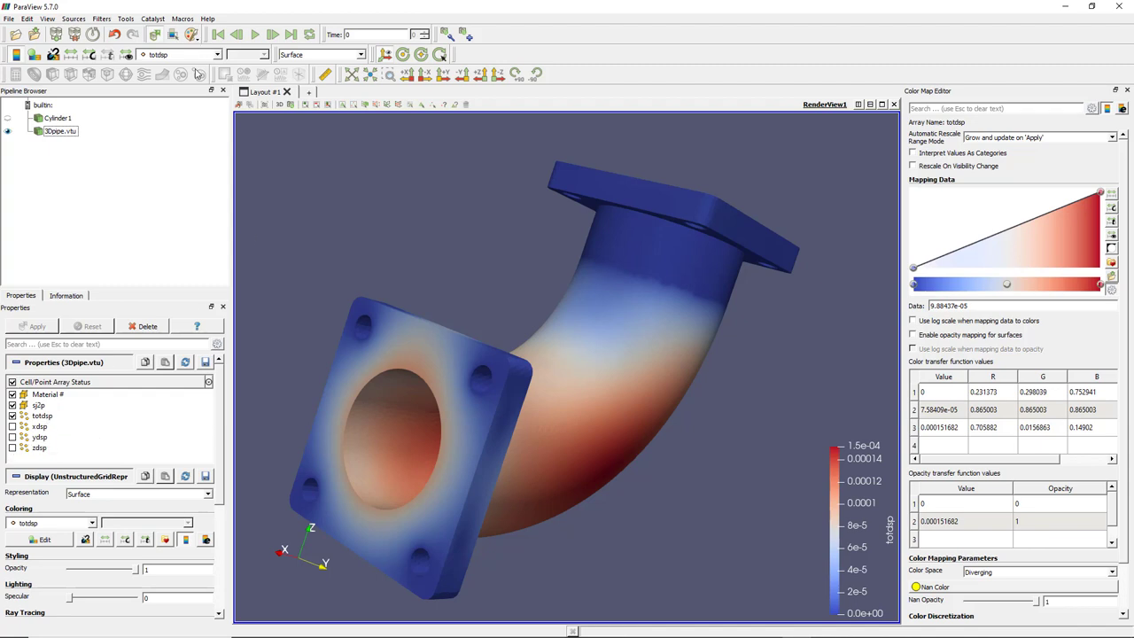
Check the xdsp, ydsp and zdsp arrays so they load
left_click(12, 447)
left_click(12, 436)
left_click(11, 426)
Colour the pipe by xdsp after briefly trying zdsp
left_click(218, 55)
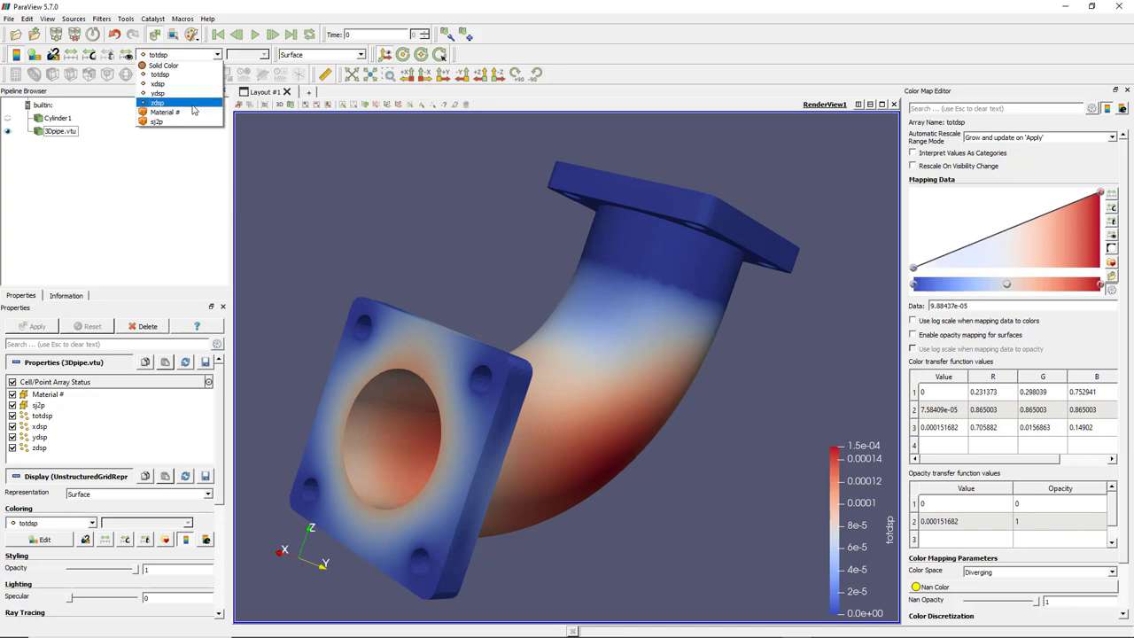
left_click(195, 103)
left_click(215, 57)
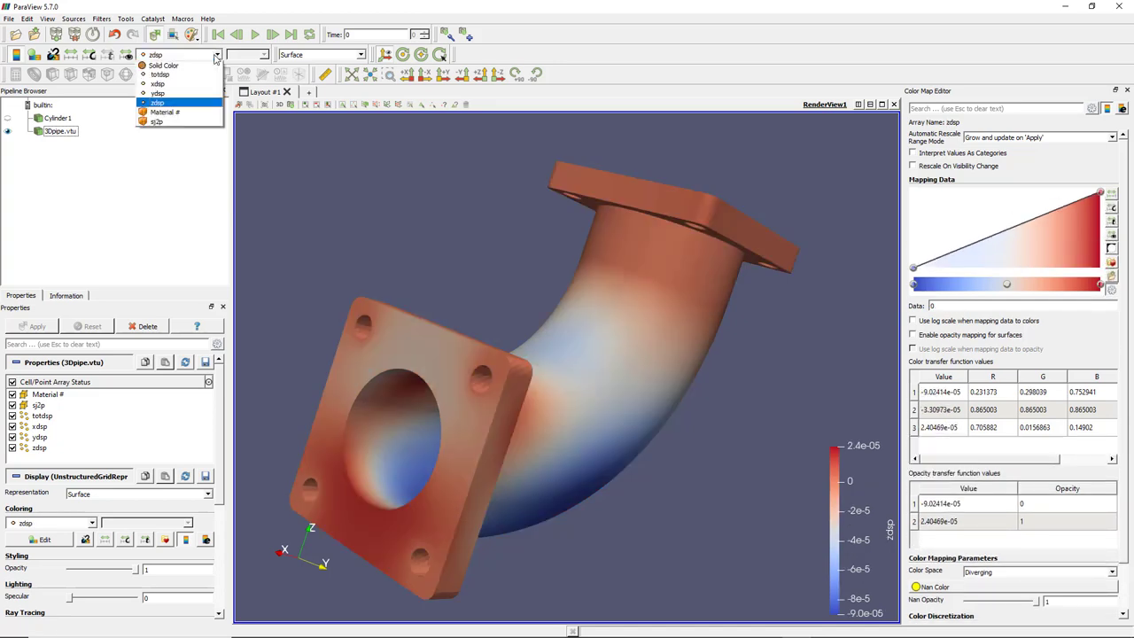
left_click(169, 96)
Try Wireframe representation, then settle on Surface With Edges
left_click(362, 56)
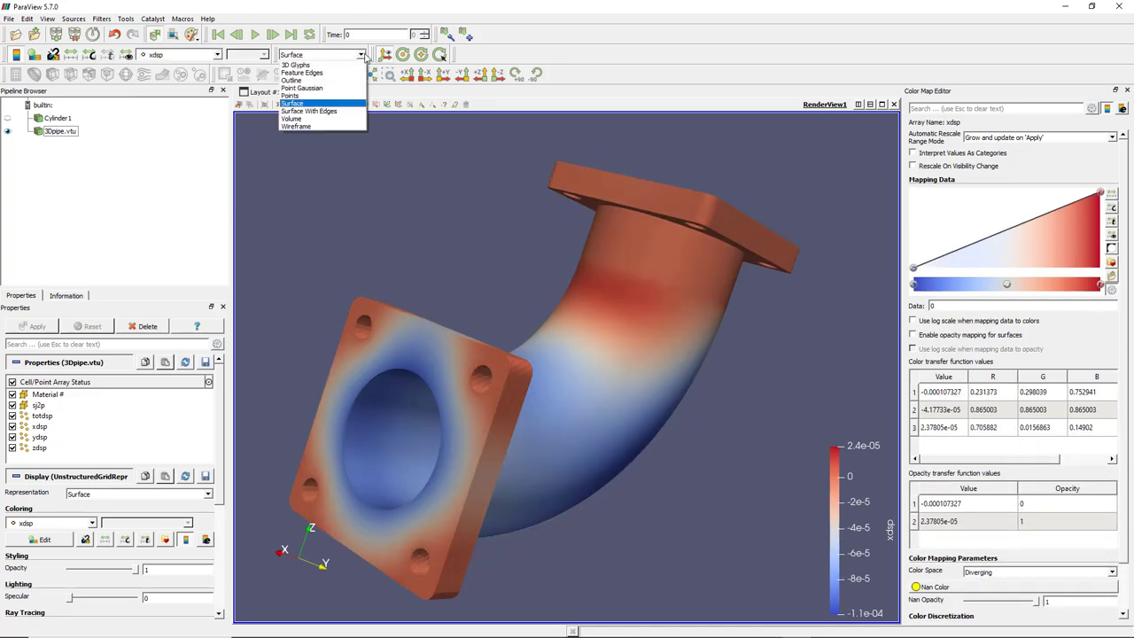
left_click(333, 125)
left_click_drag(545, 328, 500, 310)
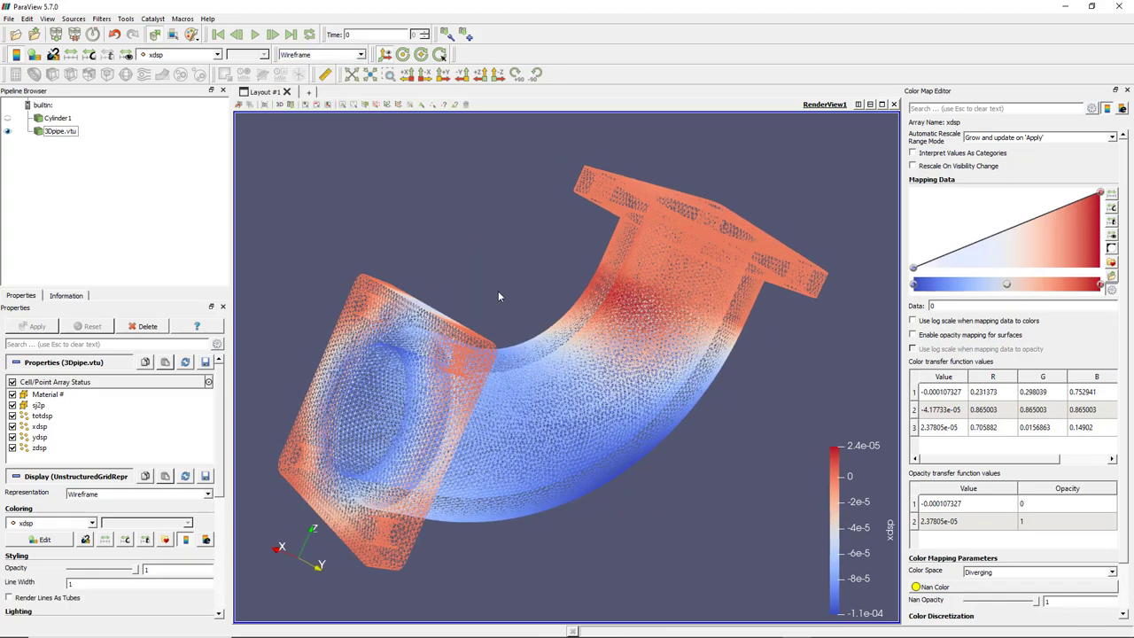
left_click(359, 56)
left_click(308, 111)
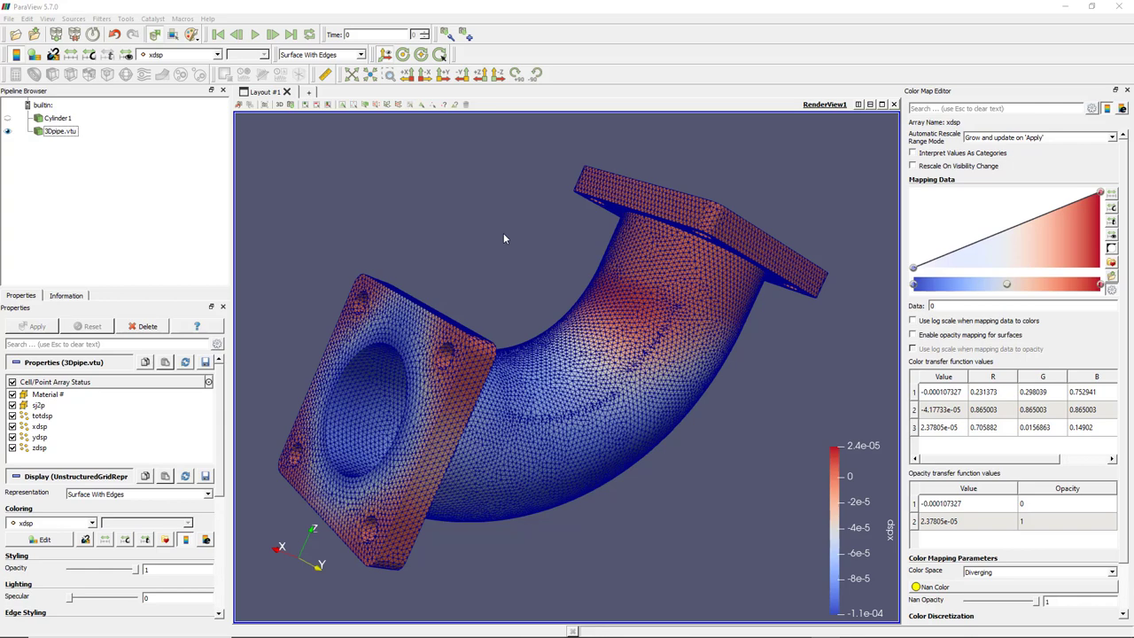
Close the Color Map Editor and split the layout horizontally with a new Render View
left_click(1127, 91)
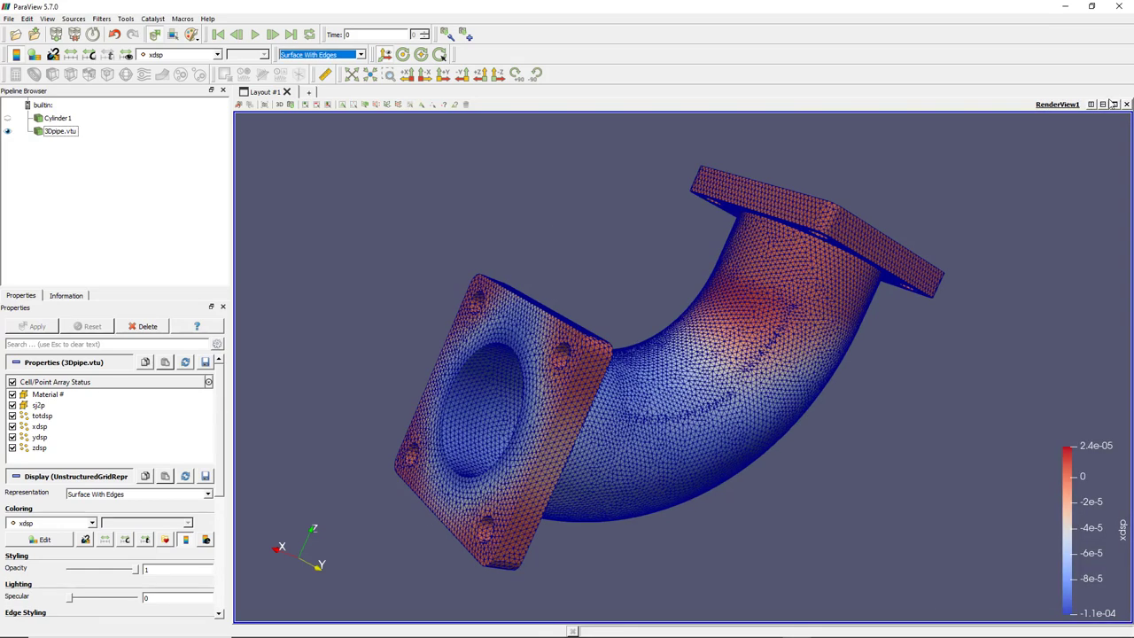
left_click(1091, 104)
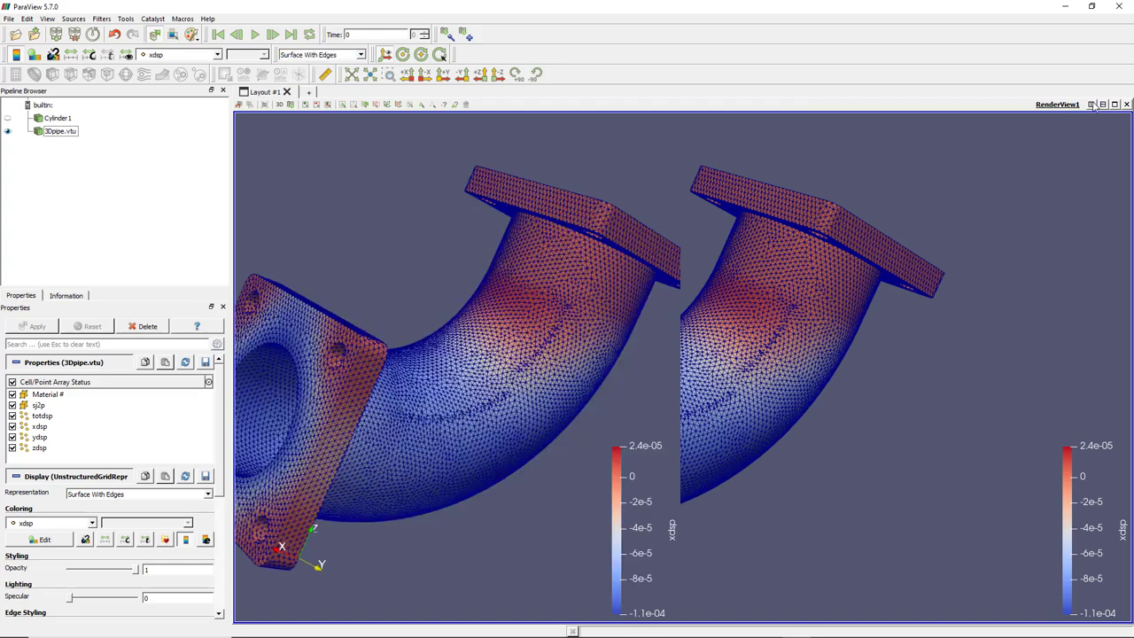
left_click(891, 263)
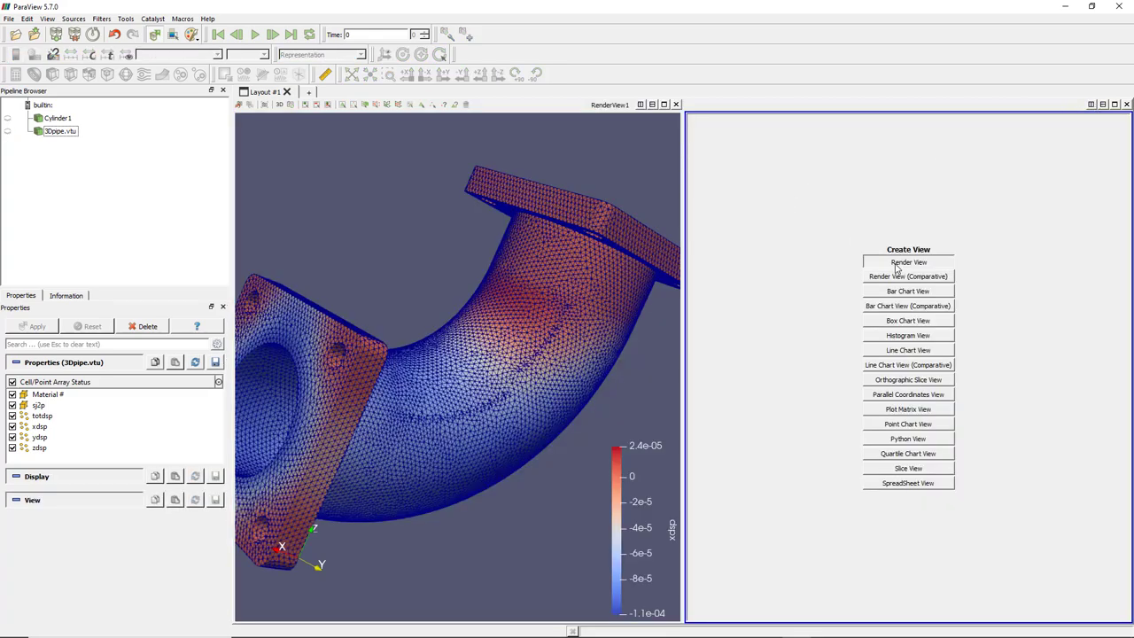
scroll(505, 343, "down", 5)
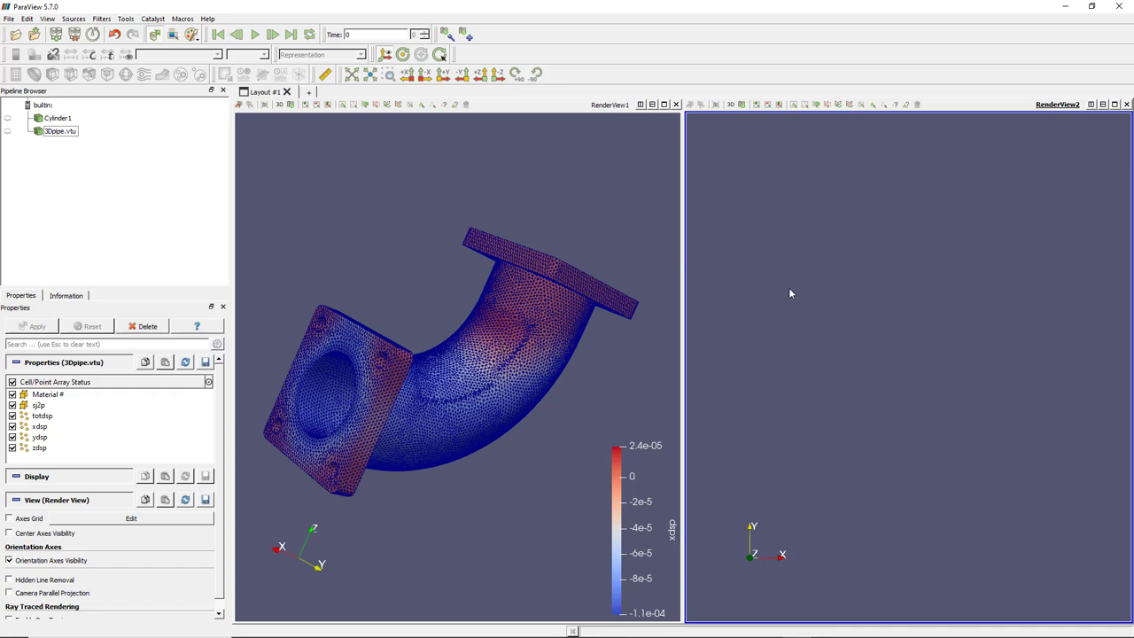
left_click_drag(526, 430, 557, 377)
Show 3Dpipe.vtu as a grey surface in the second render view
left_click(870, 310)
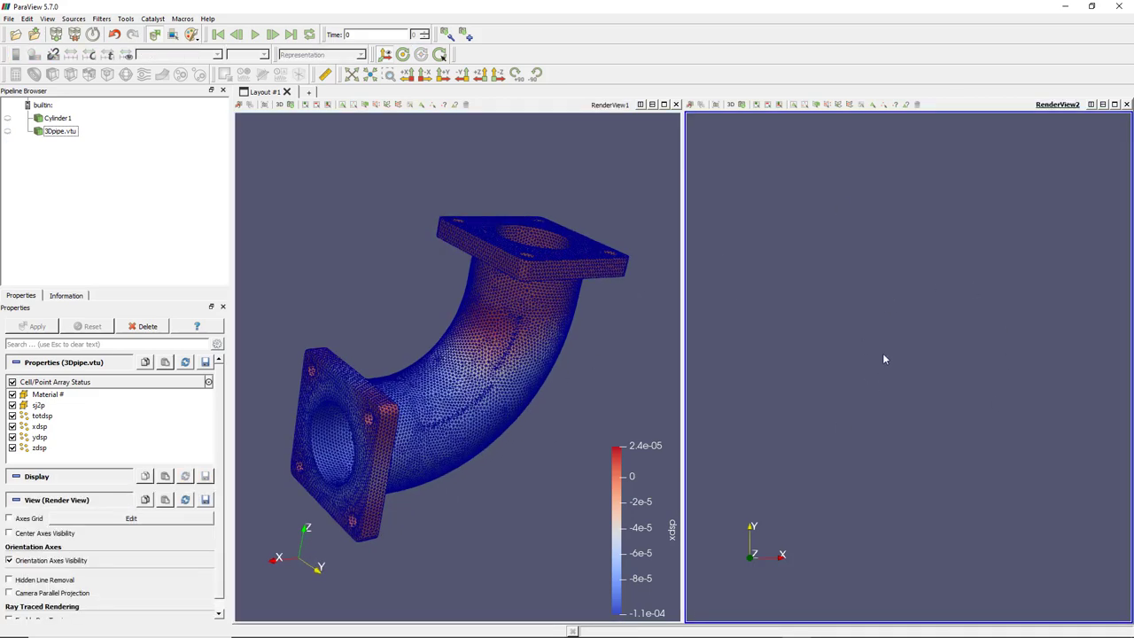
left_click(8, 133)
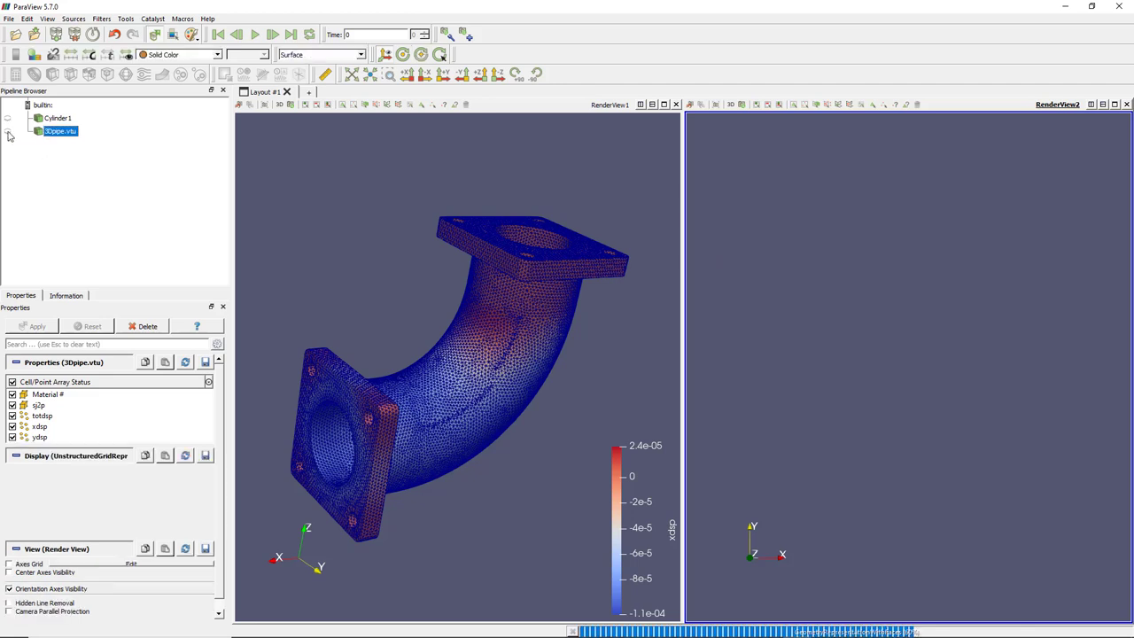
left_click_drag(903, 357, 930, 271)
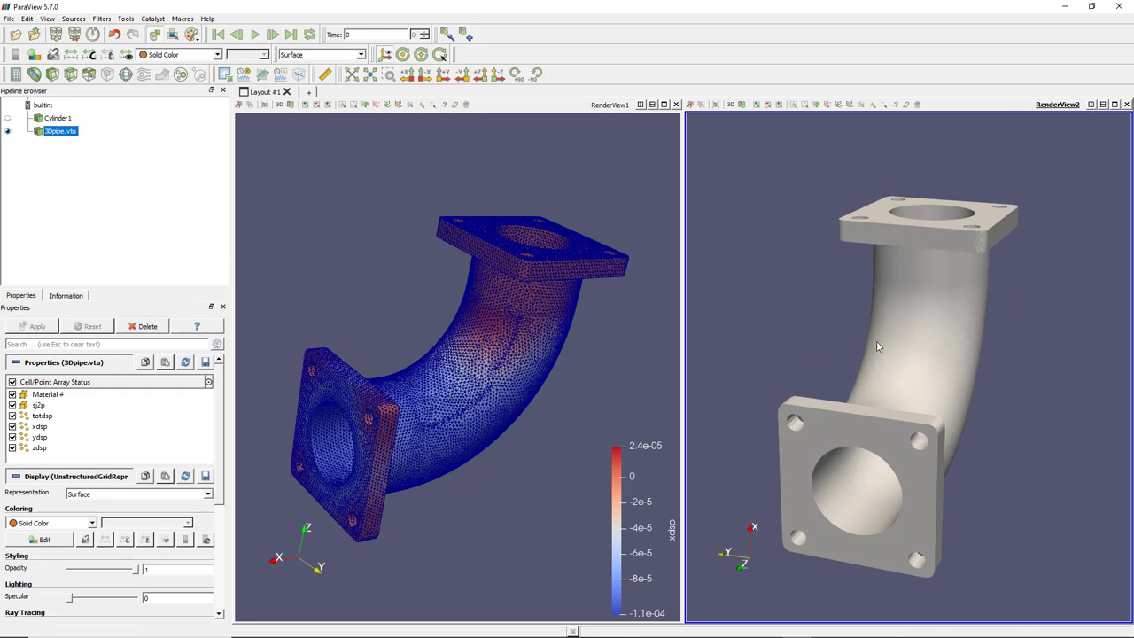
Colour the pipe in RenderView2 by xdsp
left_click(217, 54)
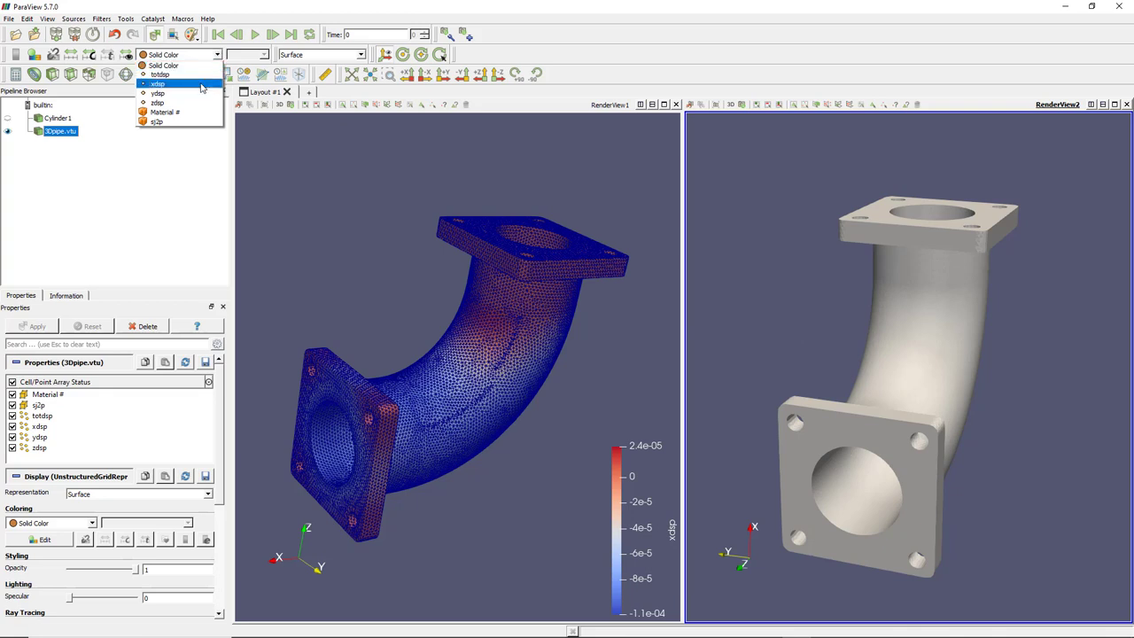
left_click(205, 84)
left_click_drag(851, 468, 801, 428)
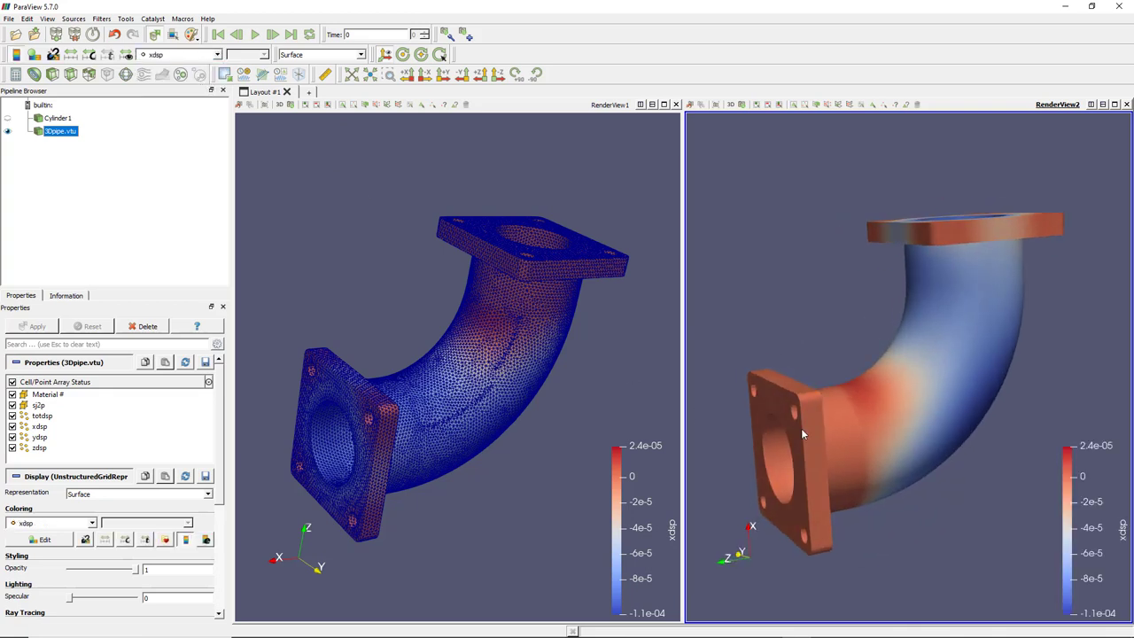
Show RenderView1's pipe as a plain Surface coloured by ydsp
left_click(616, 359)
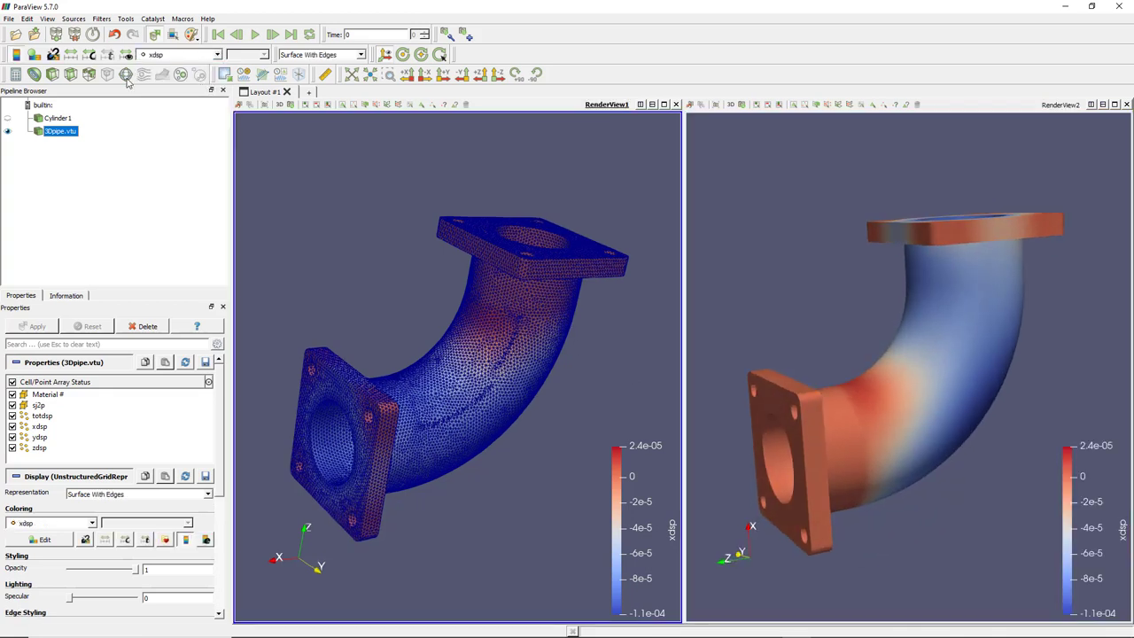
left_click(324, 56)
left_click(296, 104)
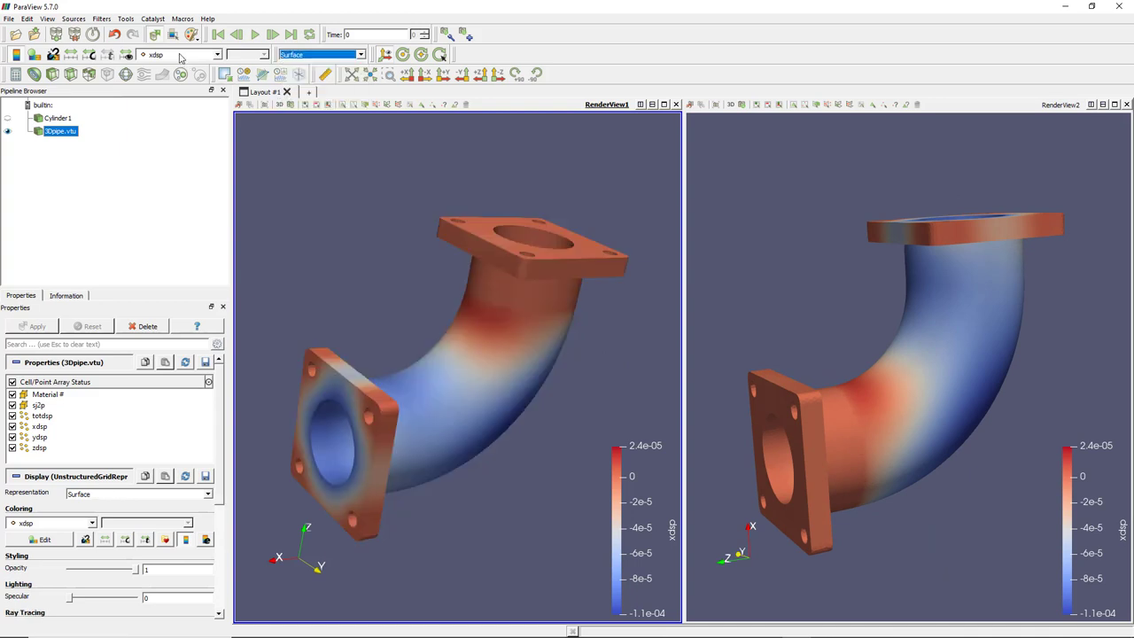
left_click(177, 55)
left_click(176, 94)
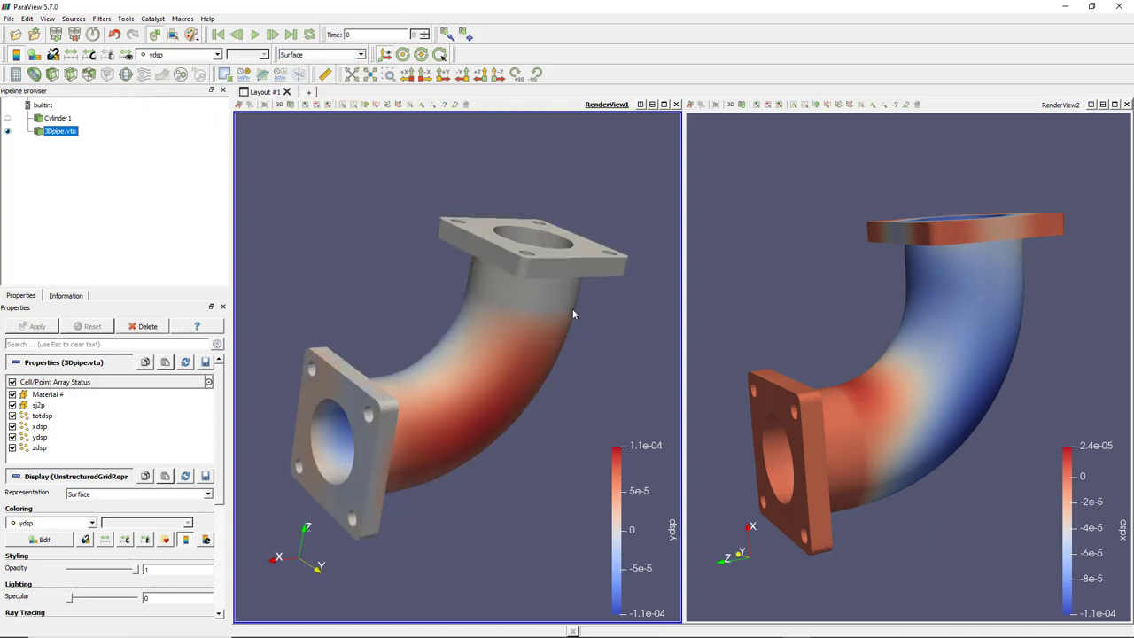
left_click_drag(574, 309, 613, 338)
left_click_drag(894, 358, 847, 370)
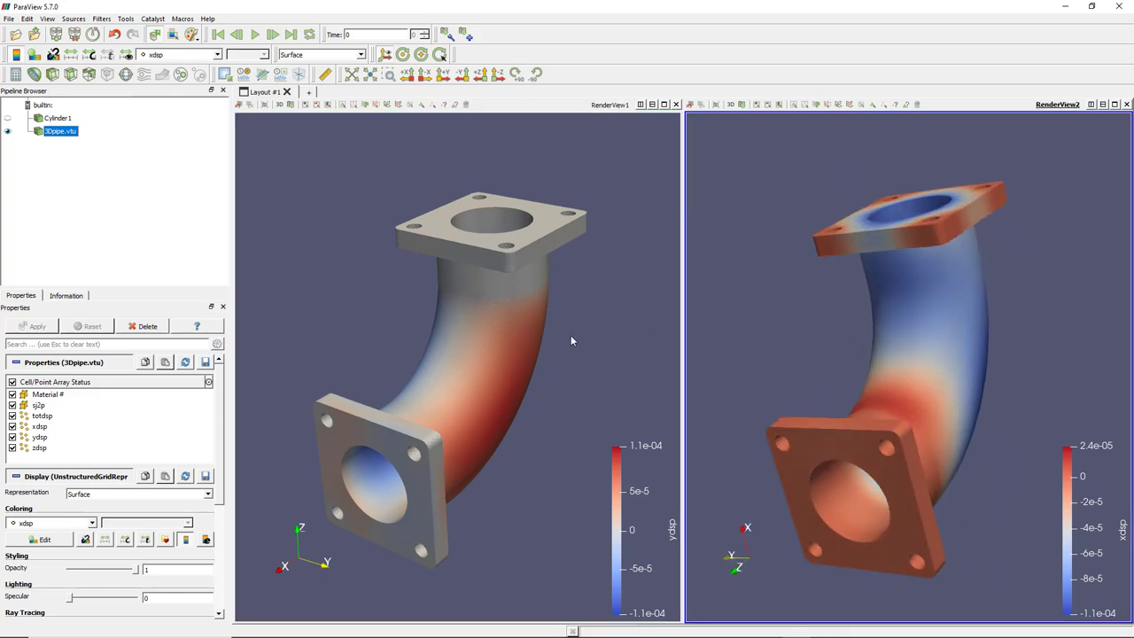
Link RenderView1's camera to RenderView2, creating CameraLink0
right_click(512, 336)
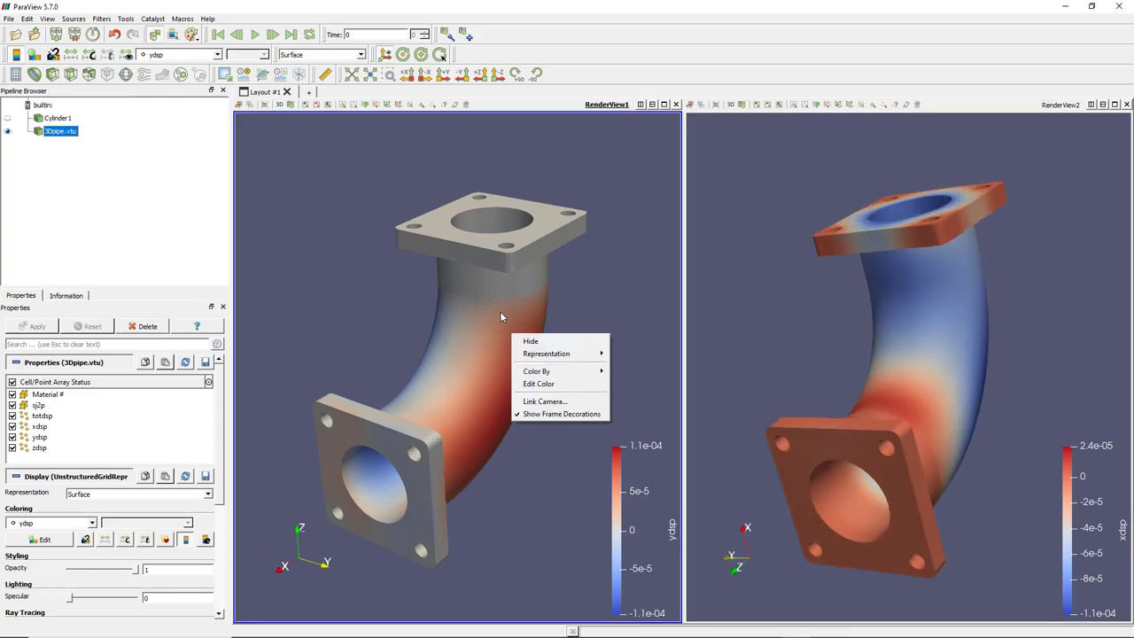
left_click(580, 401)
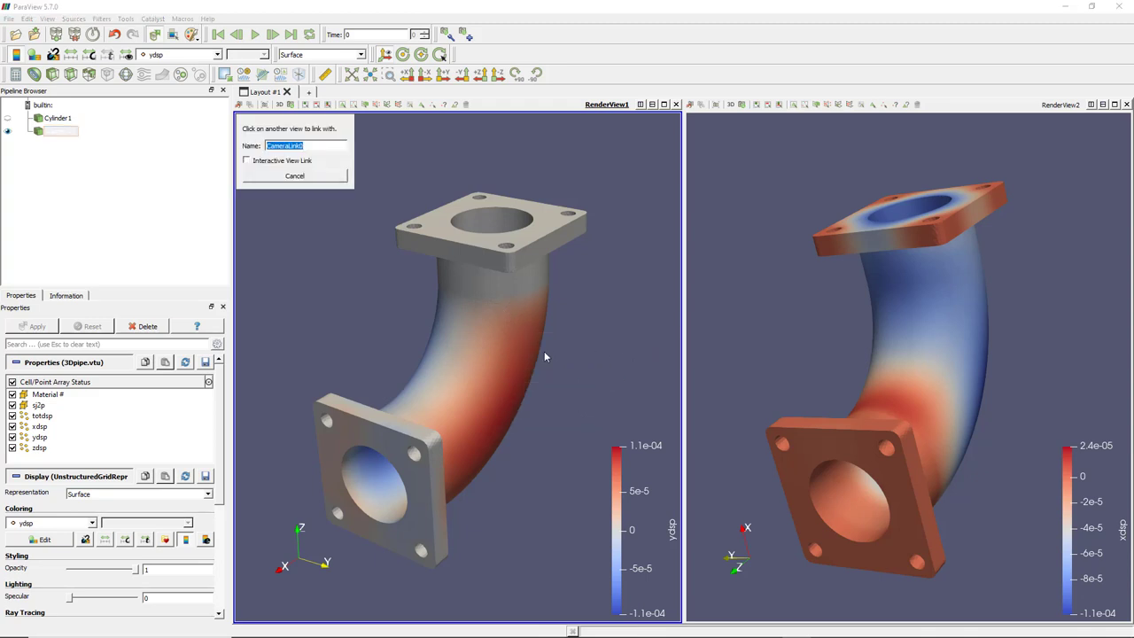
left_click(816, 229)
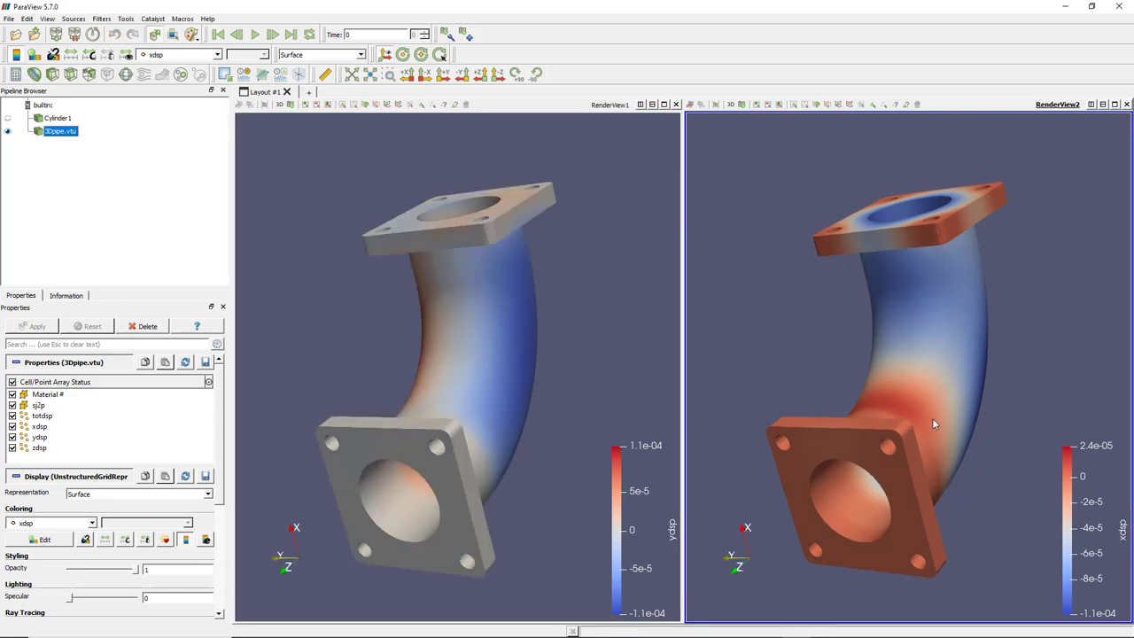
Rotate and zoom the pipe to confirm both views move together
left_click_drag(545, 232, 424, 226)
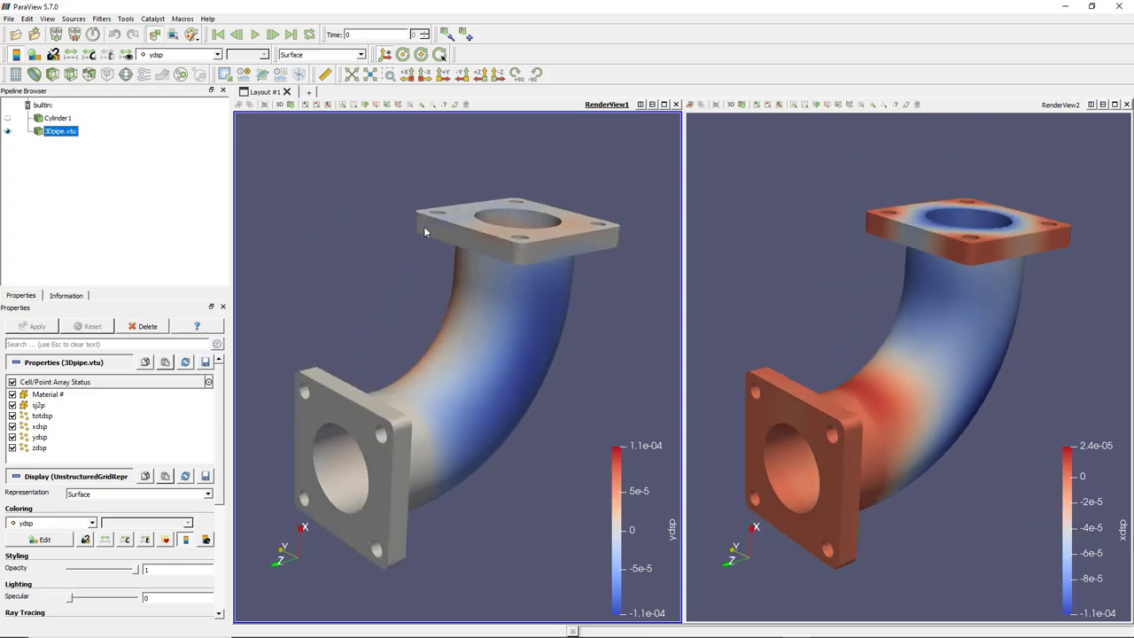
scroll(451, 293, "down", 3)
scroll(450, 294, "up", 3)
scroll(450, 294, "down", 1)
scroll(450, 294, "up", 5)
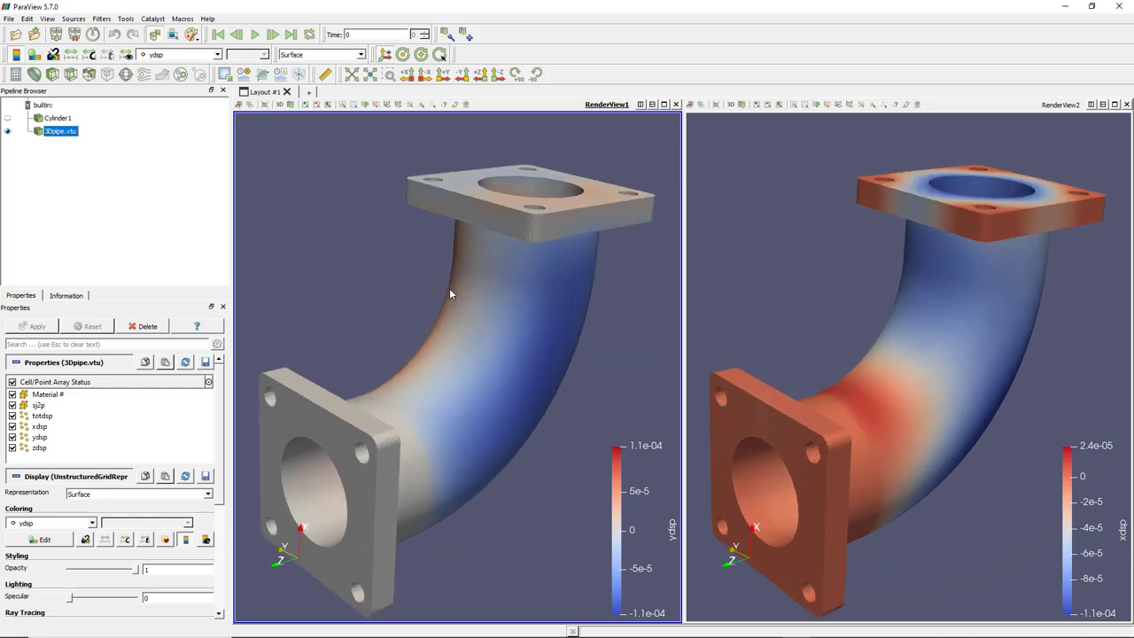
scroll(450, 292, "down", 5)
scroll(450, 292, "up", 2)
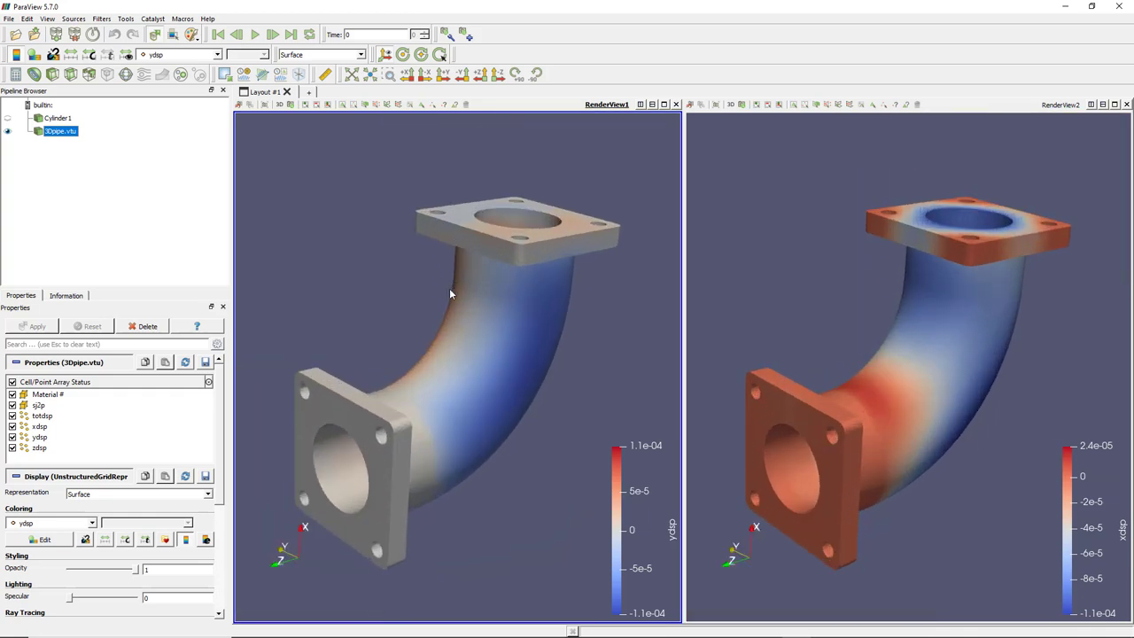